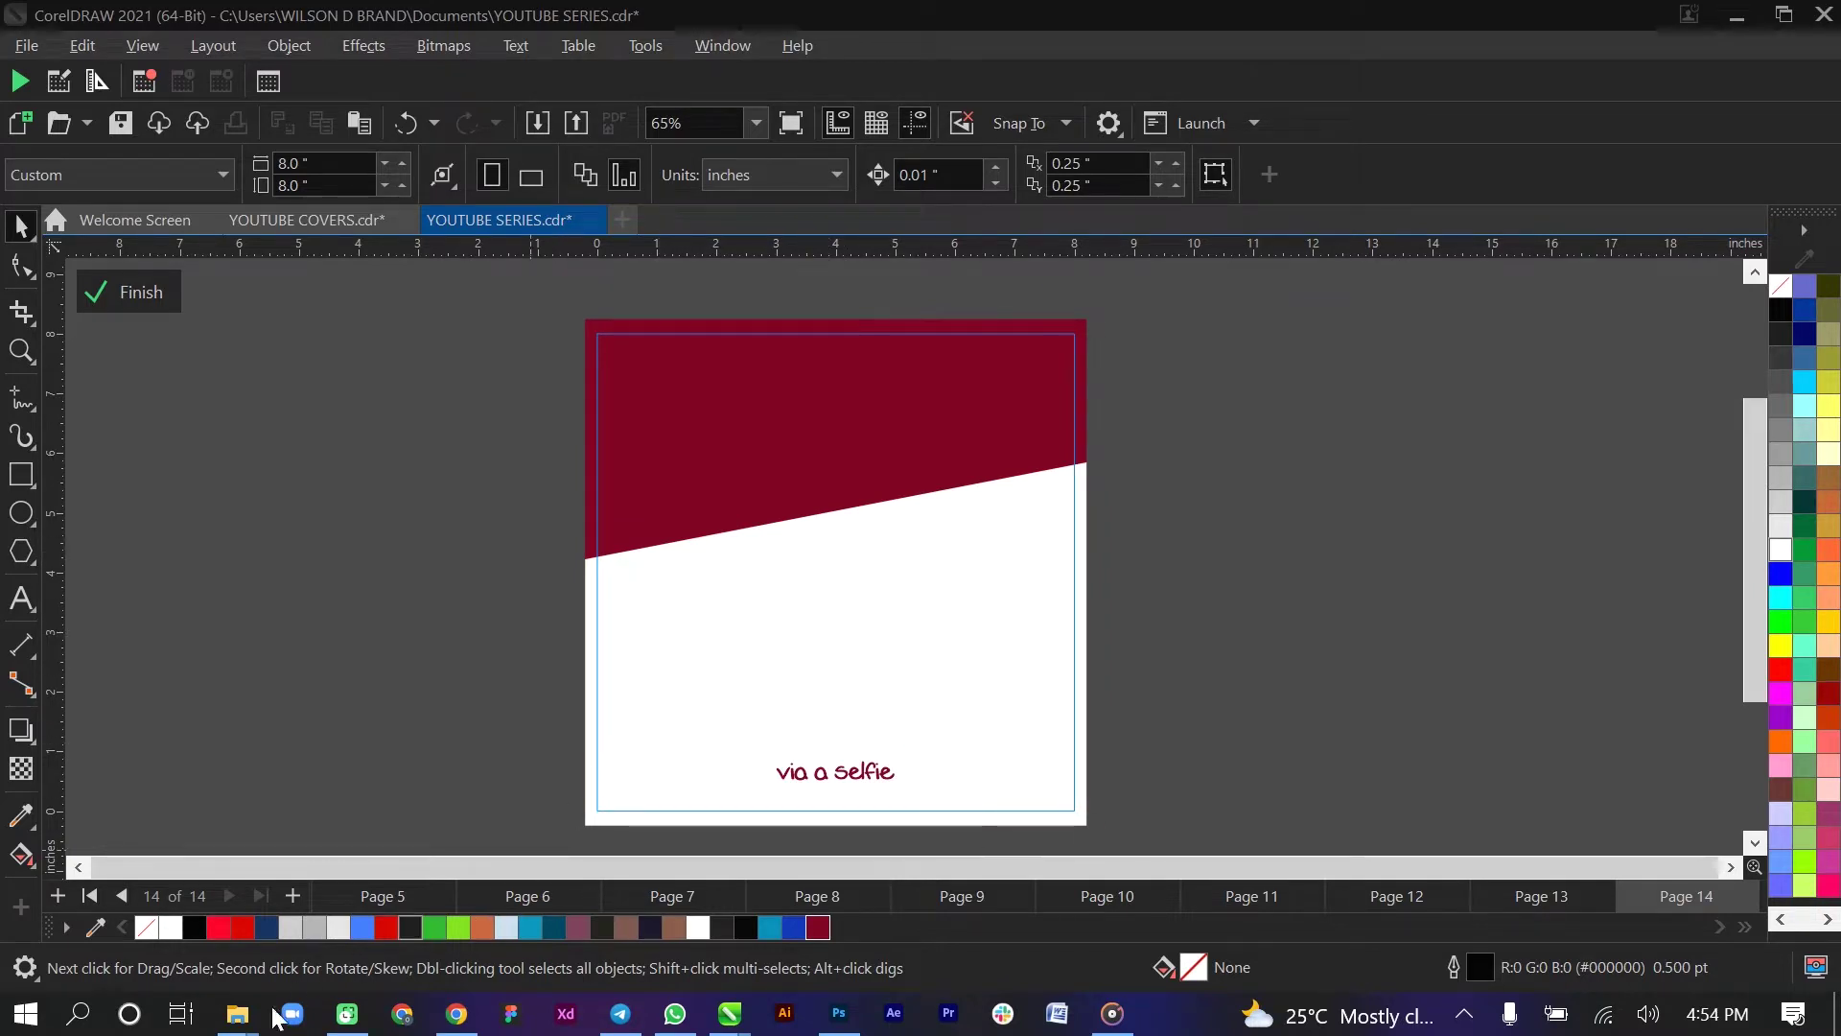
- Bring the SOCIAL MEDIA TUTORIAL ASSETS folder in front of the CorelDRAW flyer
mouse_move(237, 1014)
left_click(211, 911)
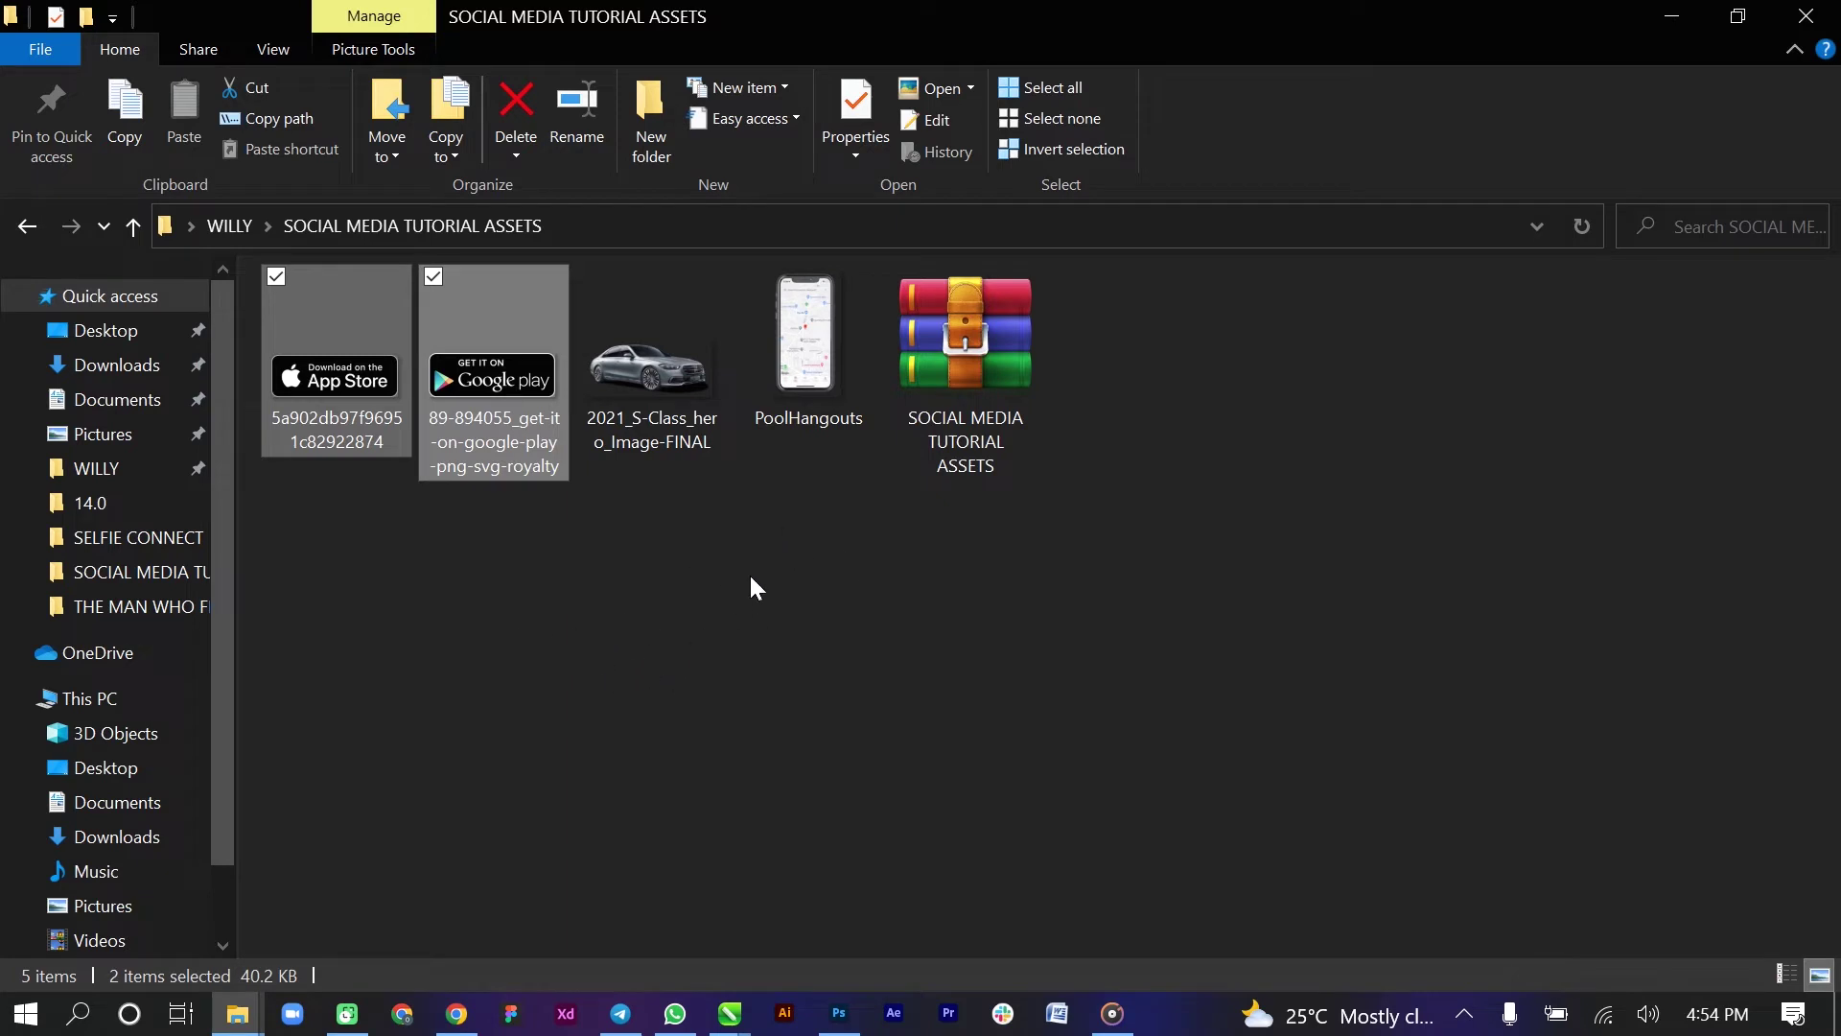
- Copy the car image and the Google Play and App Store badge files, then return to the YOUTUBE SERIES flyer
left_click(779, 370)
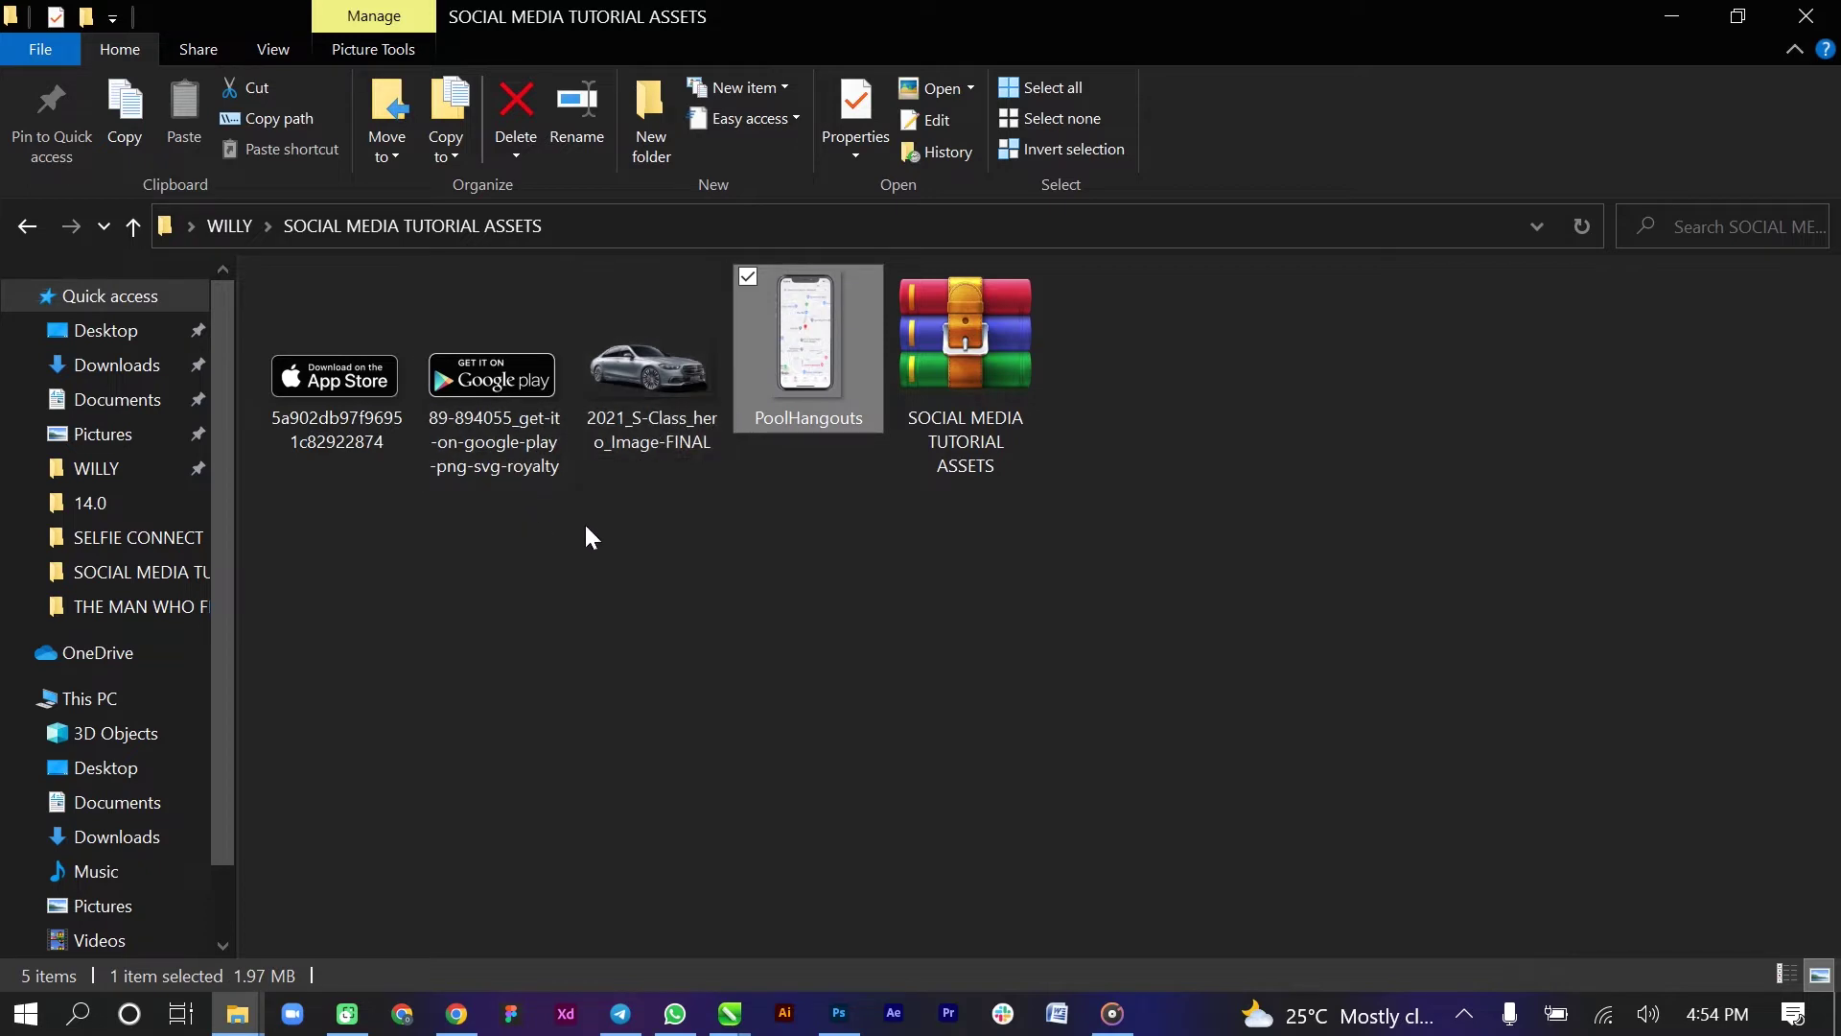
left_click(663, 380)
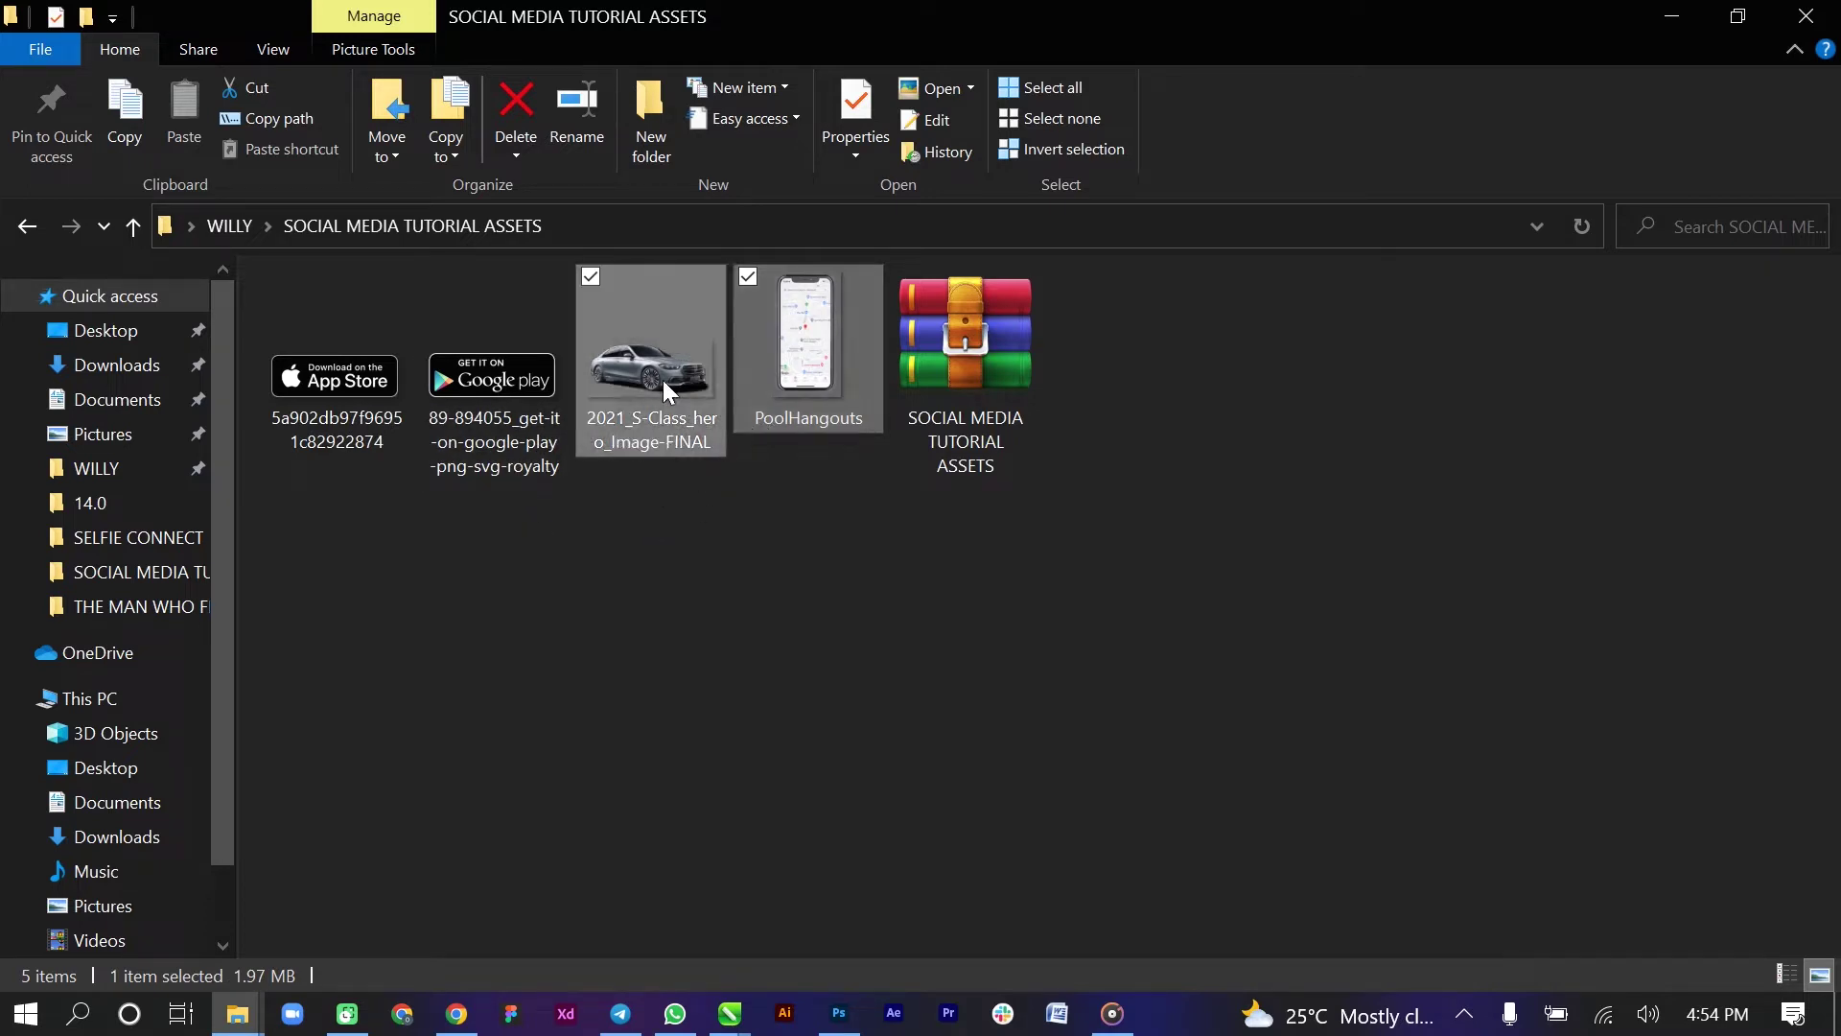
left_click(456, 400, "ctrl")
left_click(331, 384, "ctrl")
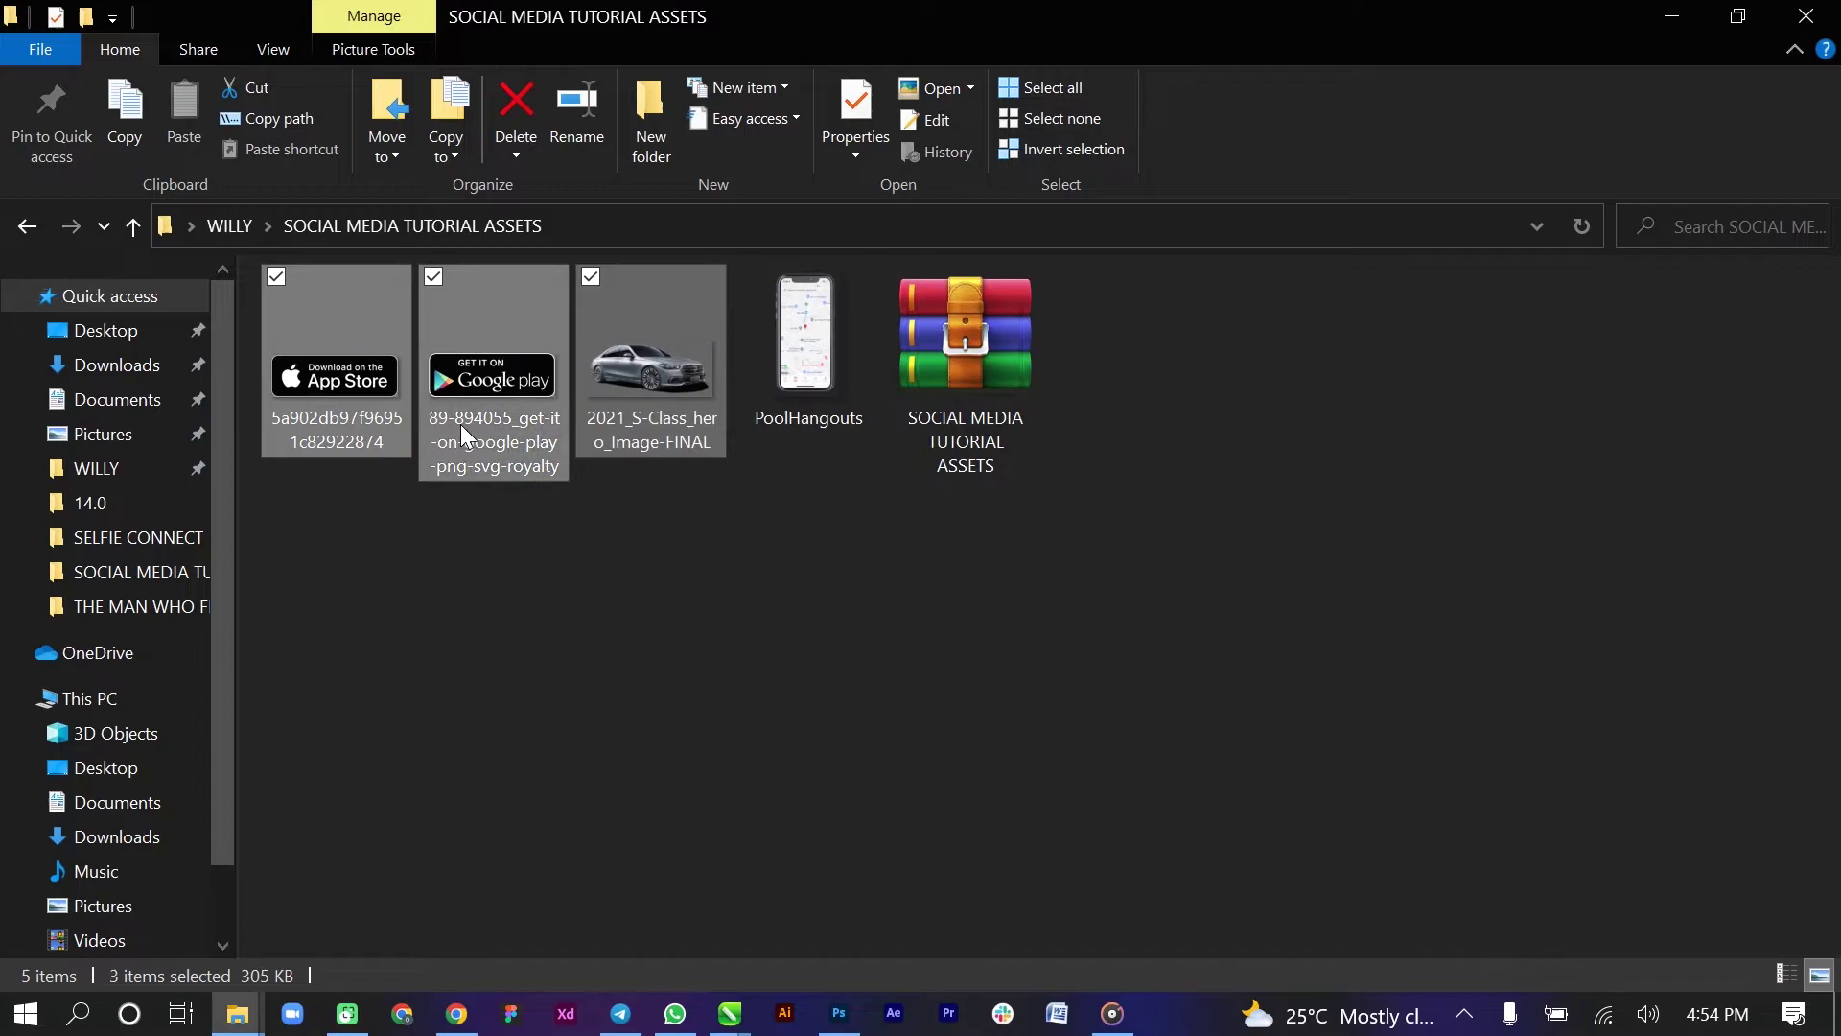
key("ctrl+c")
mouse_move(734, 1022)
left_click(754, 950)
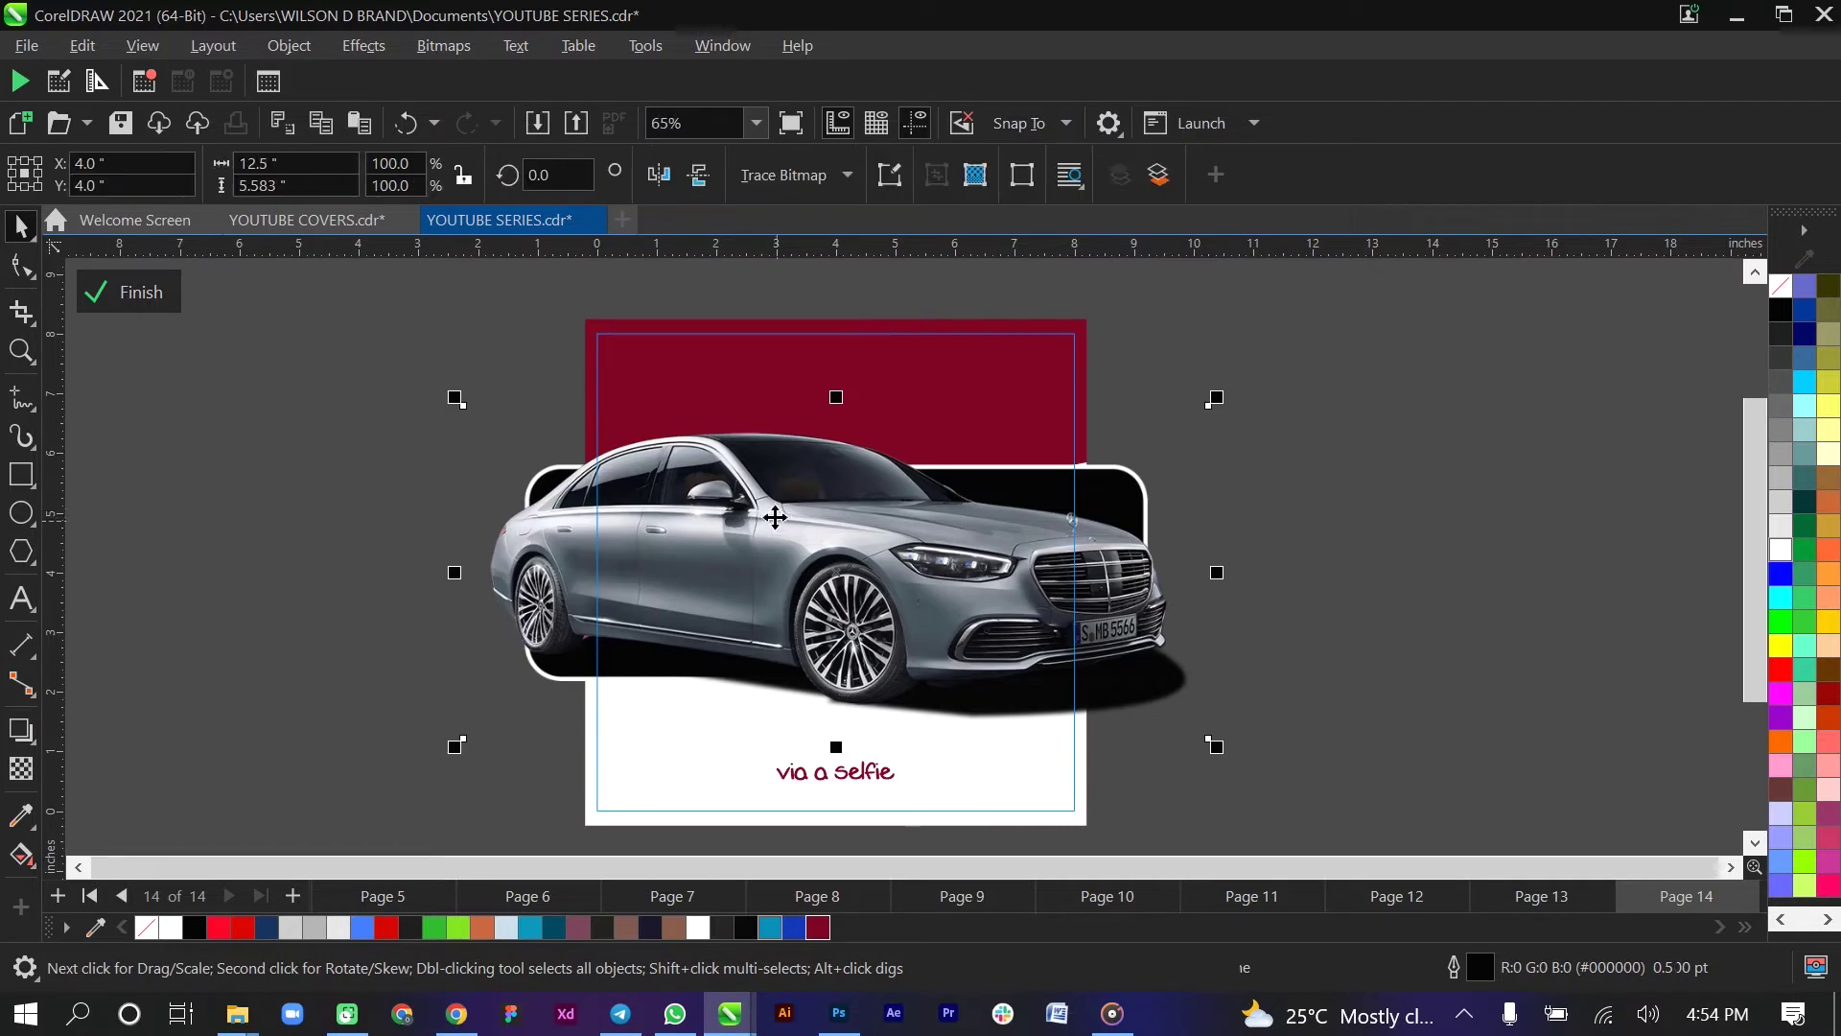
- Move the pasted car right of the page and both app-store badges left of it
scroll(553, 472, "down", 2)
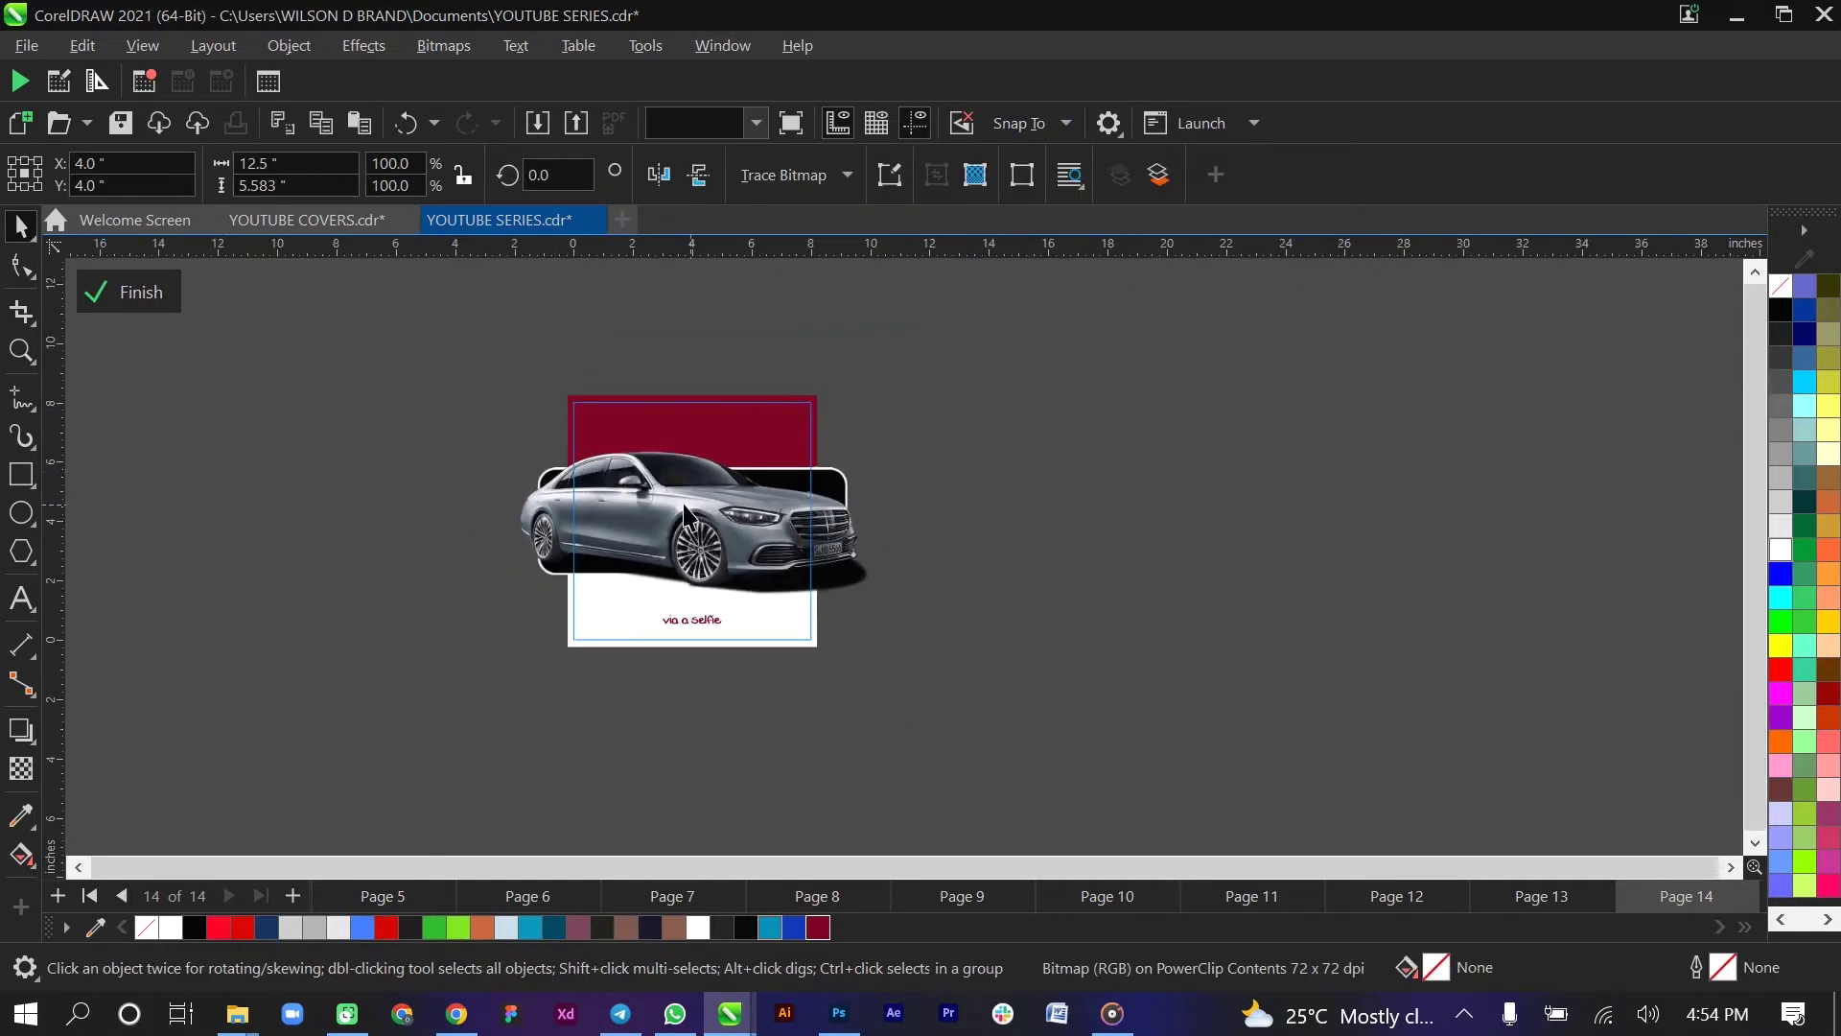
left_click_drag(697, 521, 1046, 500)
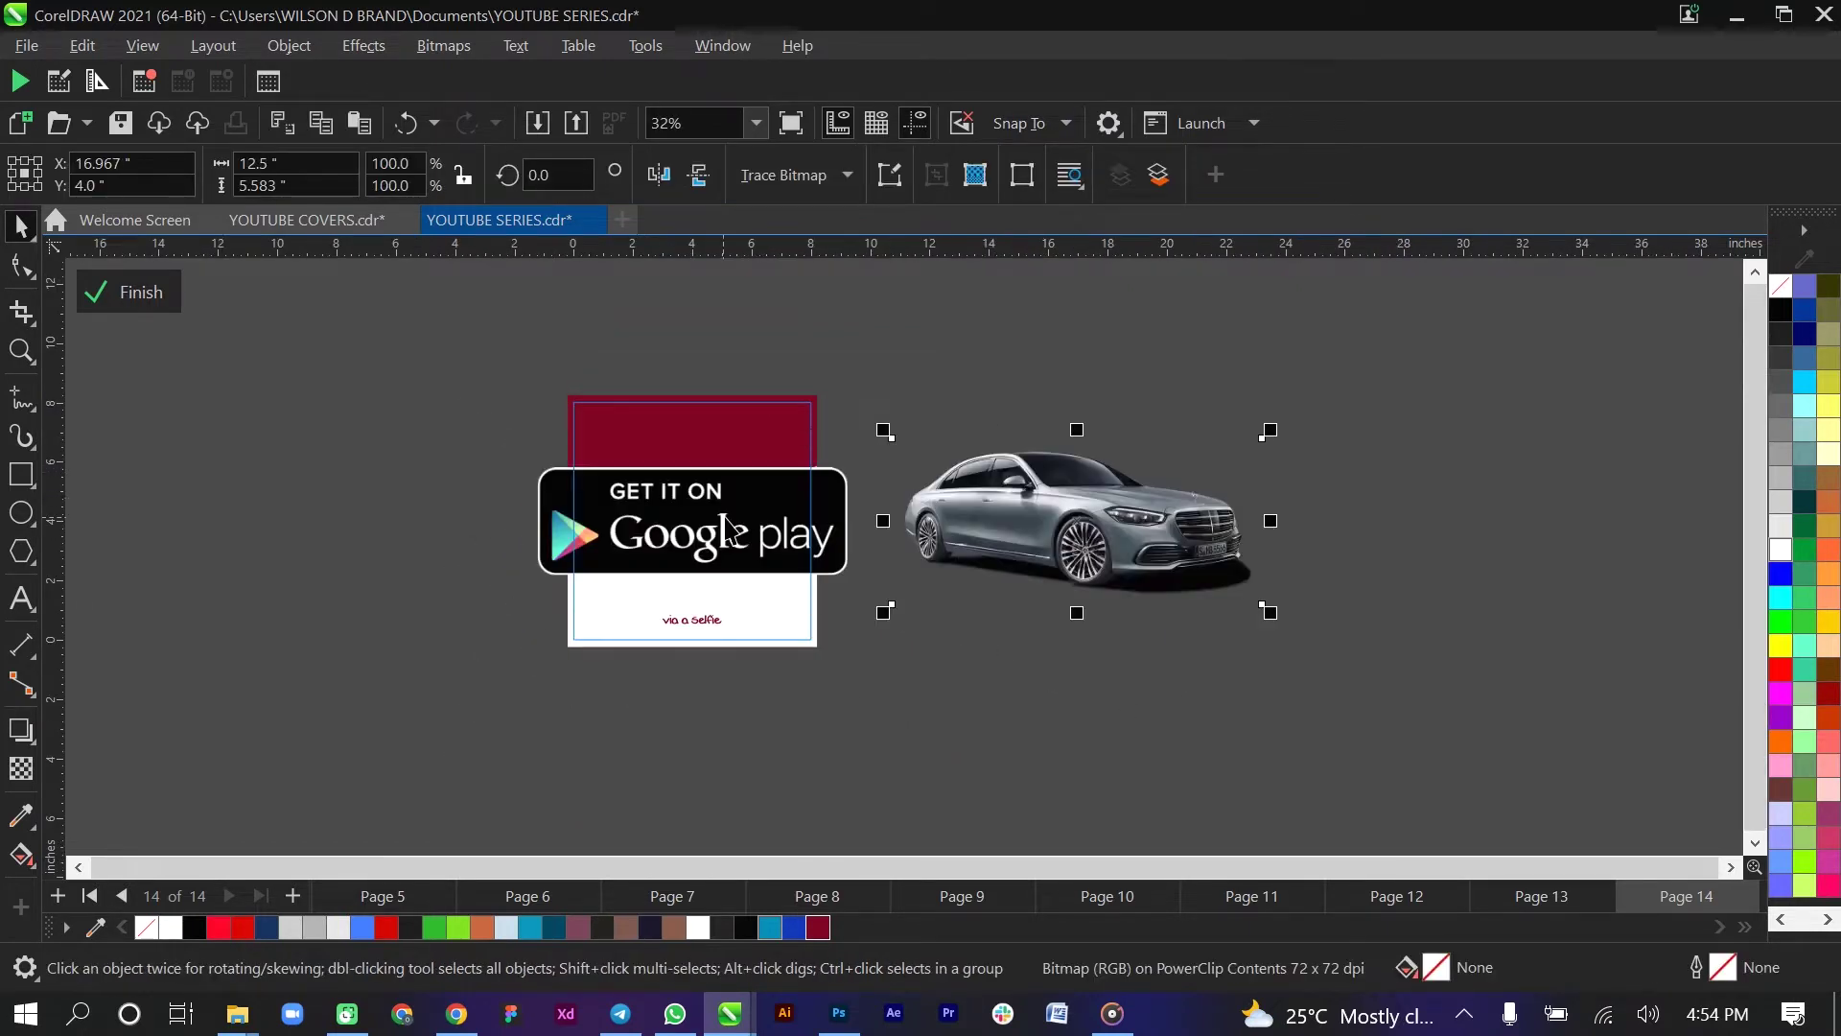
left_click(715, 523)
left_click_drag(478, 511, 343, 516)
left_click(664, 520)
left_click_drag(664, 521, 345, 518)
- Scale the Google Play badge to 37.1% and place it beside the App Store badge
left_click(171, 501)
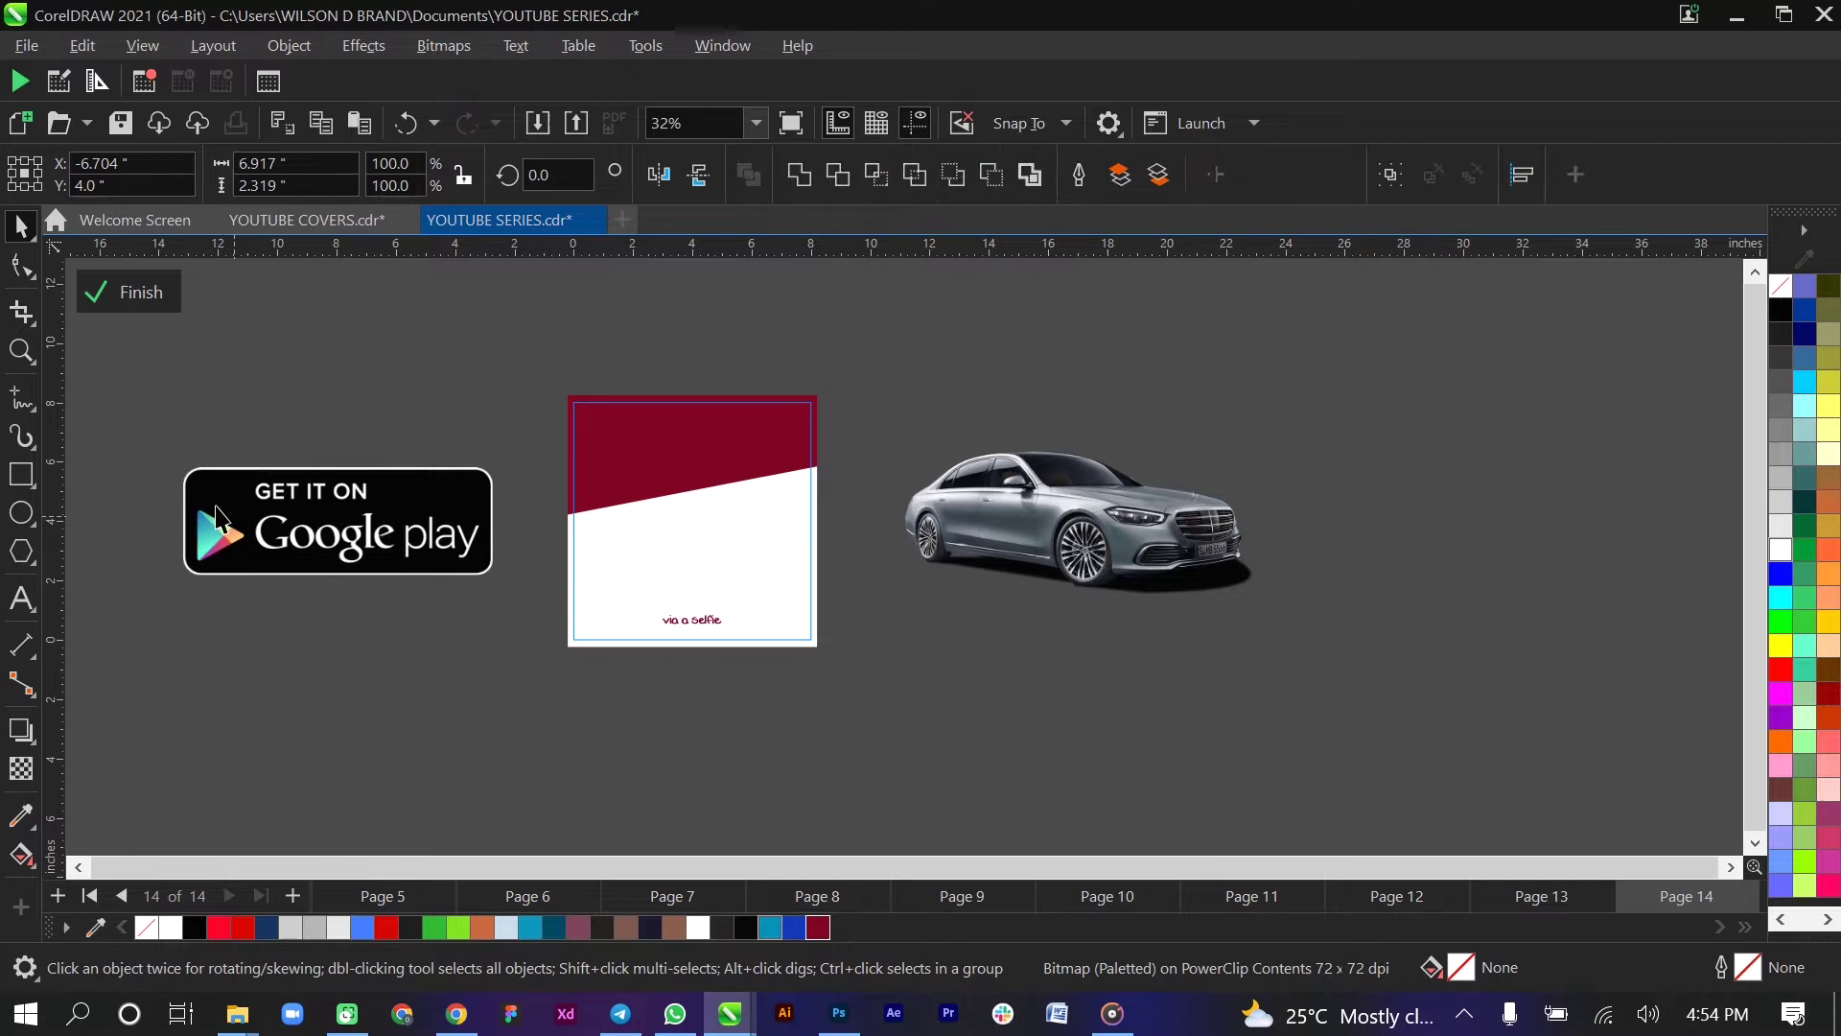
left_click_drag(201, 495, 301, 494)
left_click_drag(545, 576, 202, 528)
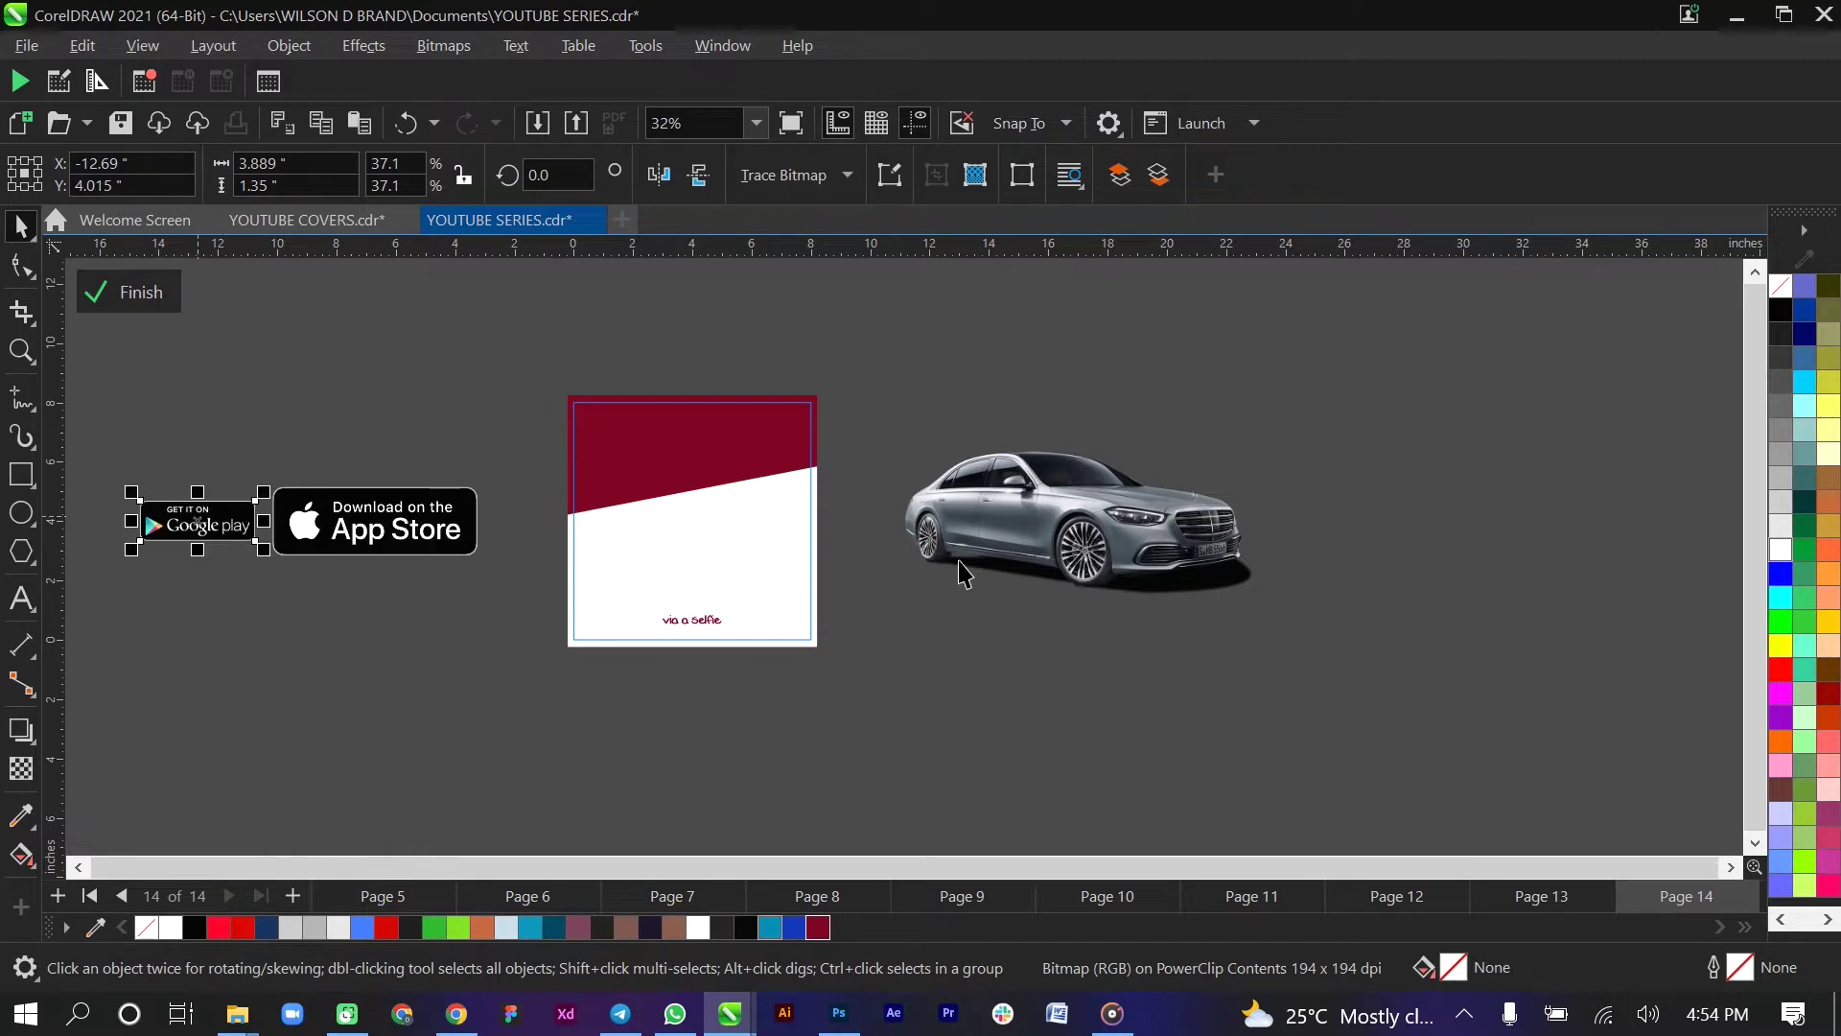
left_click(978, 538)
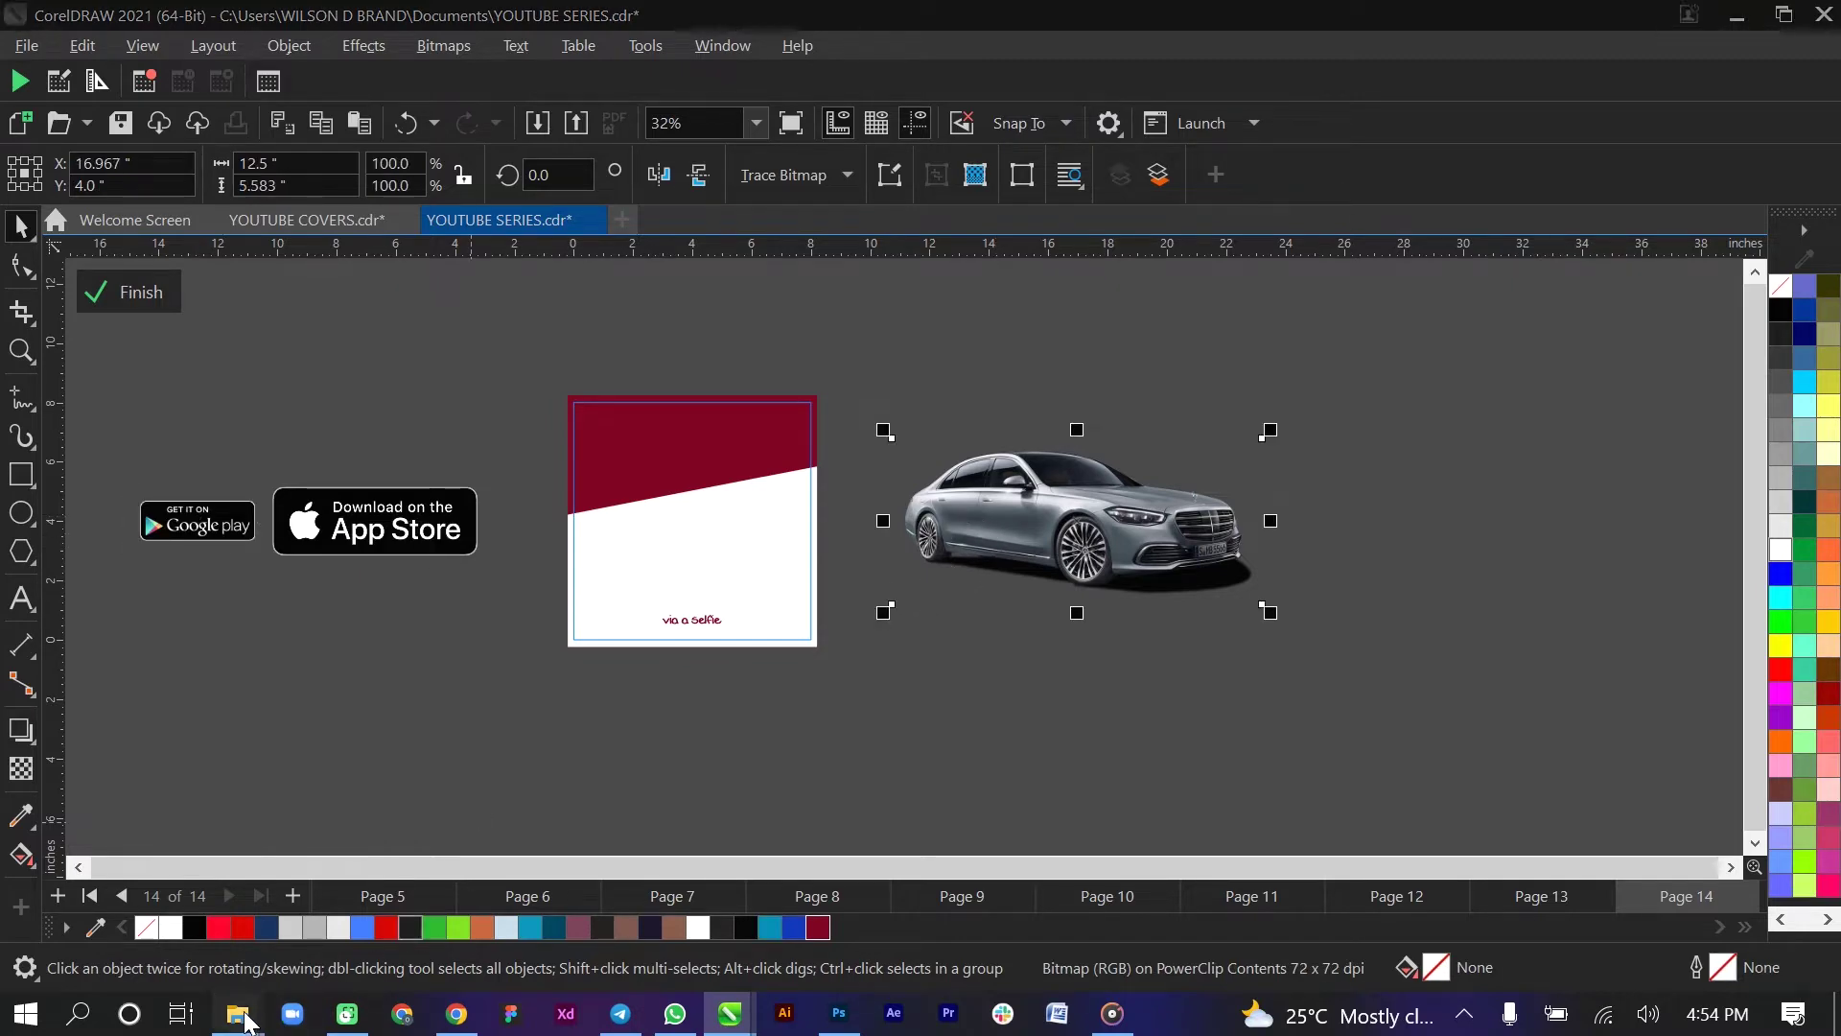
- Paste the PoolHangouts phone mockup from the assets folder onto the flyer
mouse_move(237, 1014)
left_click(227, 905)
left_click(763, 430)
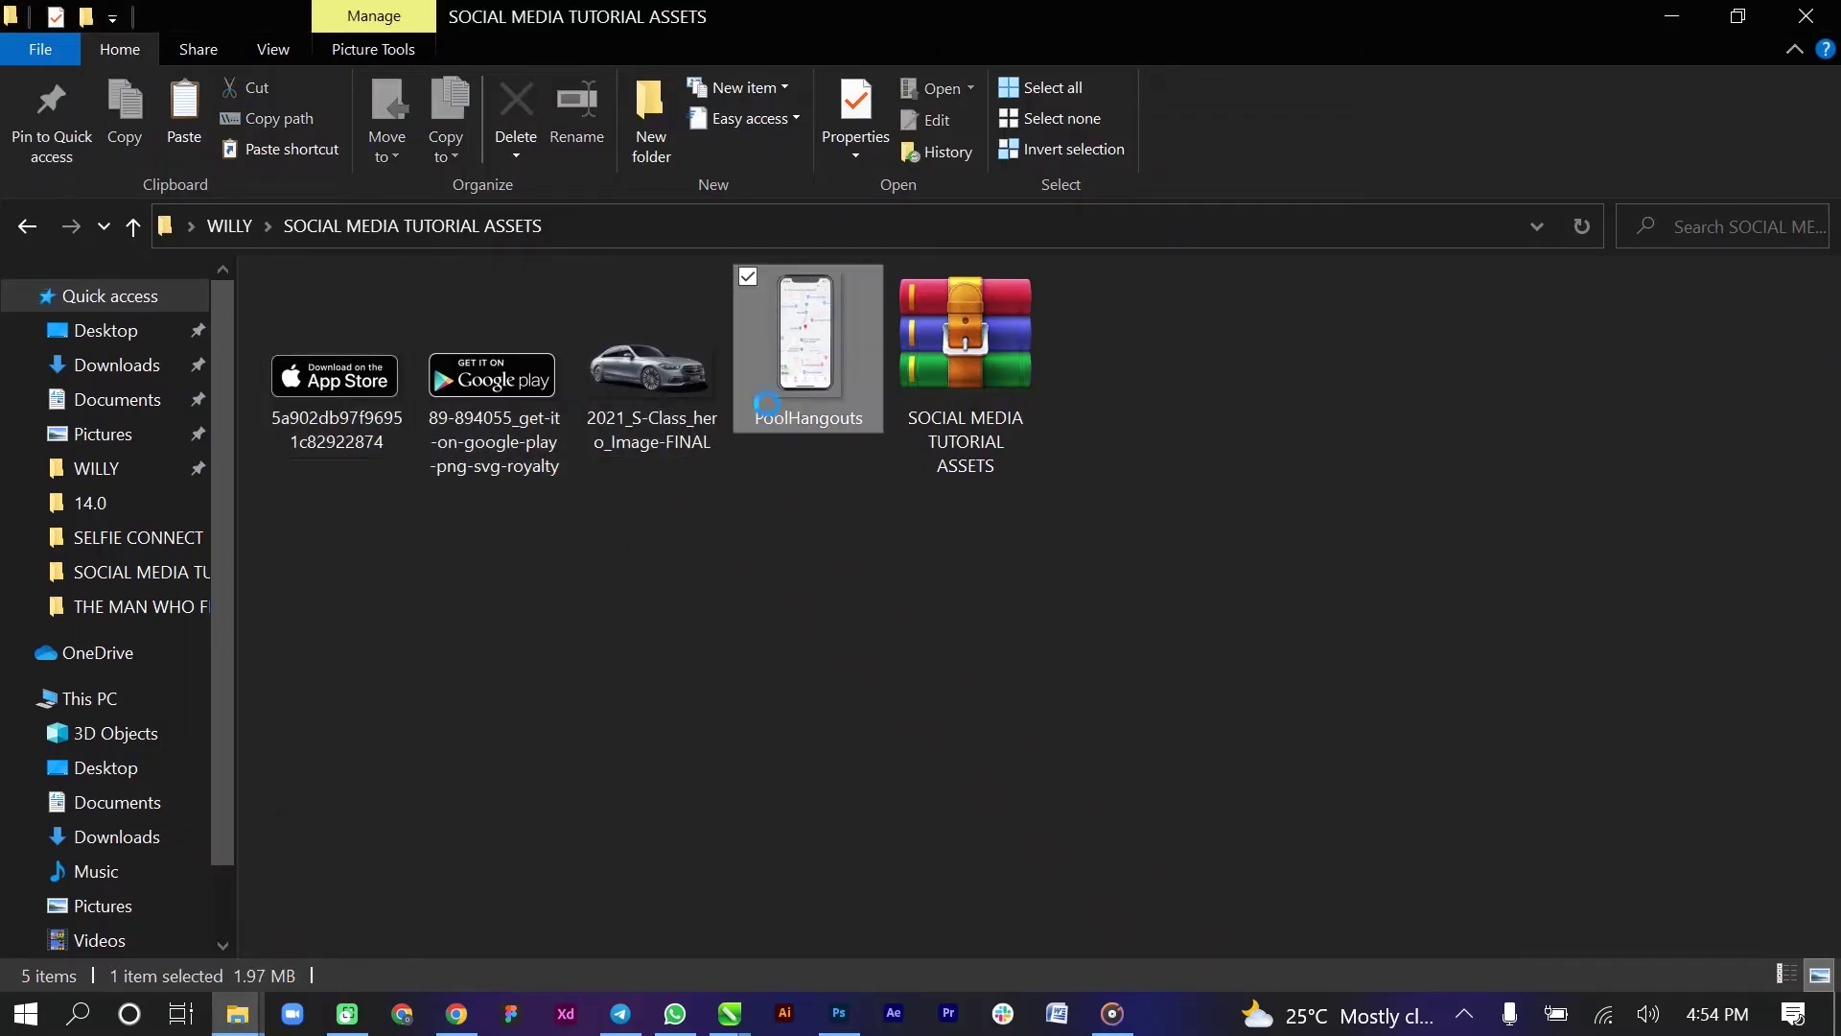
mouse_move(730, 1013)
left_click(758, 911)
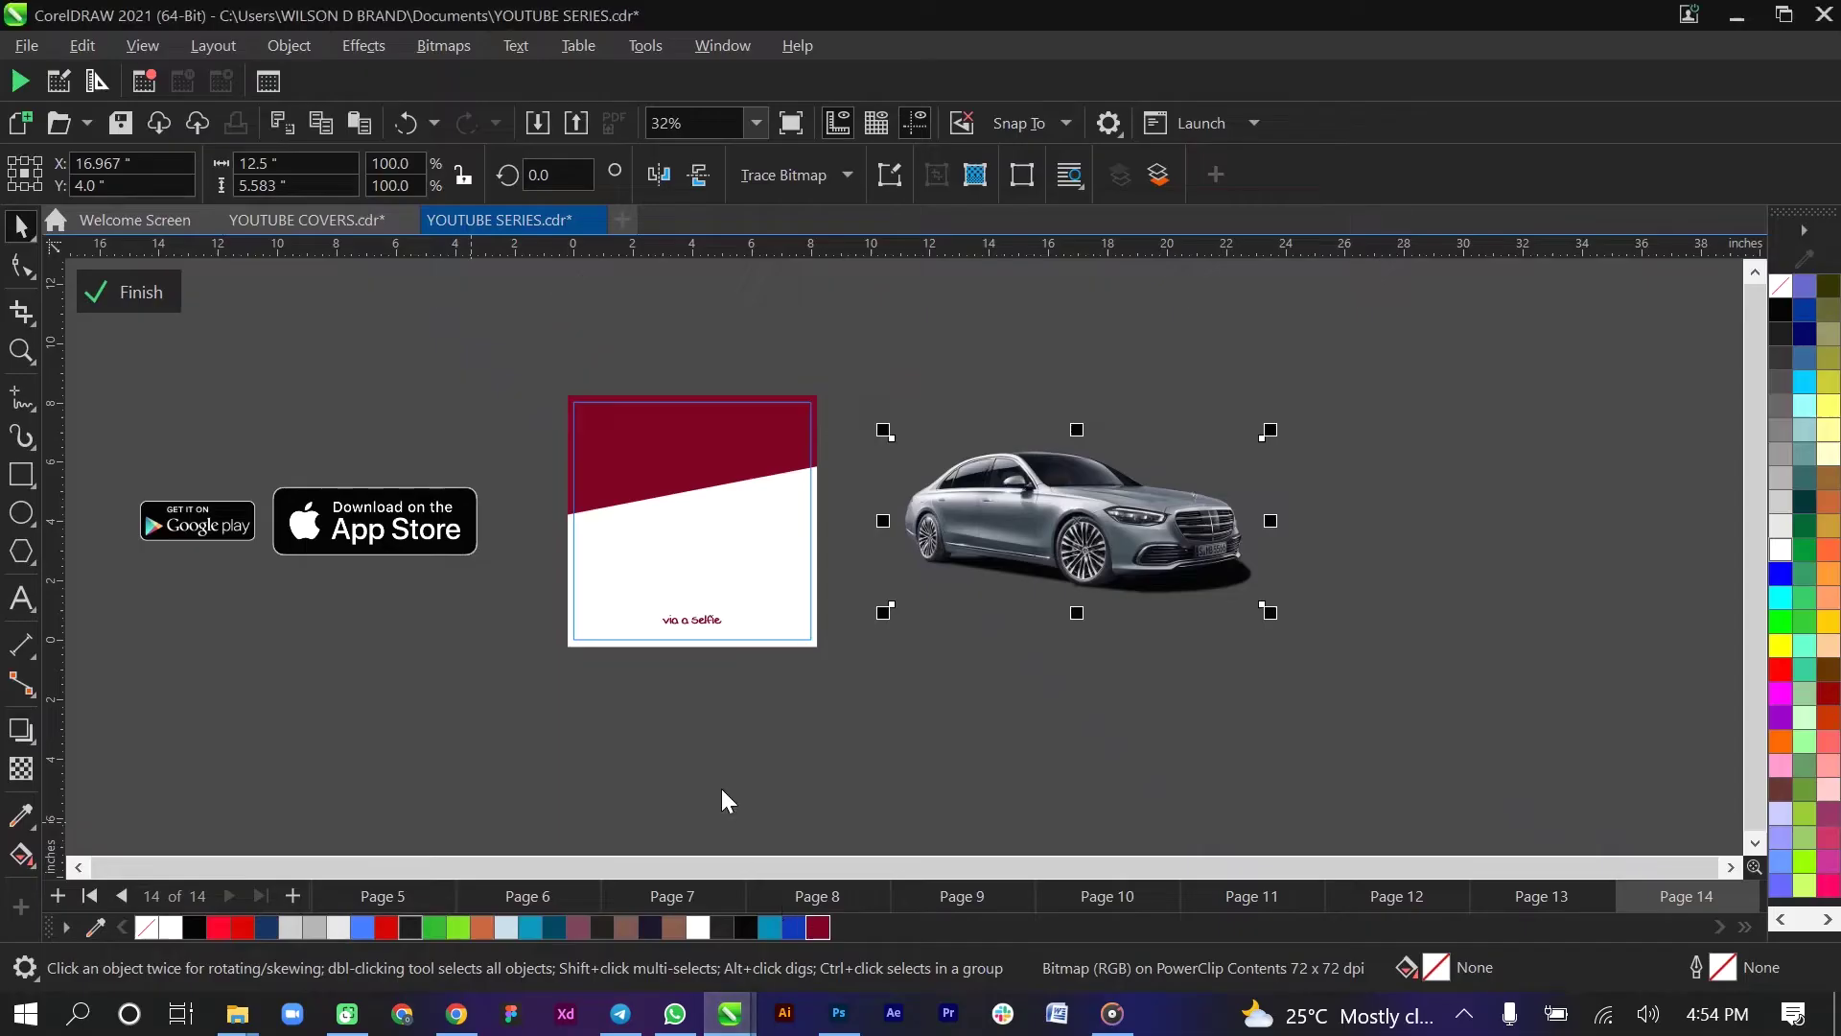
key("ctrl+v")
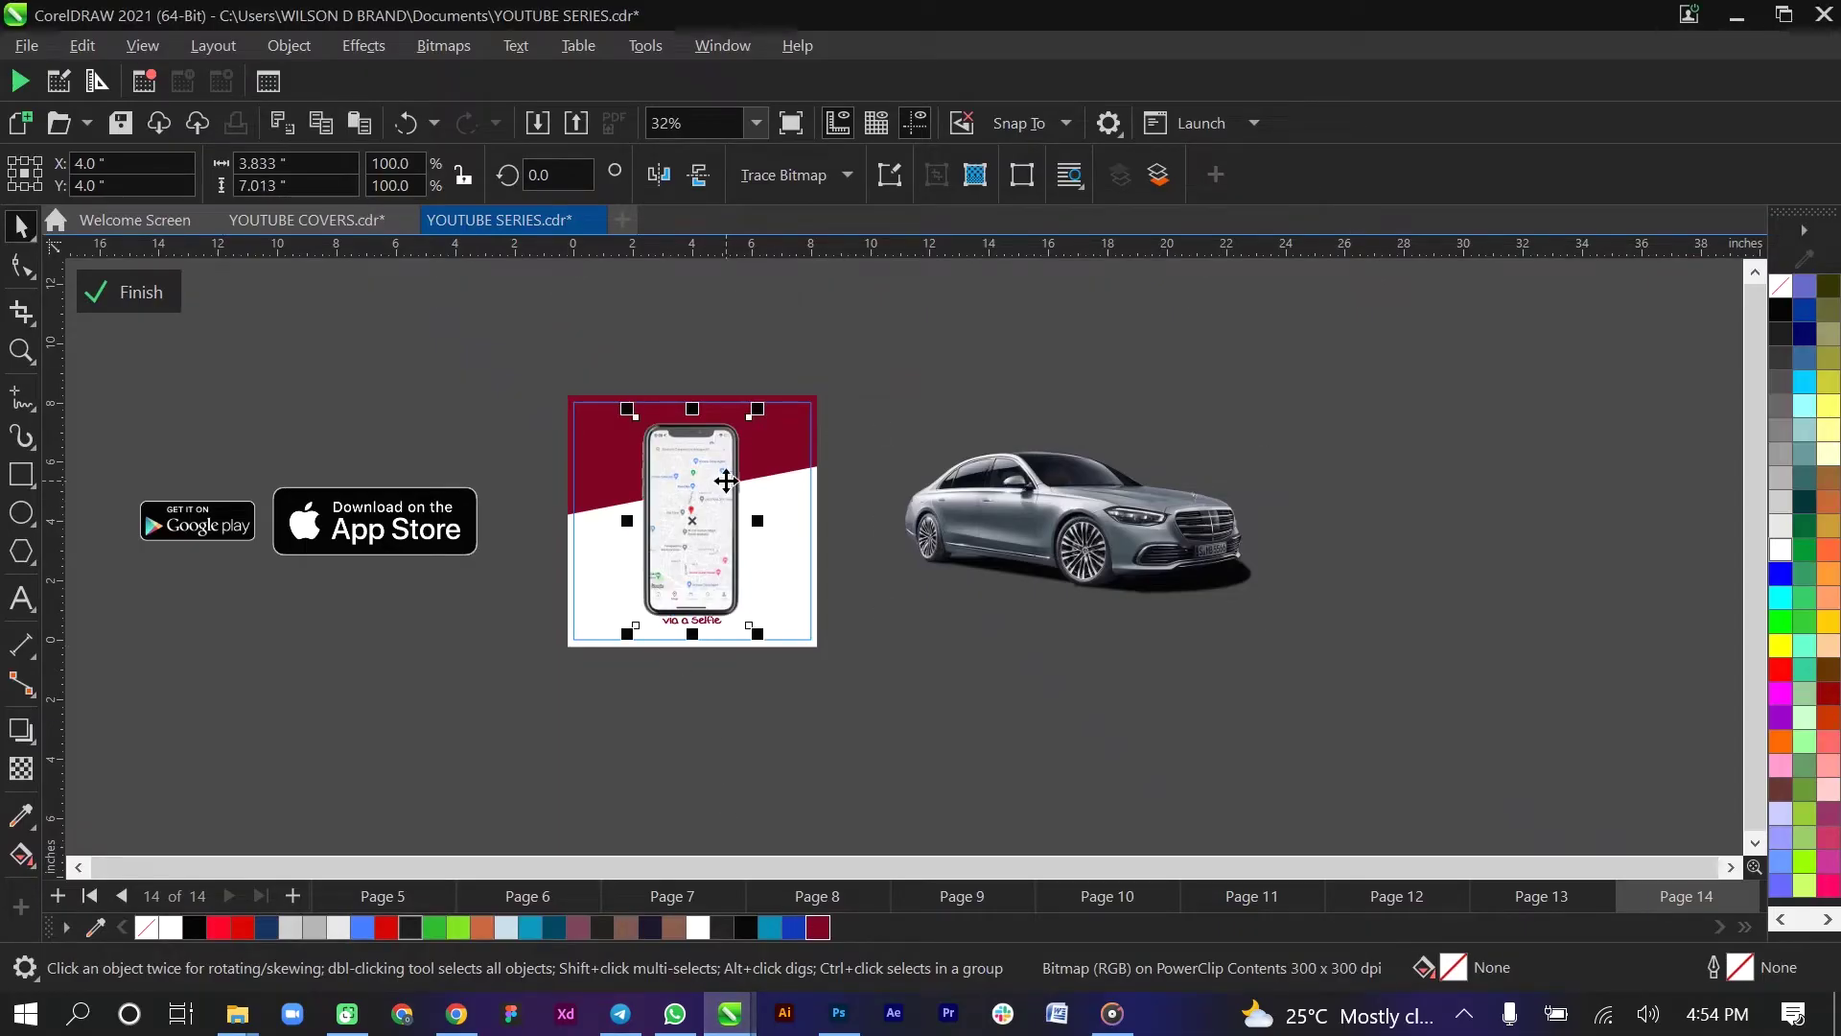
- Zoom to the full page, scale the phone to 76.3% and nudge it up above 'via a selfie'
left_click(756, 126)
left_click(728, 190)
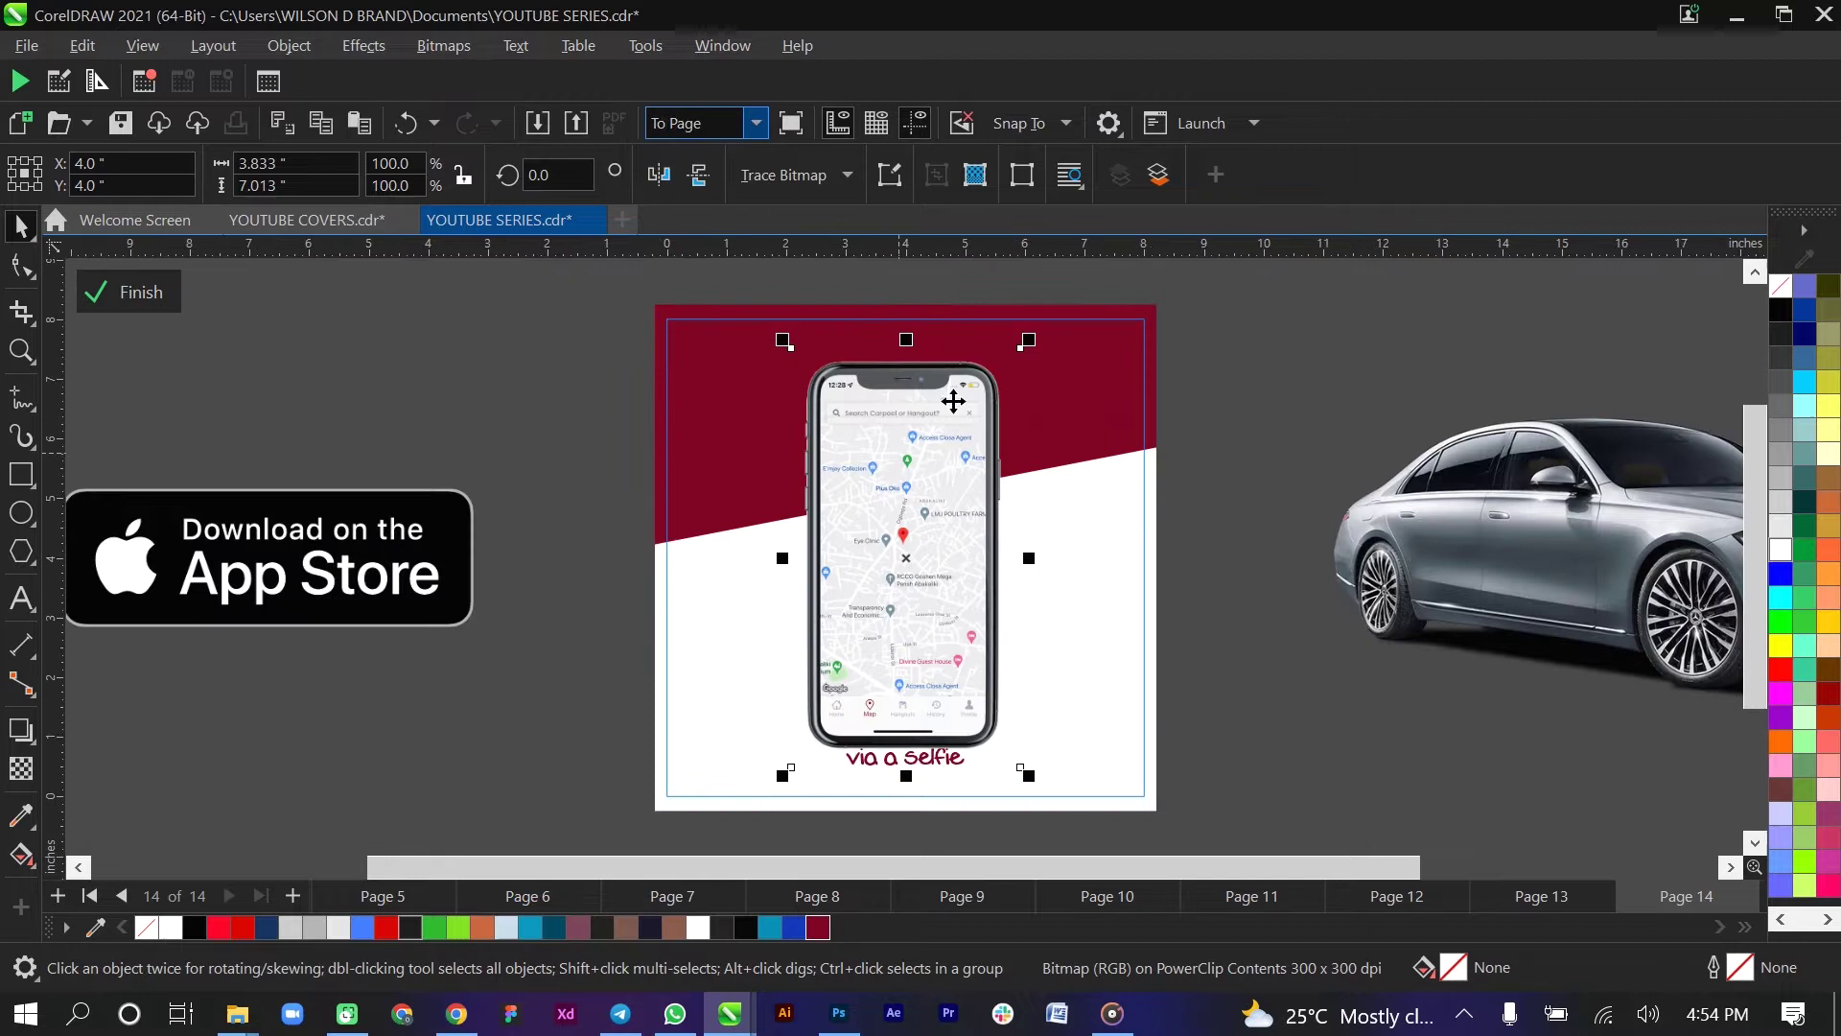
left_click_drag(1037, 343, 1006, 393)
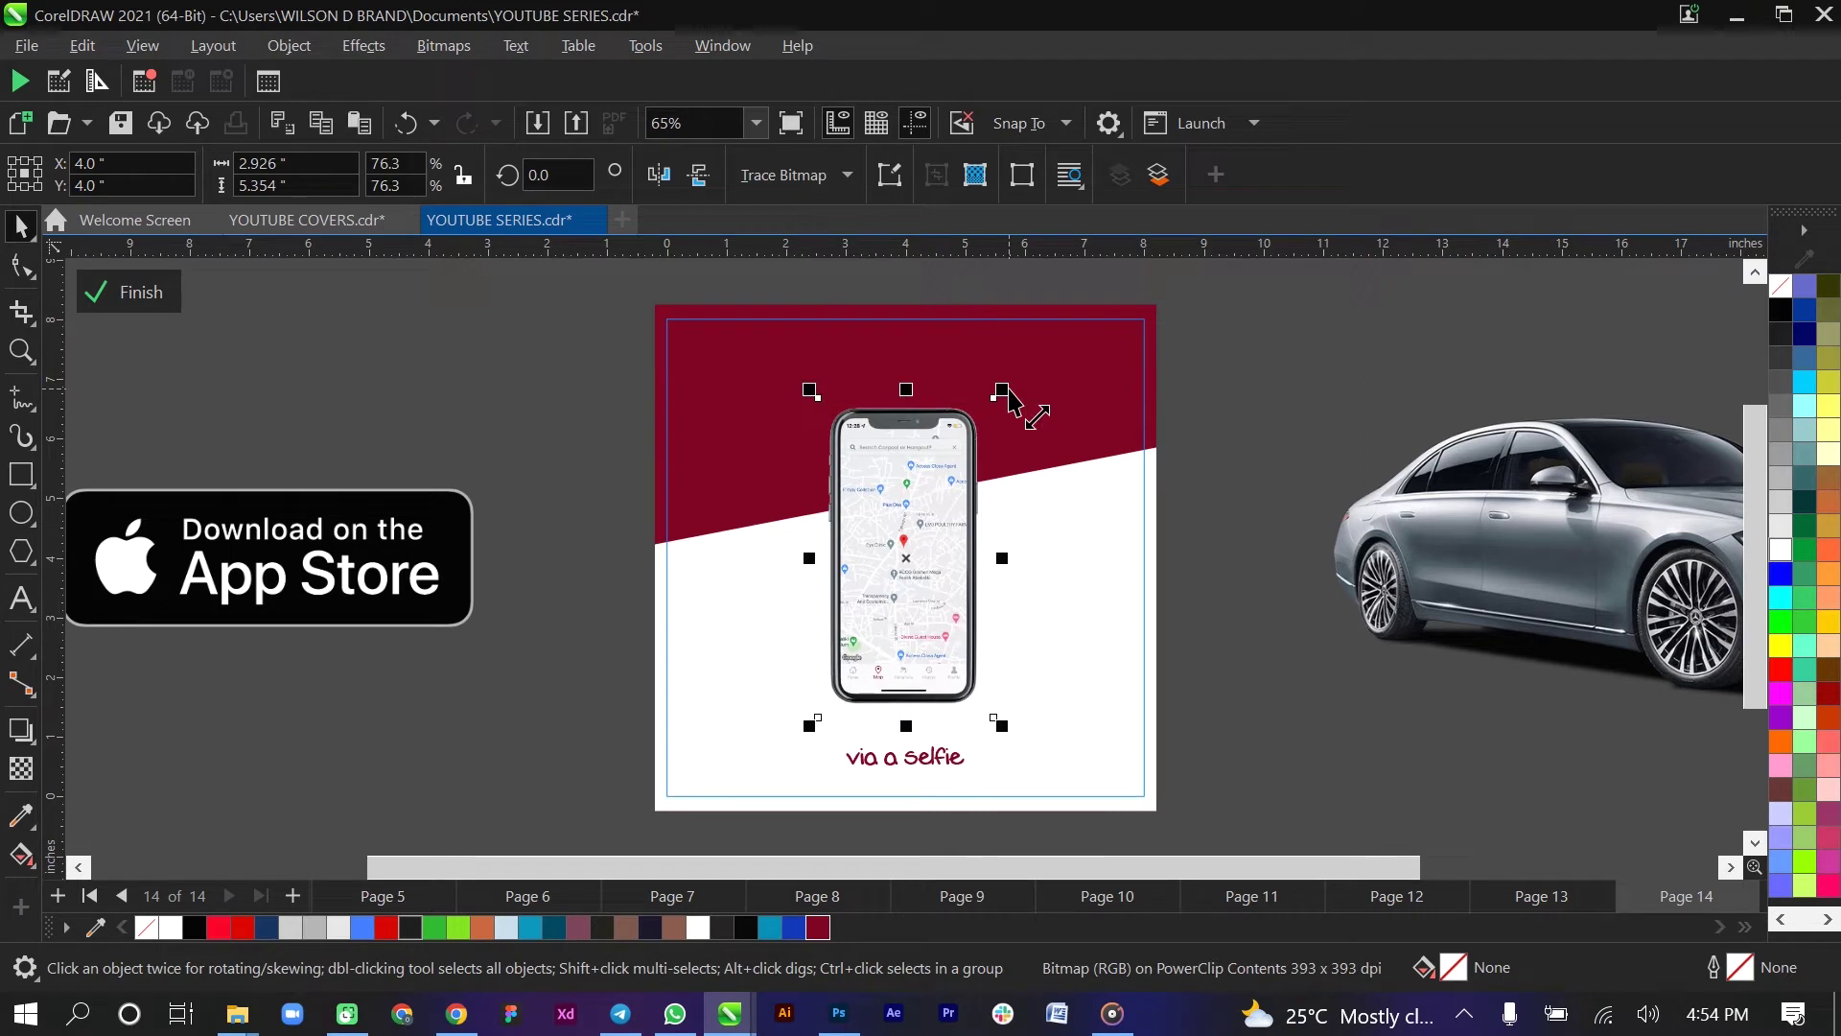
key("Up")
key("Up")
key("Up")
key("Up")
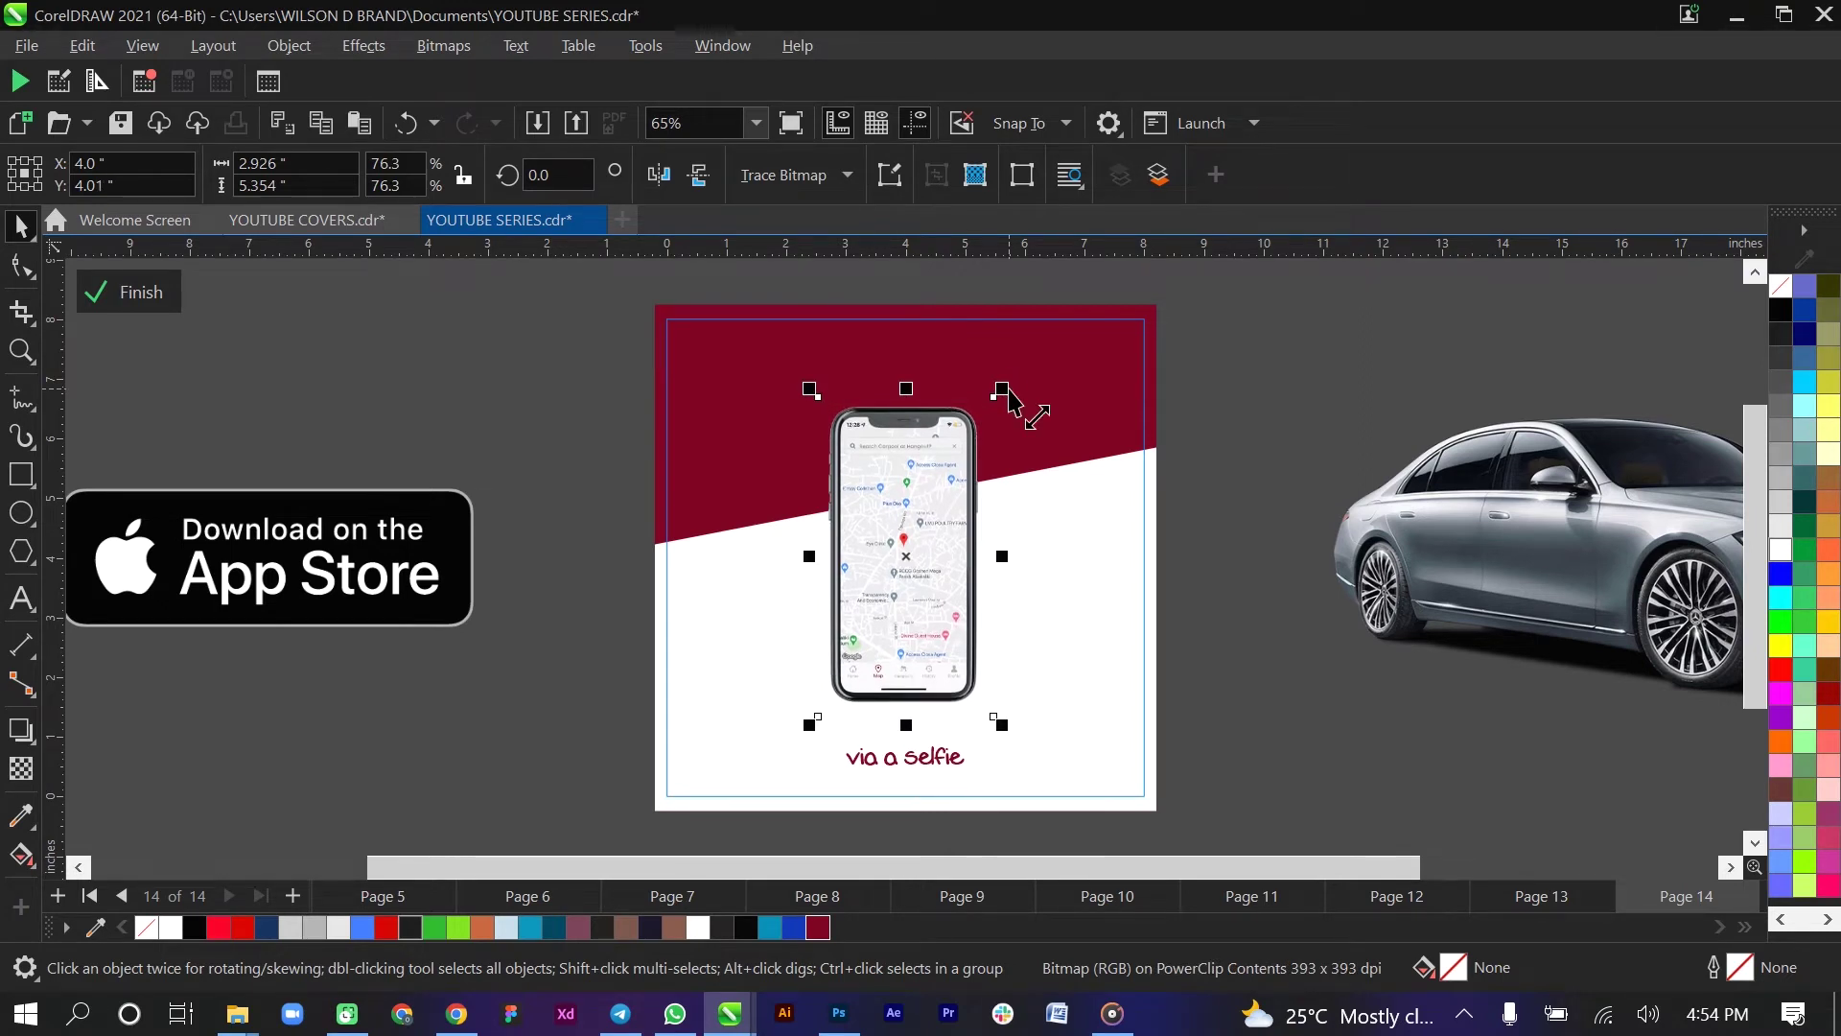
key("Up")
key("Up")
key("Up")
key("Up")
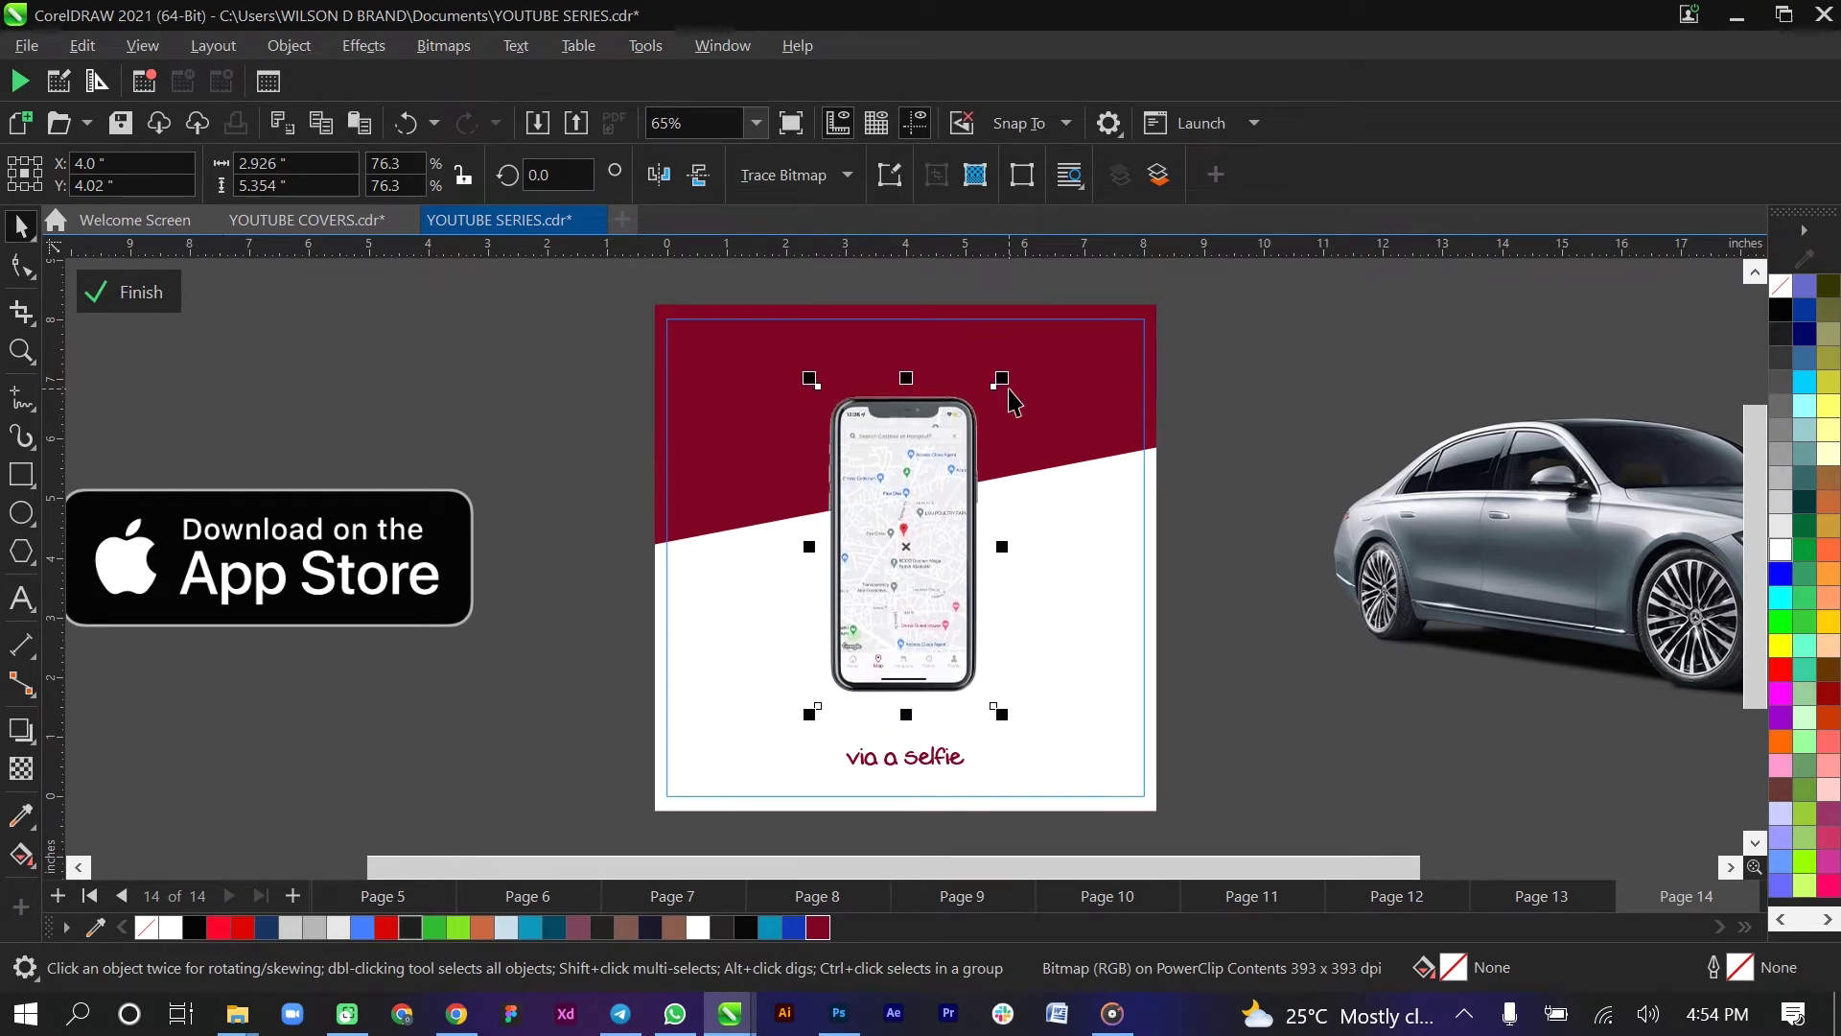
key("Up")
key("Up")
key("Up")
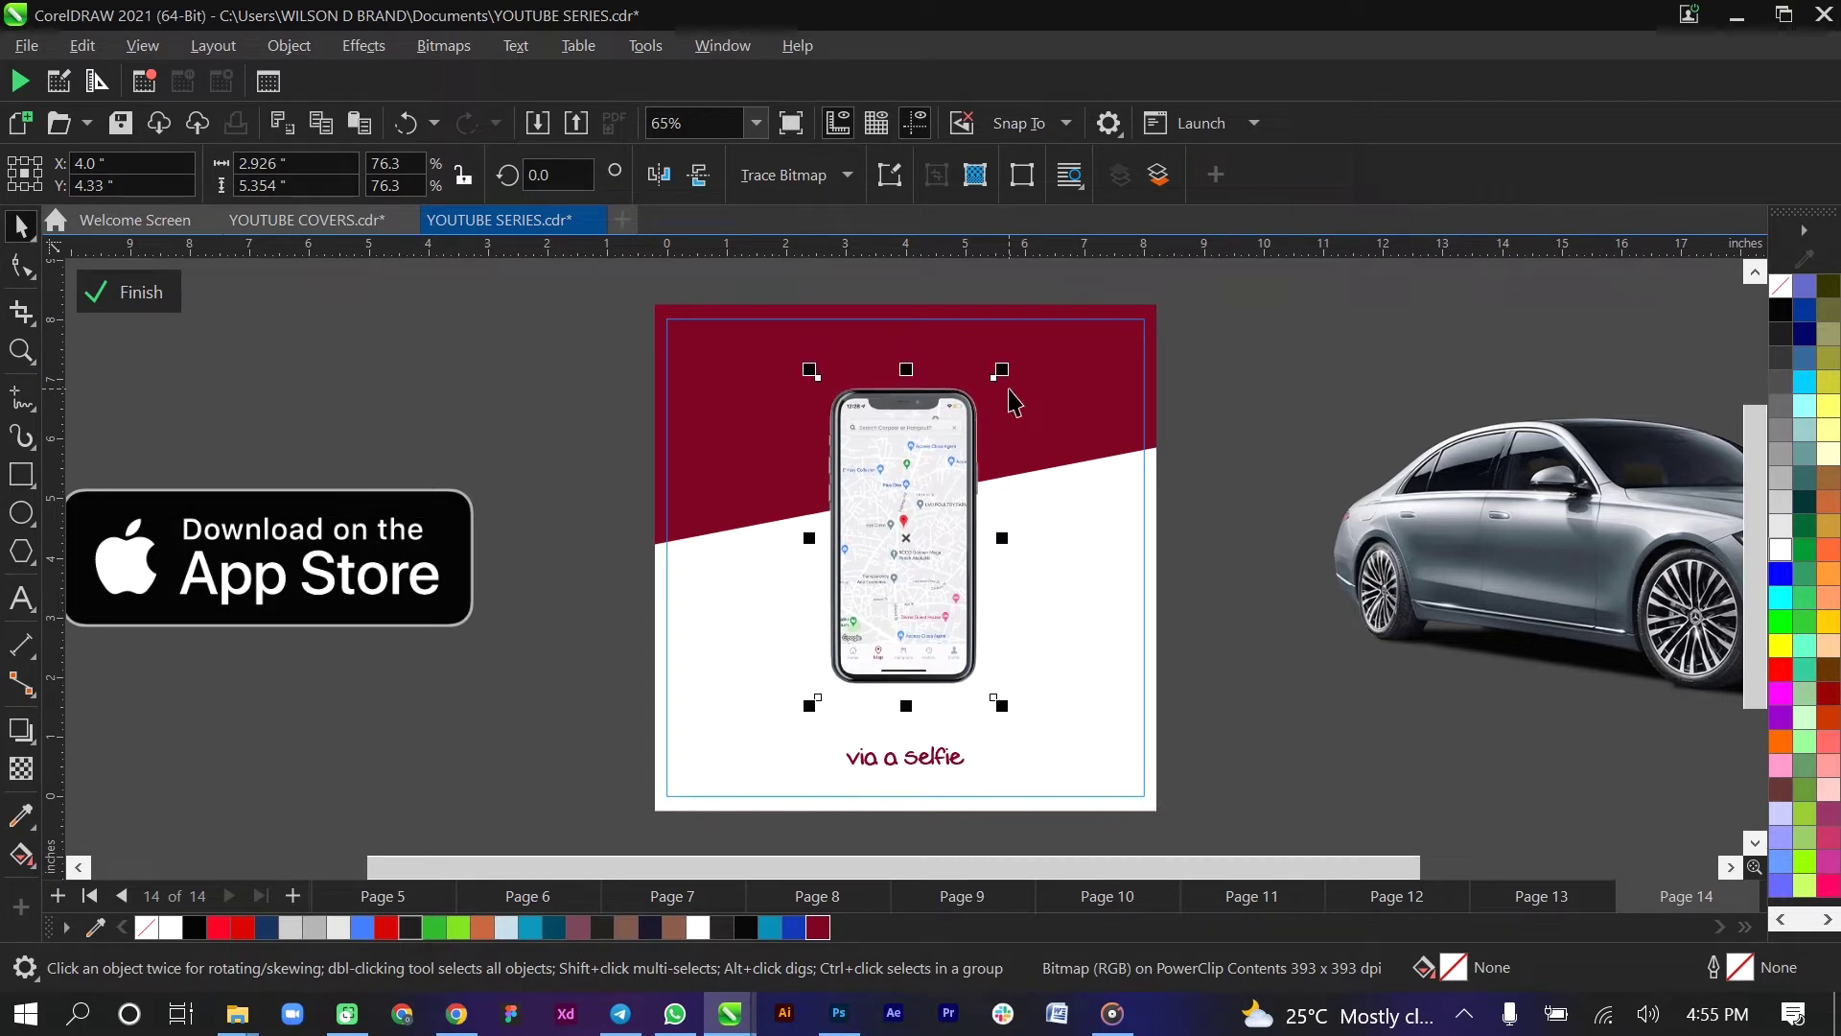
- Scale the car down to 48.6% and position it over the phone's lower half
left_click(1477, 526)
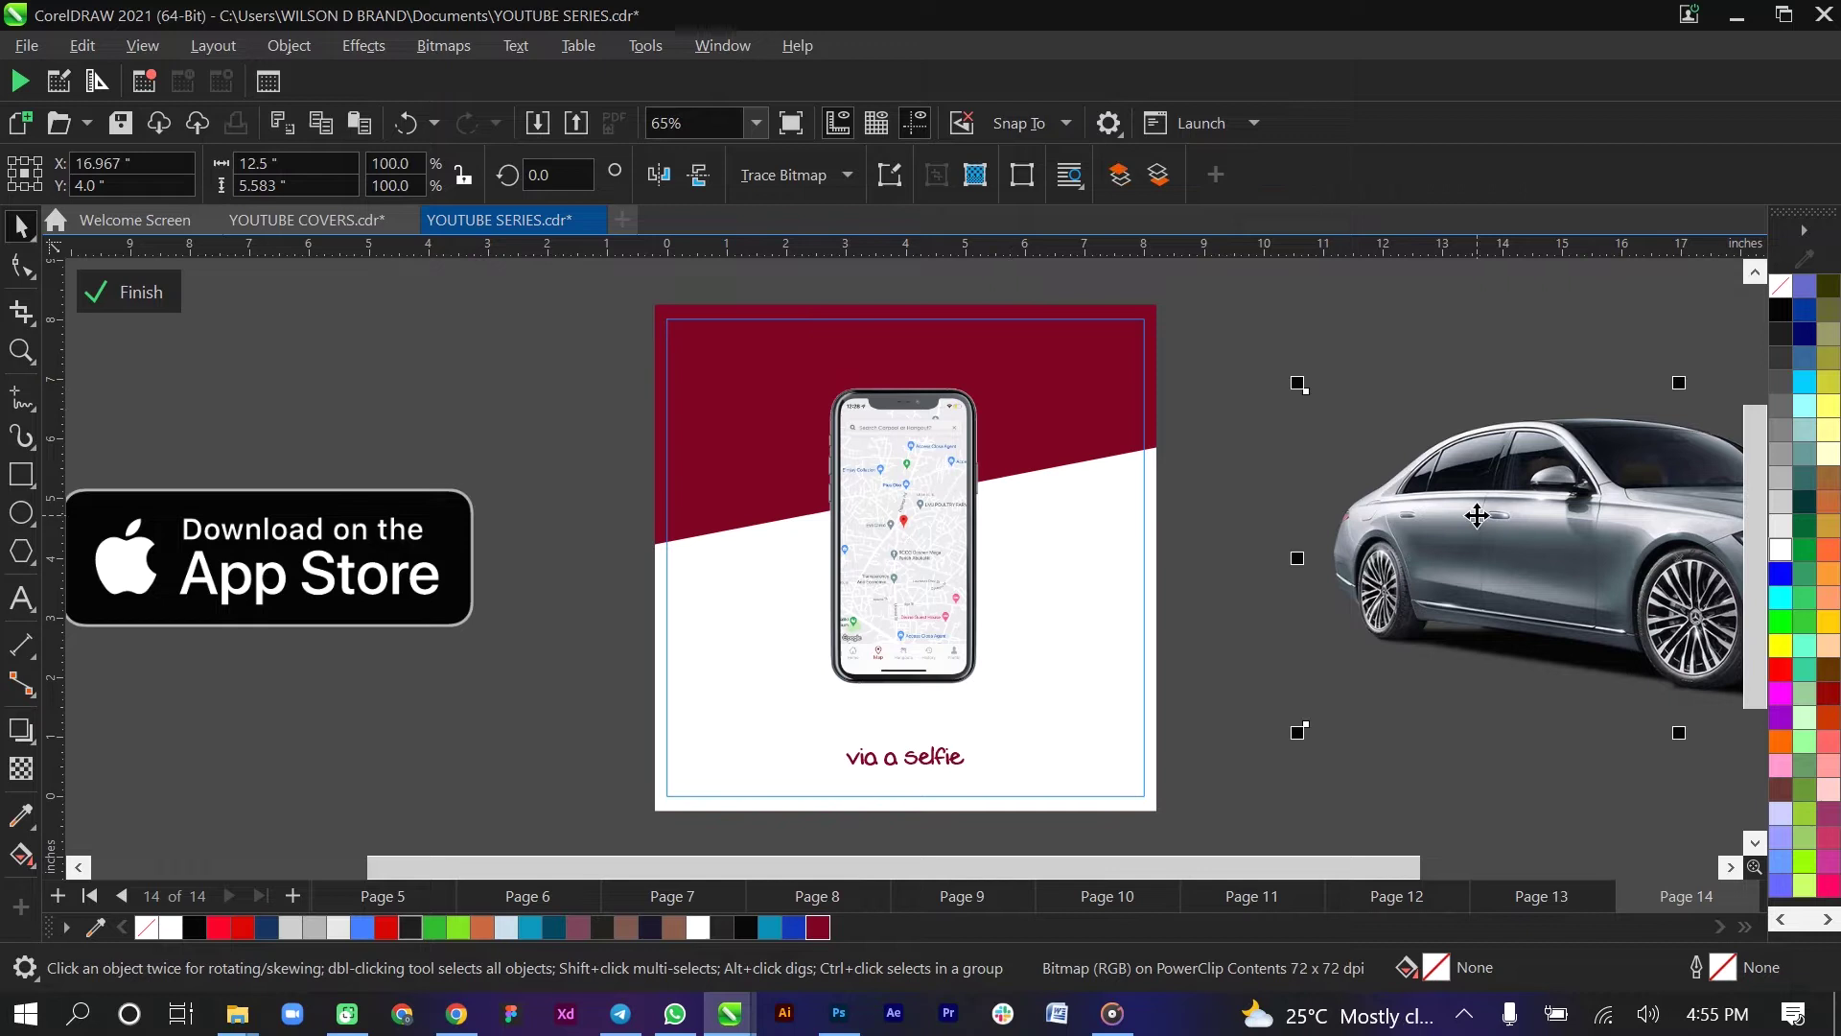
left_click_drag(1477, 526, 1252, 550)
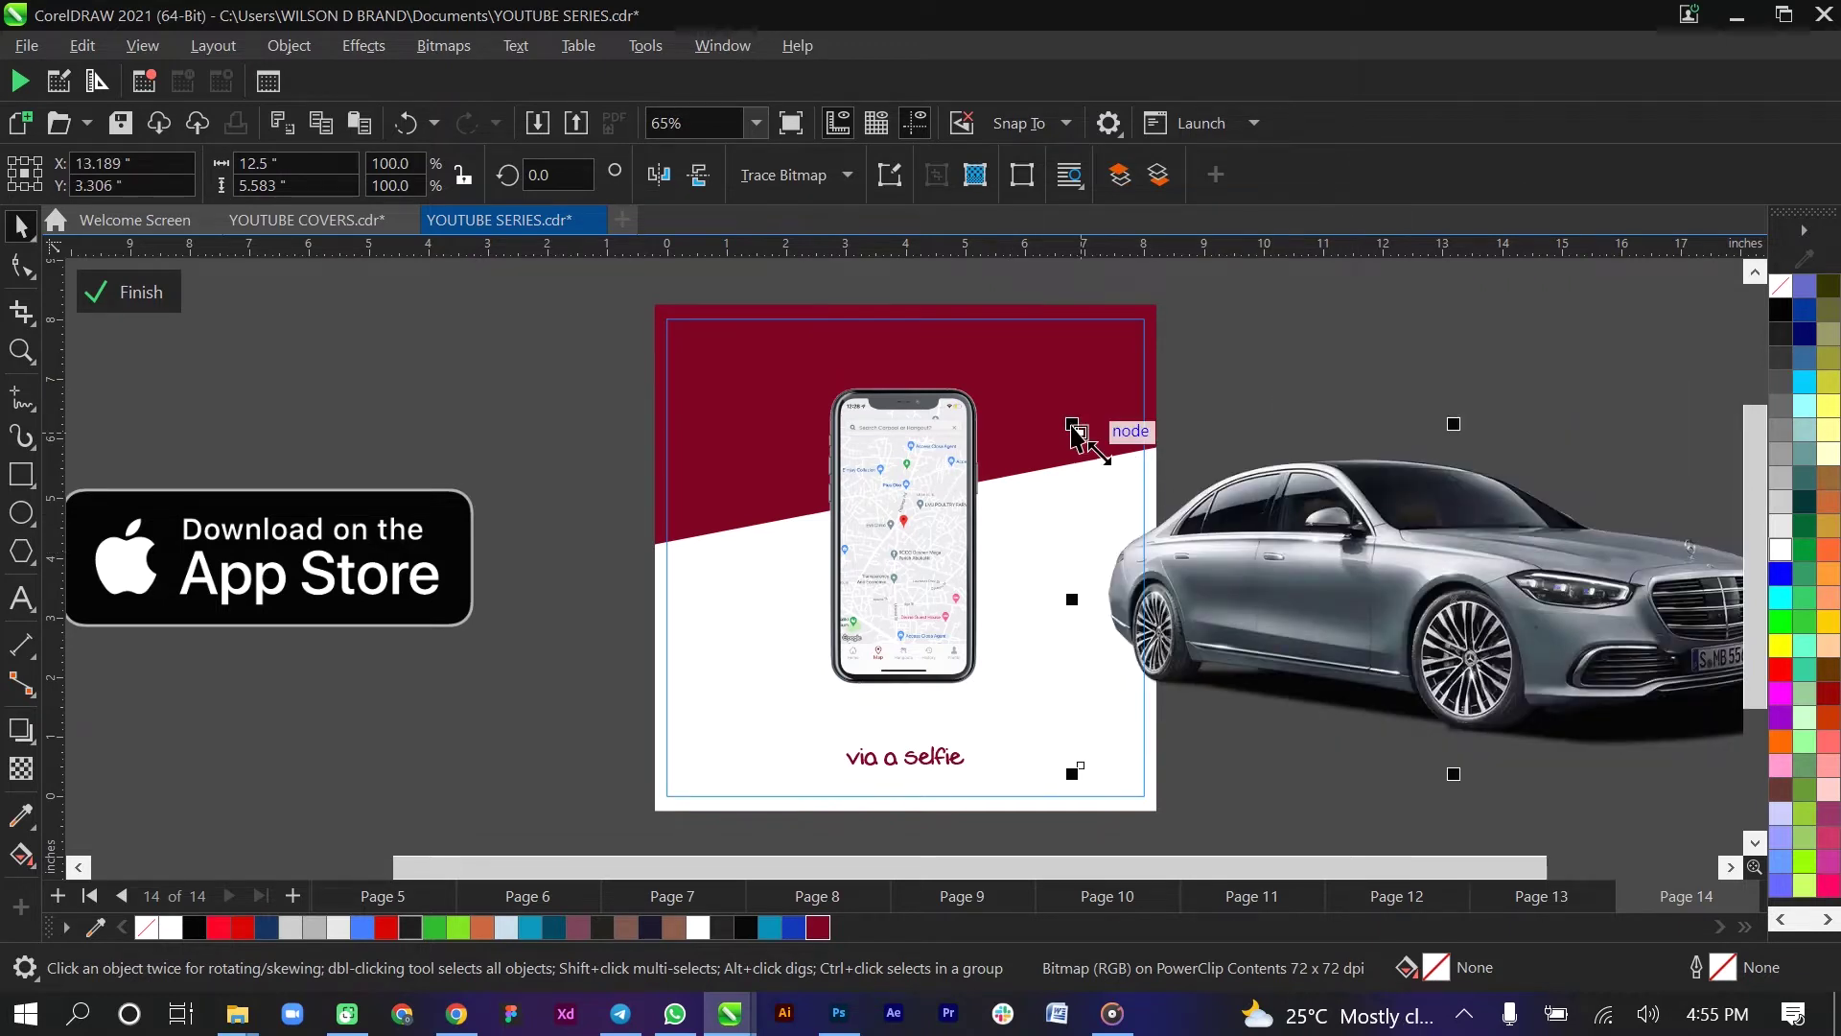
left_click_drag(1074, 425, 1180, 523)
left_click_drag(1210, 587, 1052, 587)
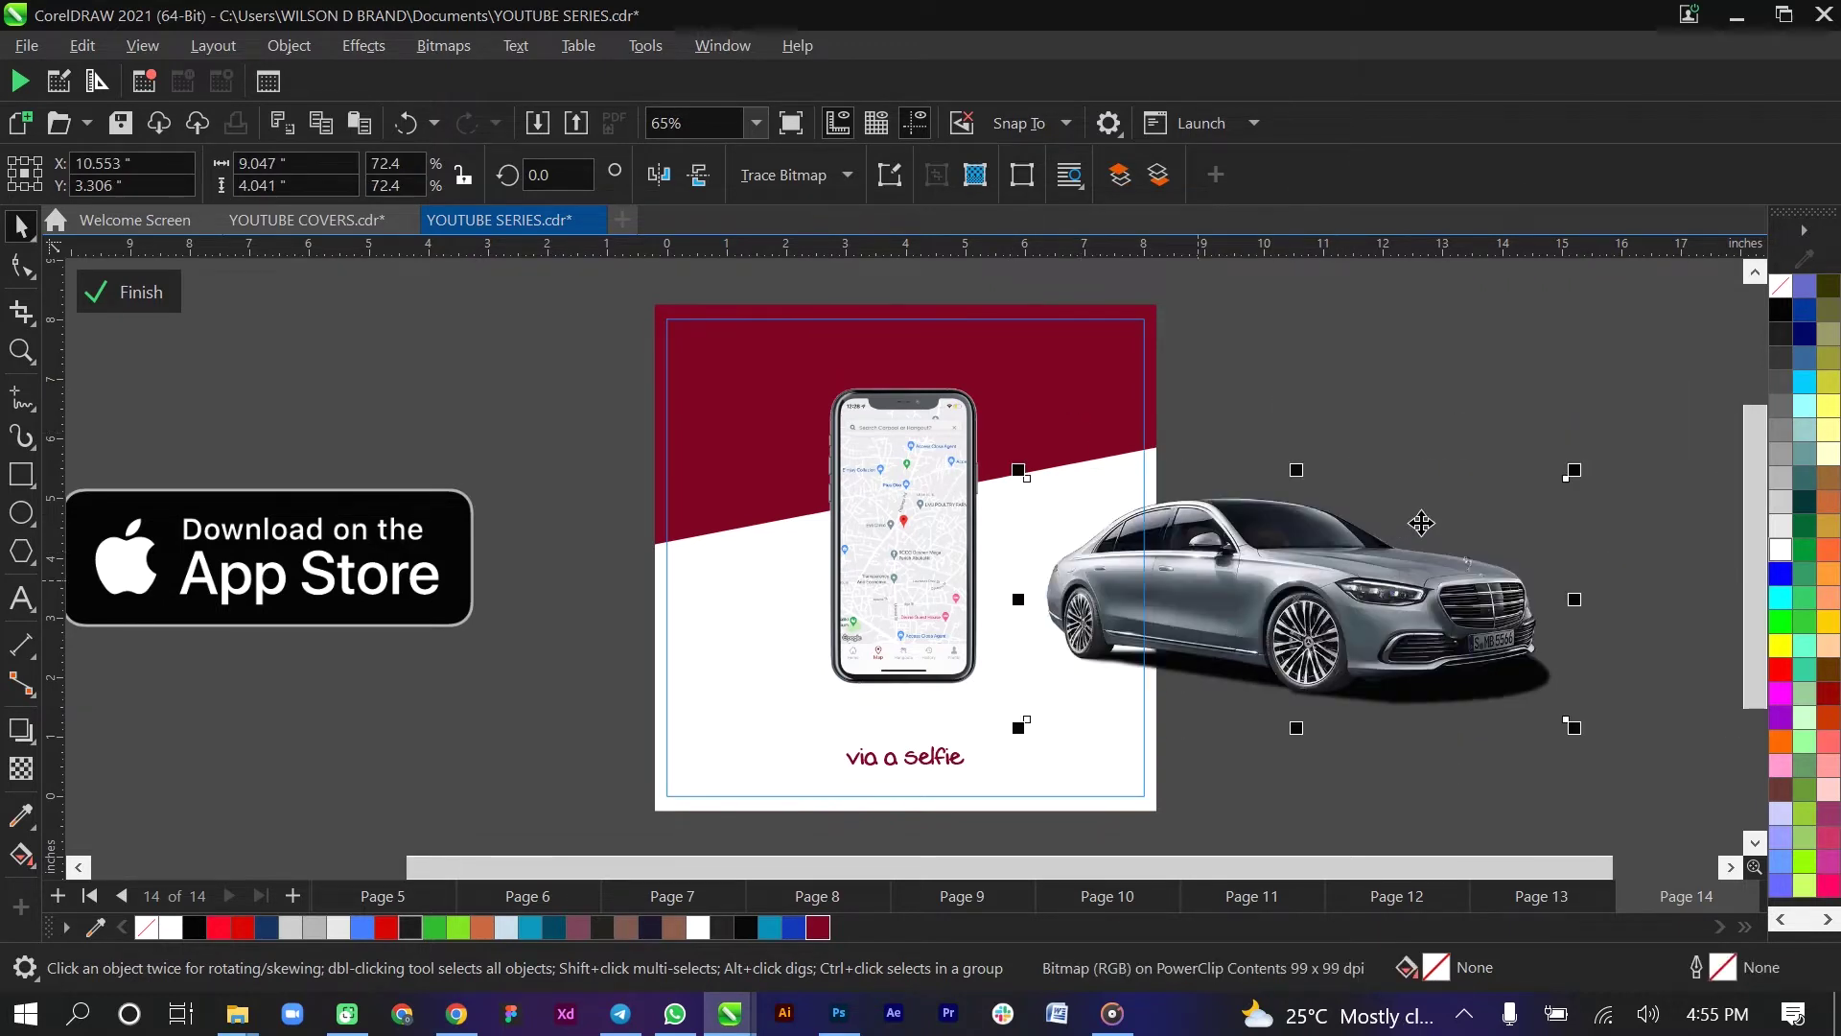
left_click_drag(1581, 474, 1418, 560)
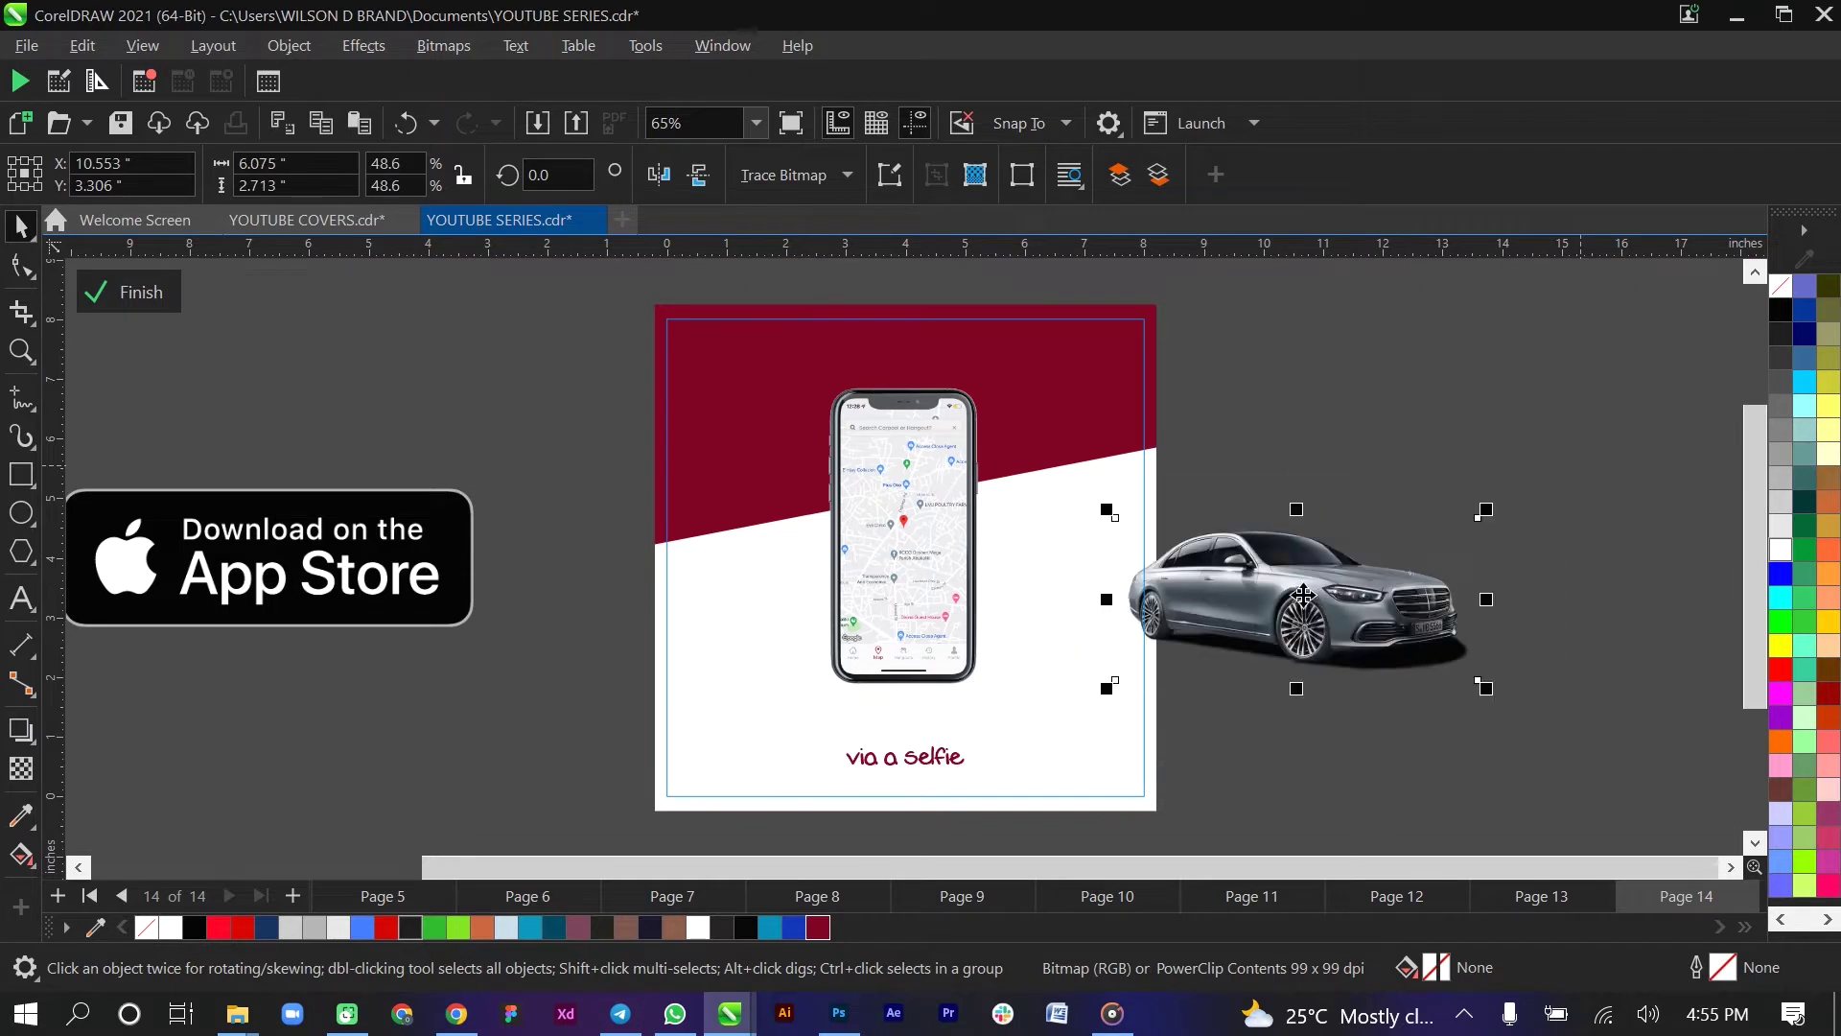
left_click_drag(1294, 597, 901, 597)
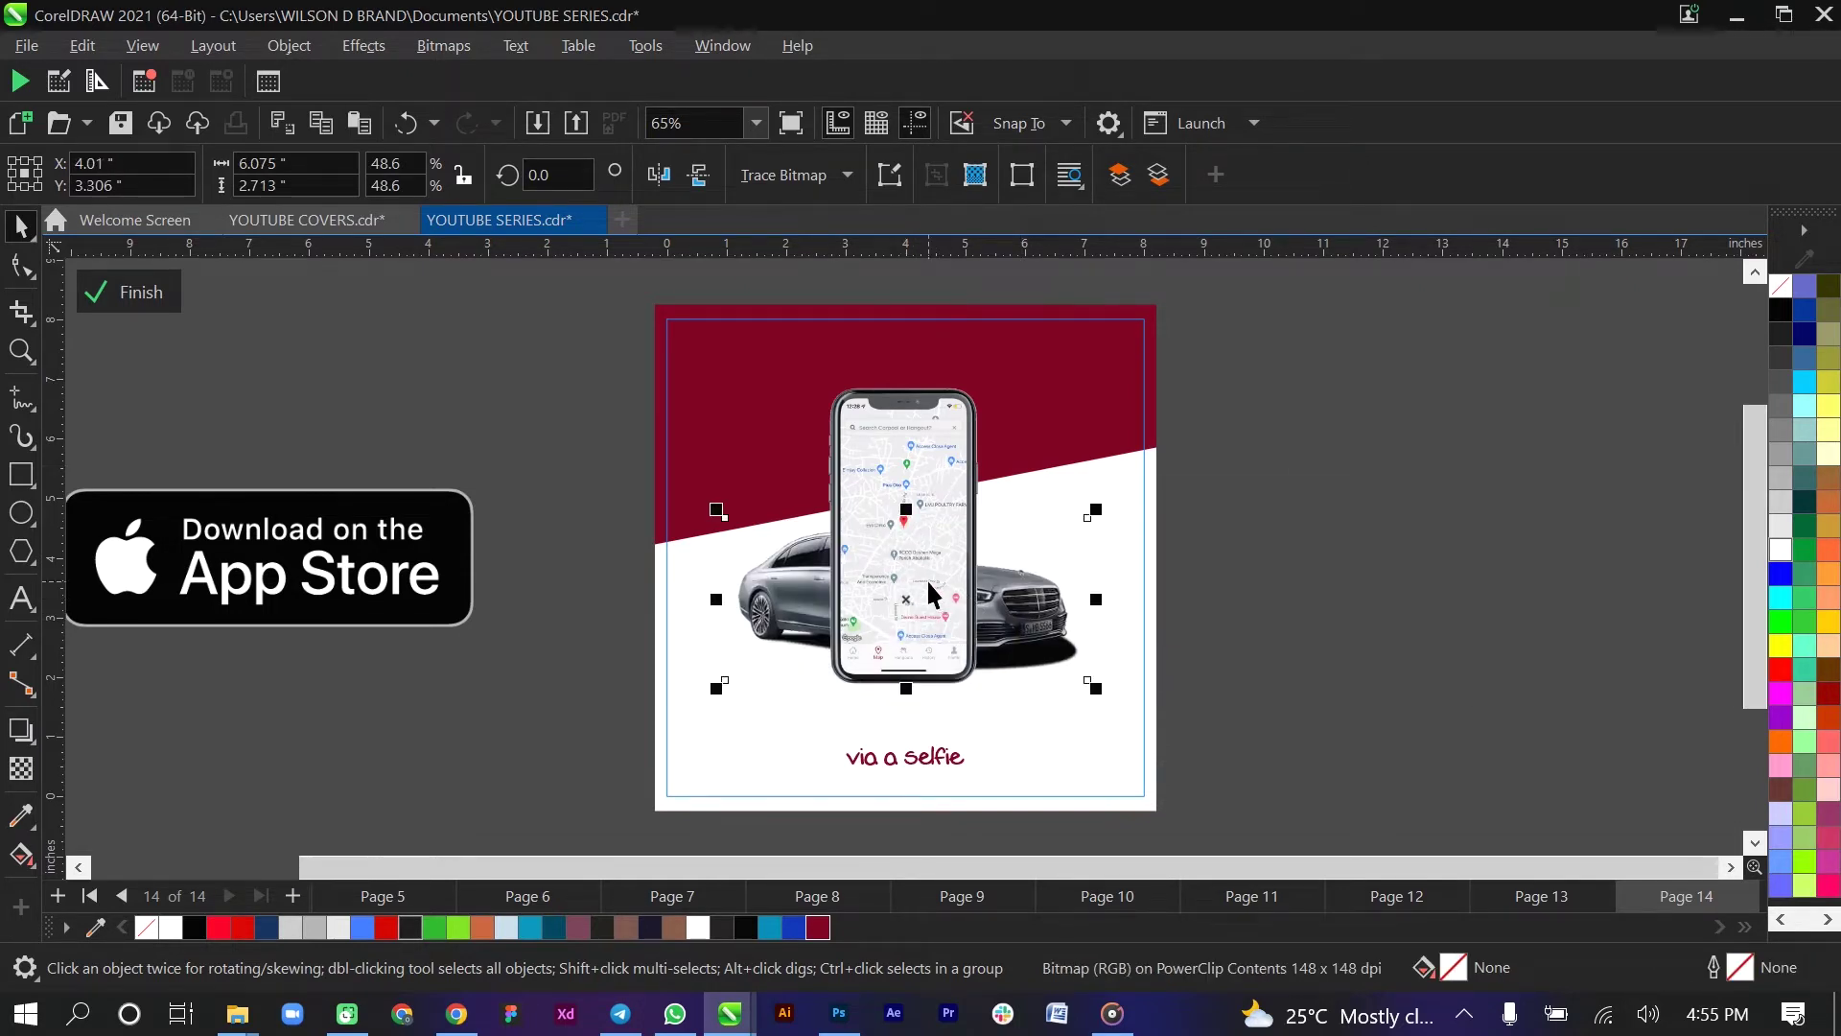
- Fine-tune the car's position and bring it in front of the phone with Shift+PgUp
key("Right")
key("Right")
key("Right")
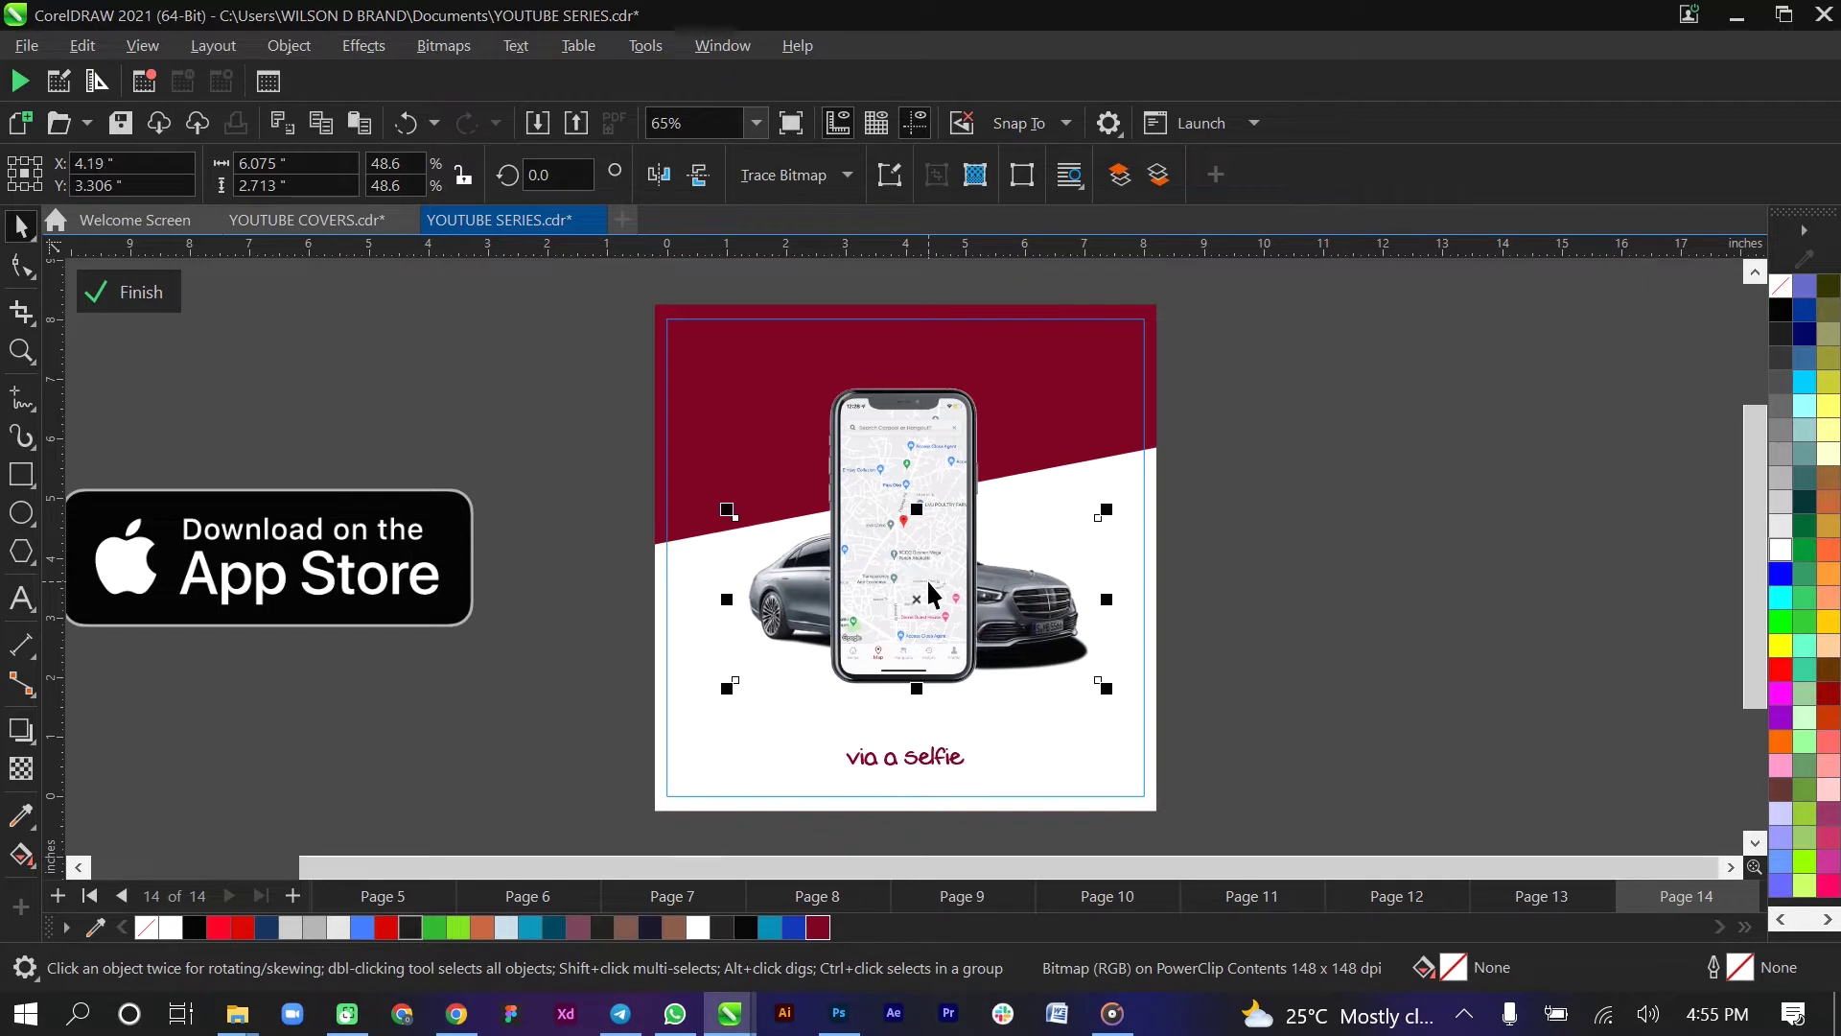
key("Right")
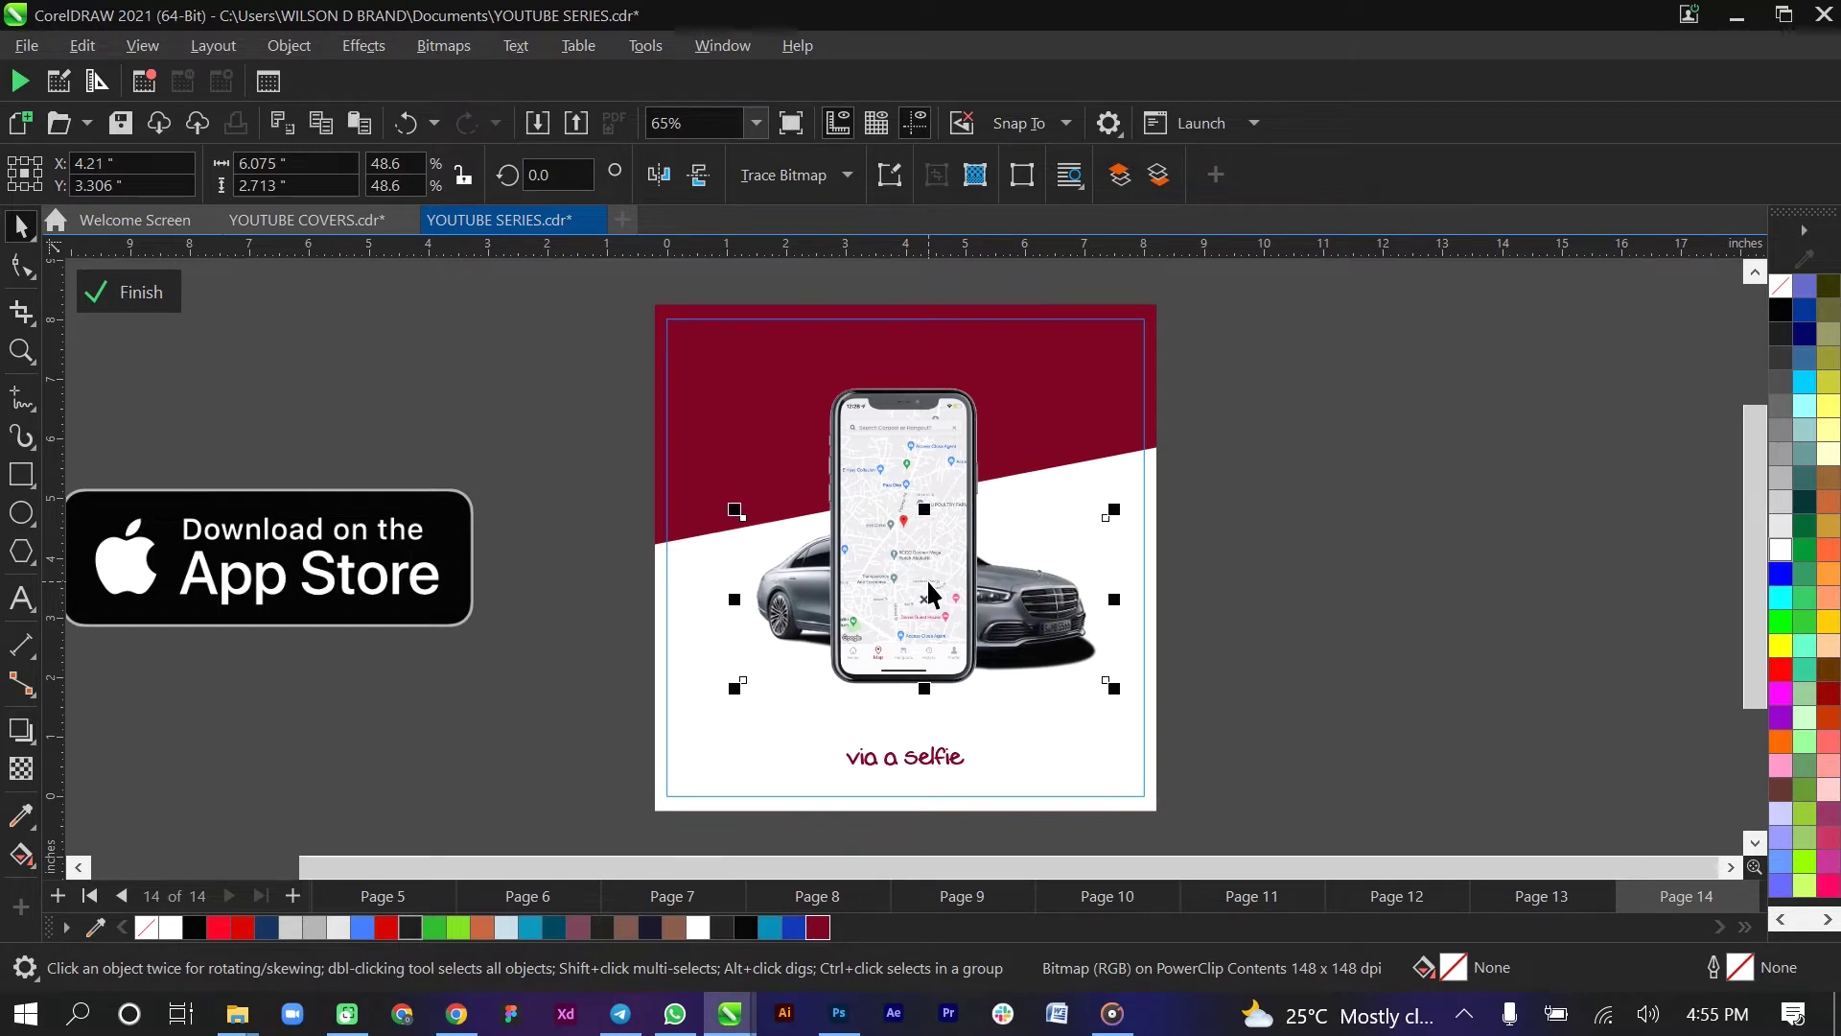
key("Left")
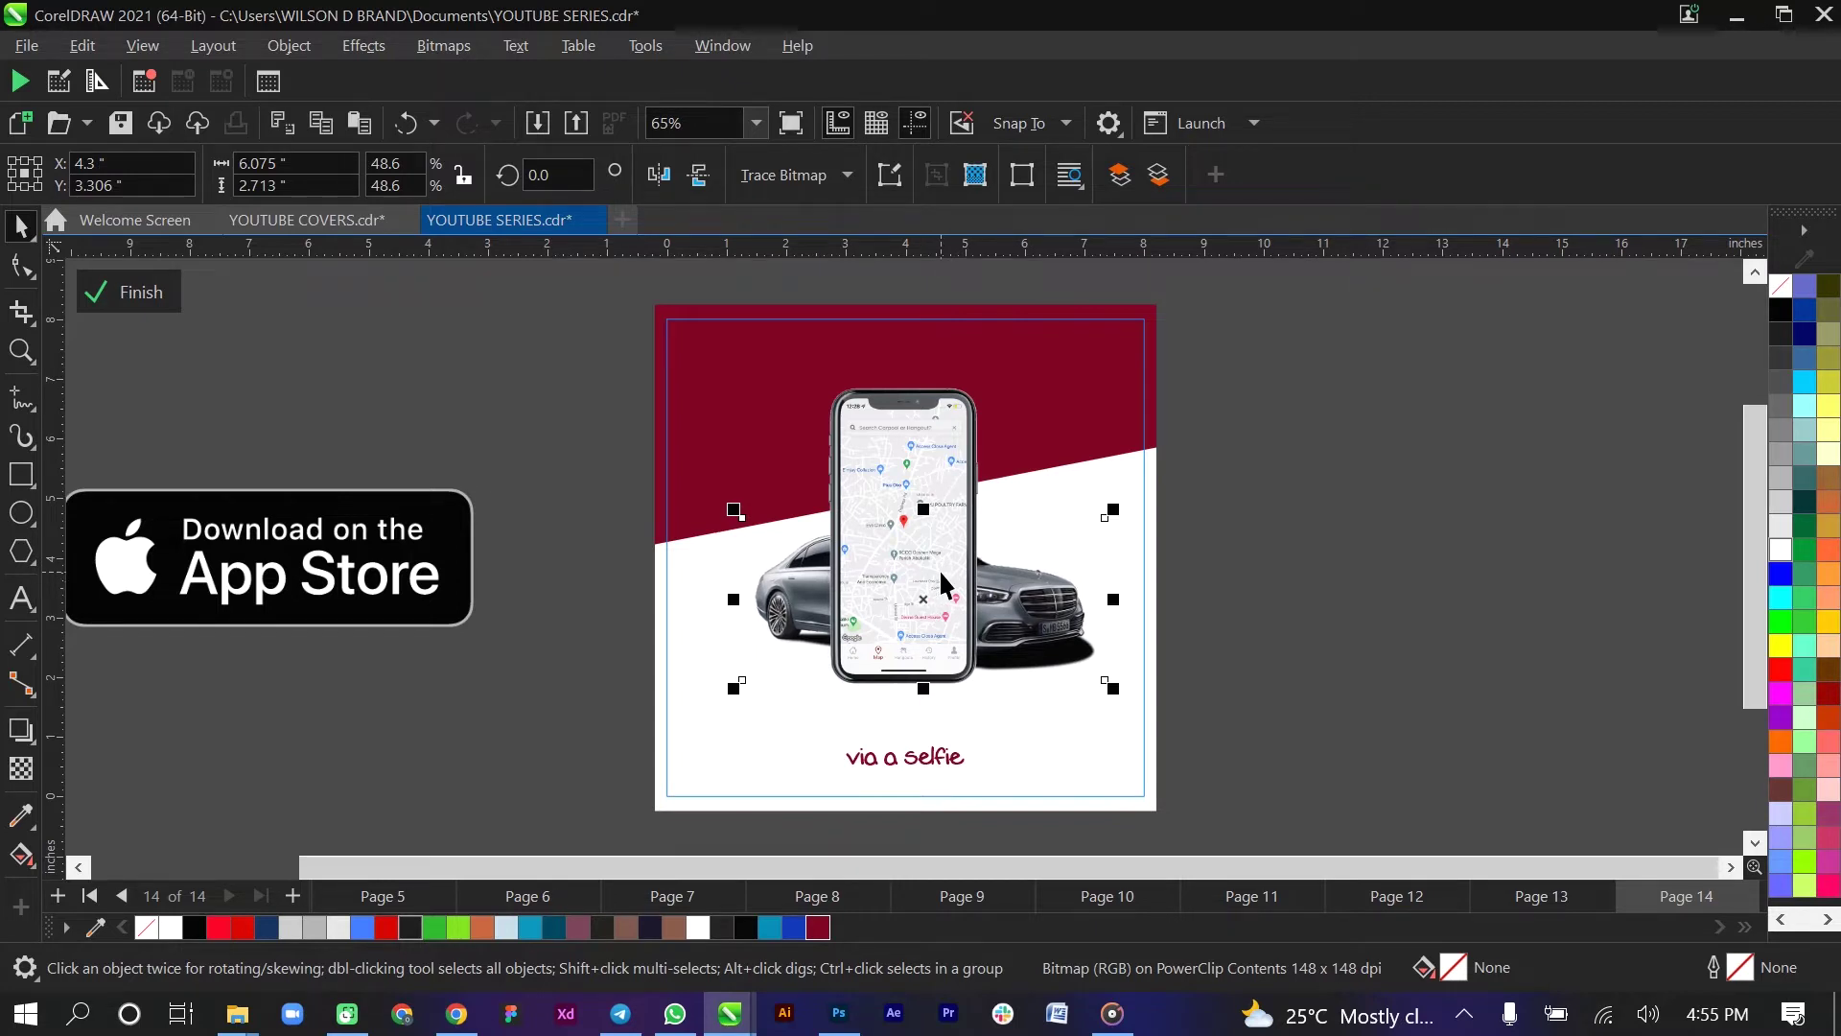
left_click(1094, 616)
left_click(1108, 564)
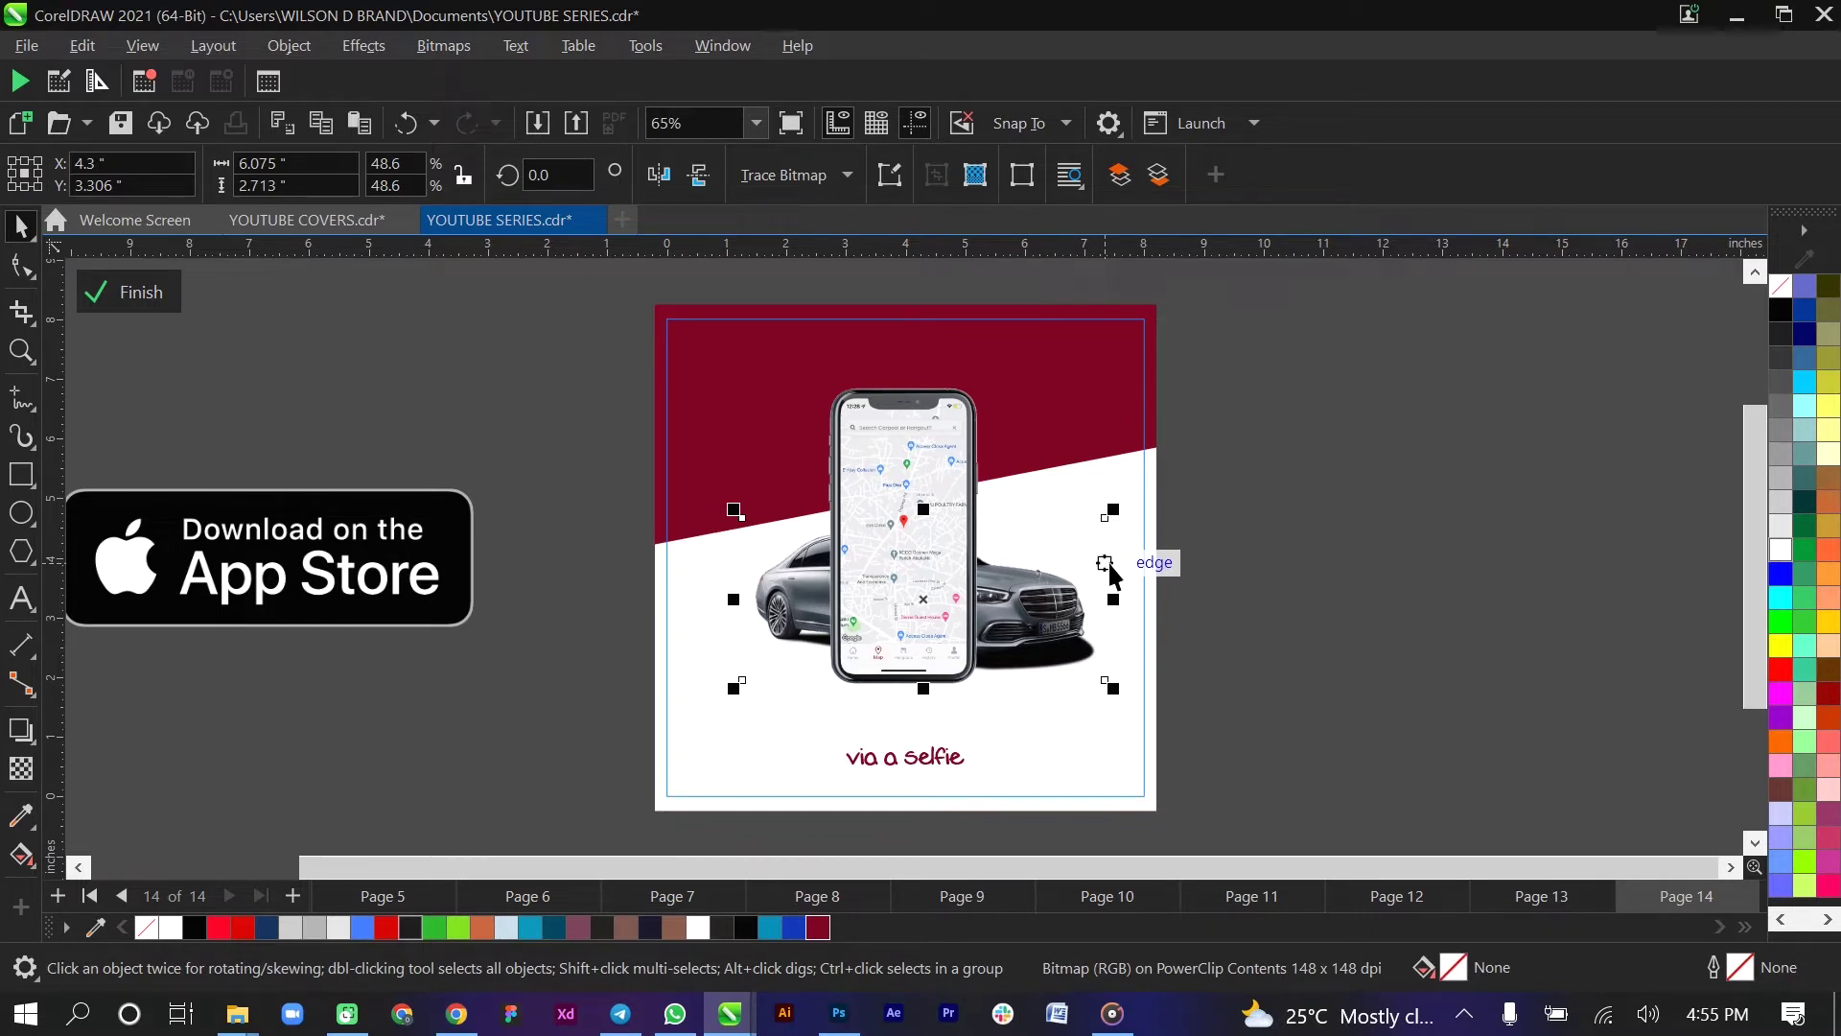
key("shift+Page_Up")
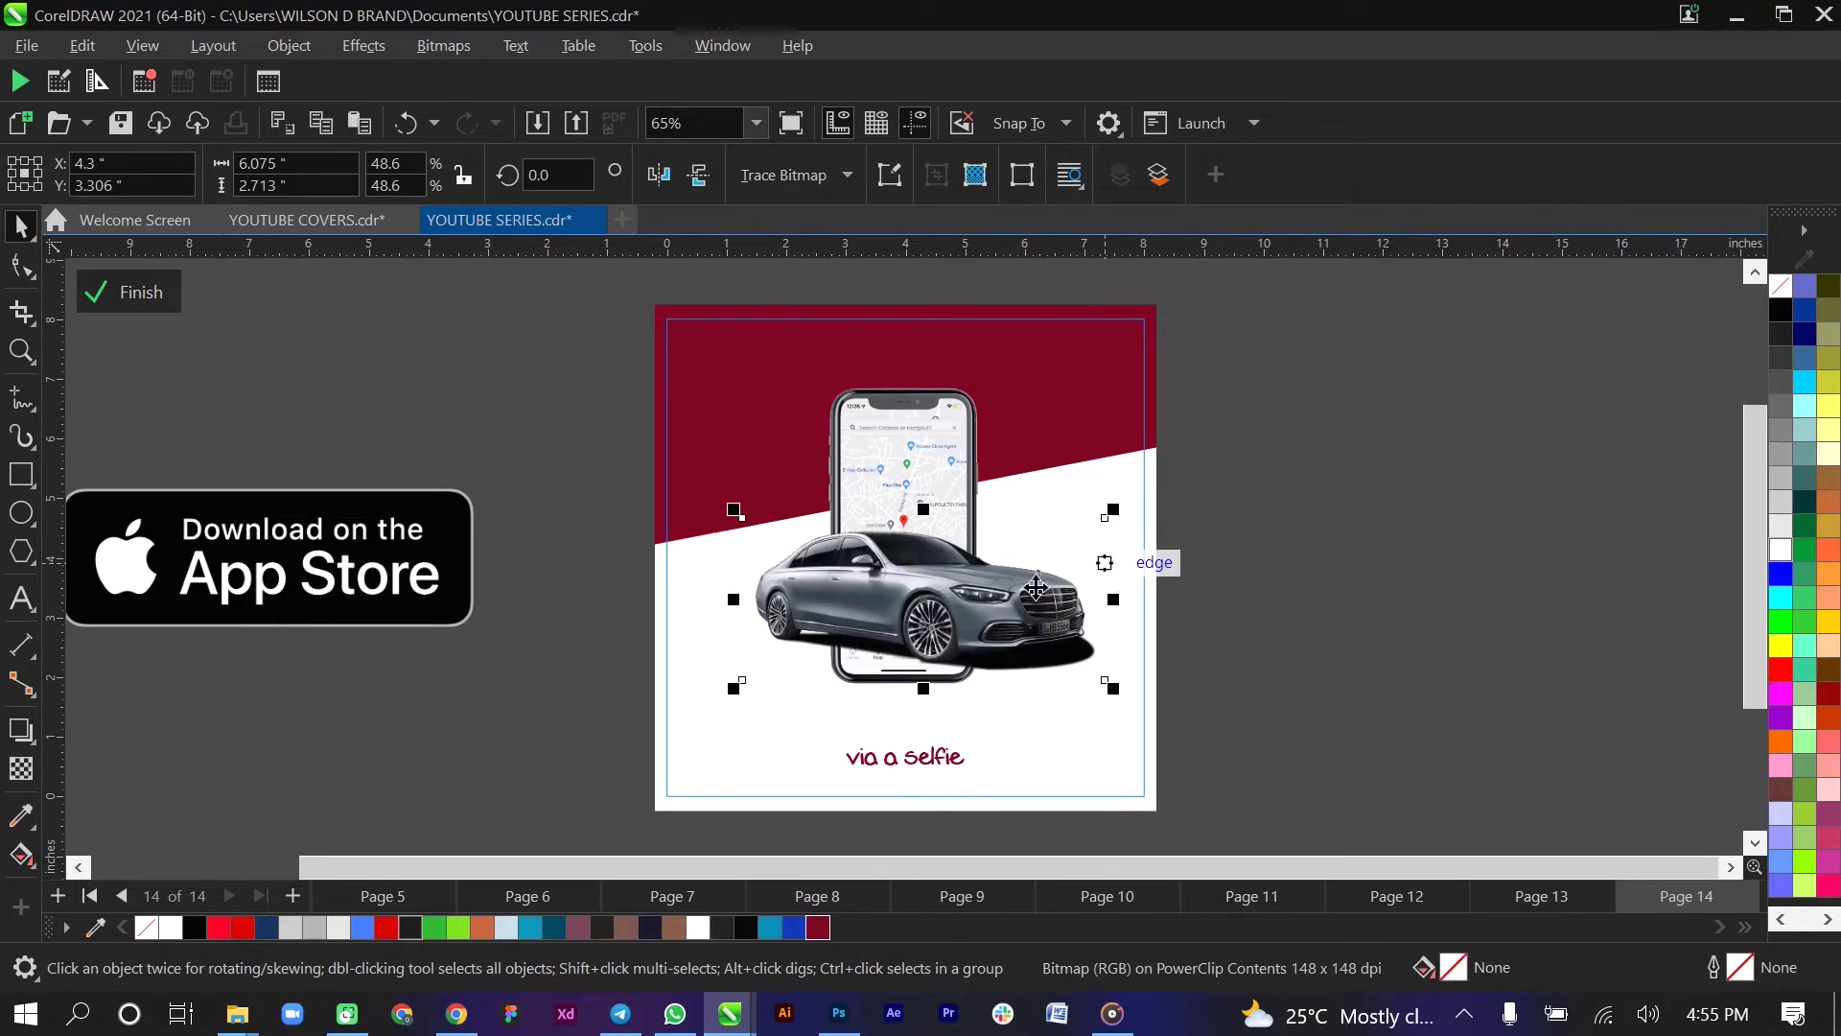
- With the Shape tool, move the car's left clip nodes right to the phone's left edge
left_click(21, 267)
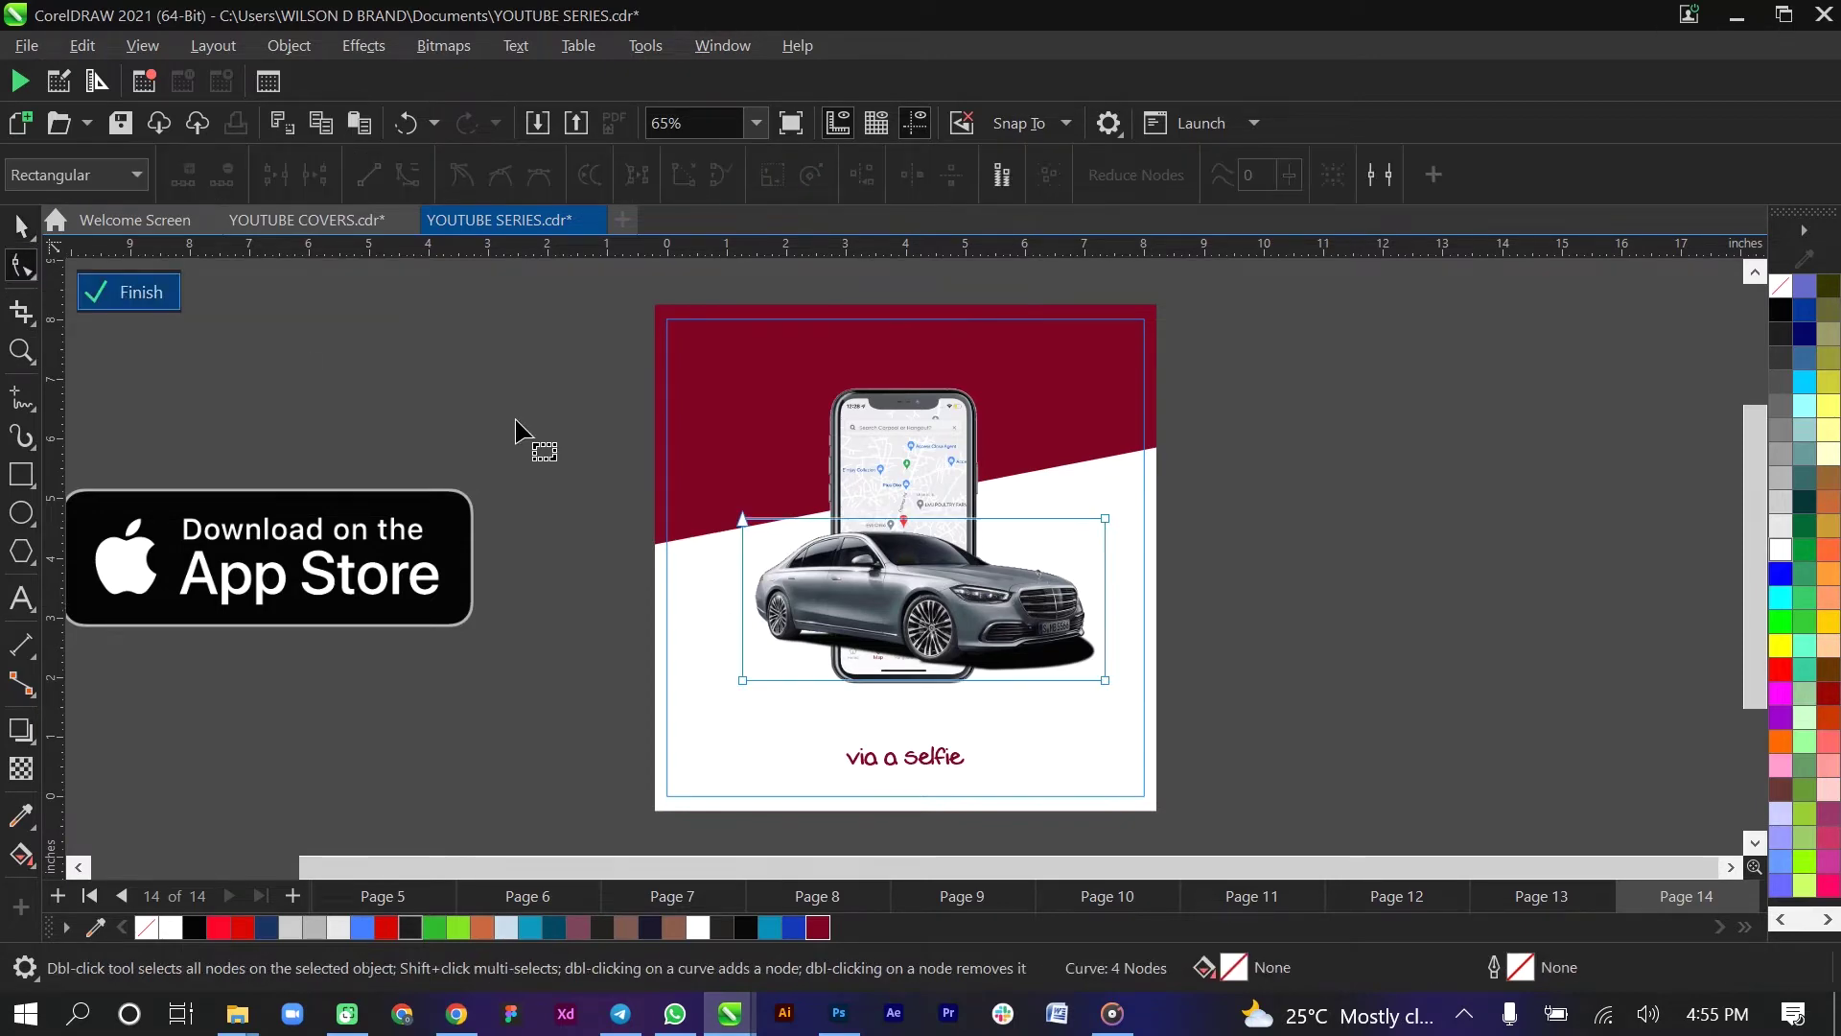
scroll(802, 572, "up", 3)
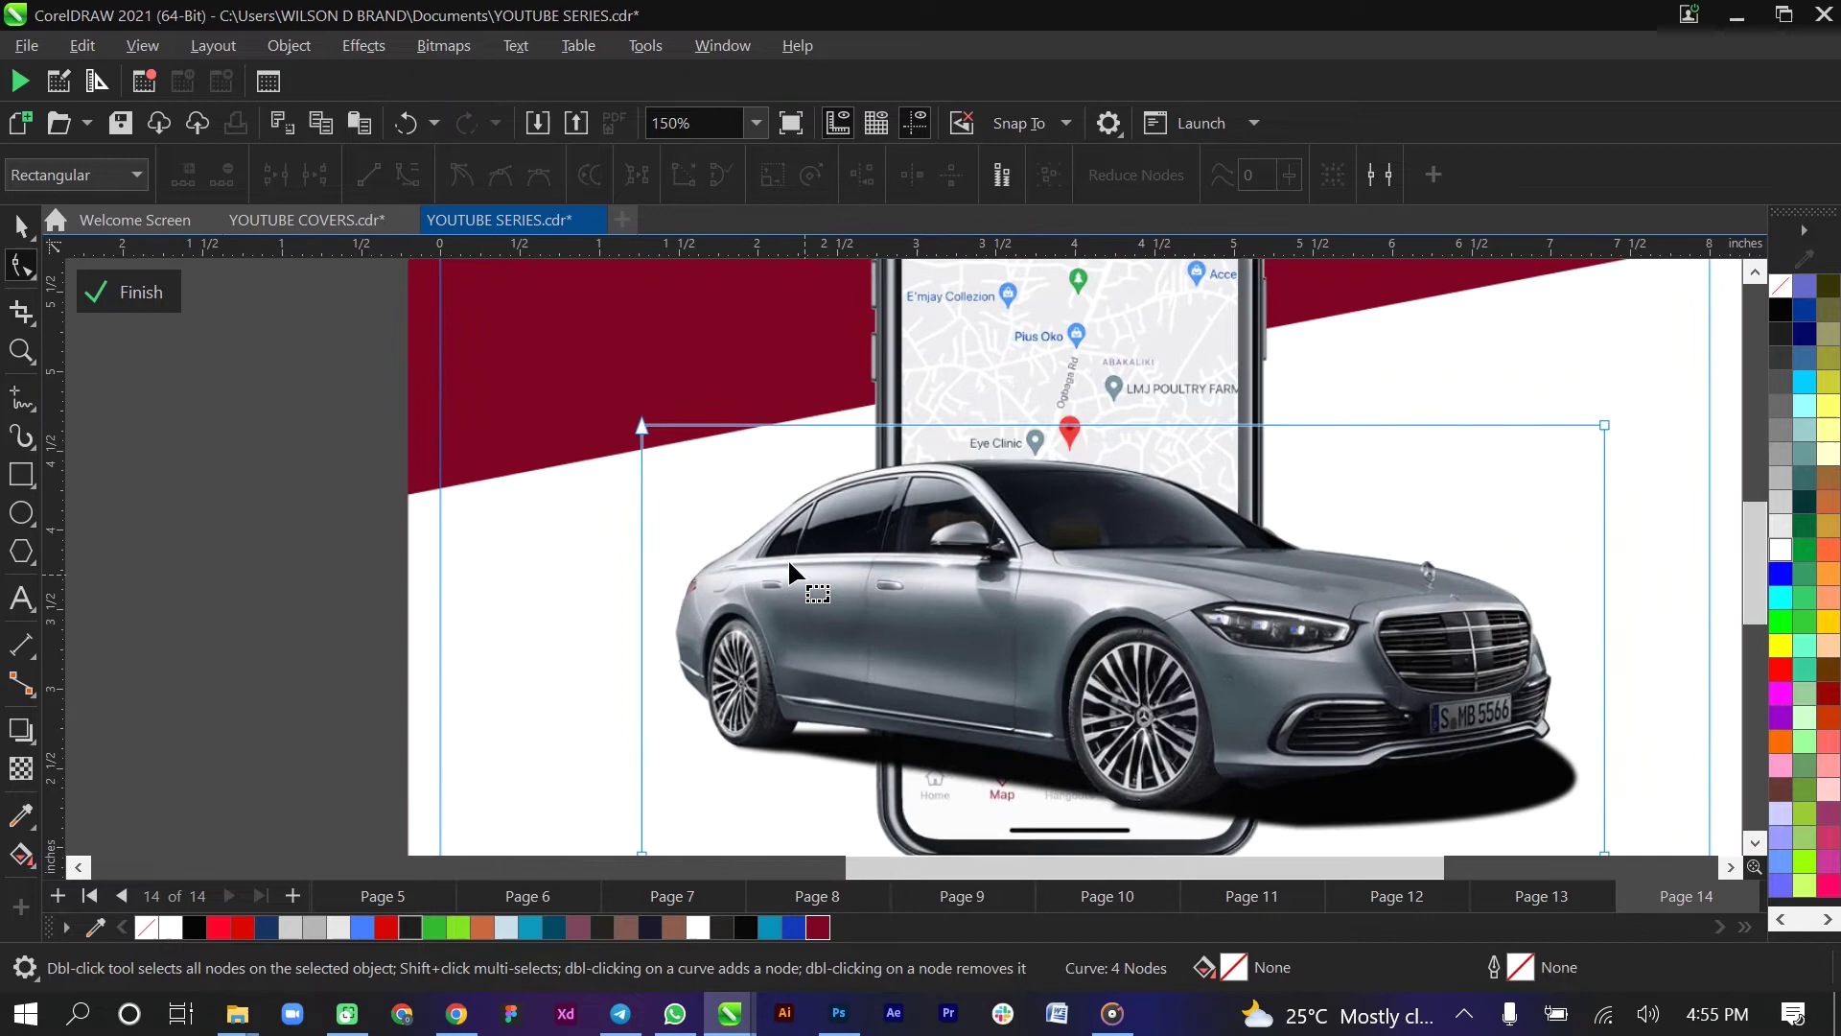
scroll(670, 470, "down", 2)
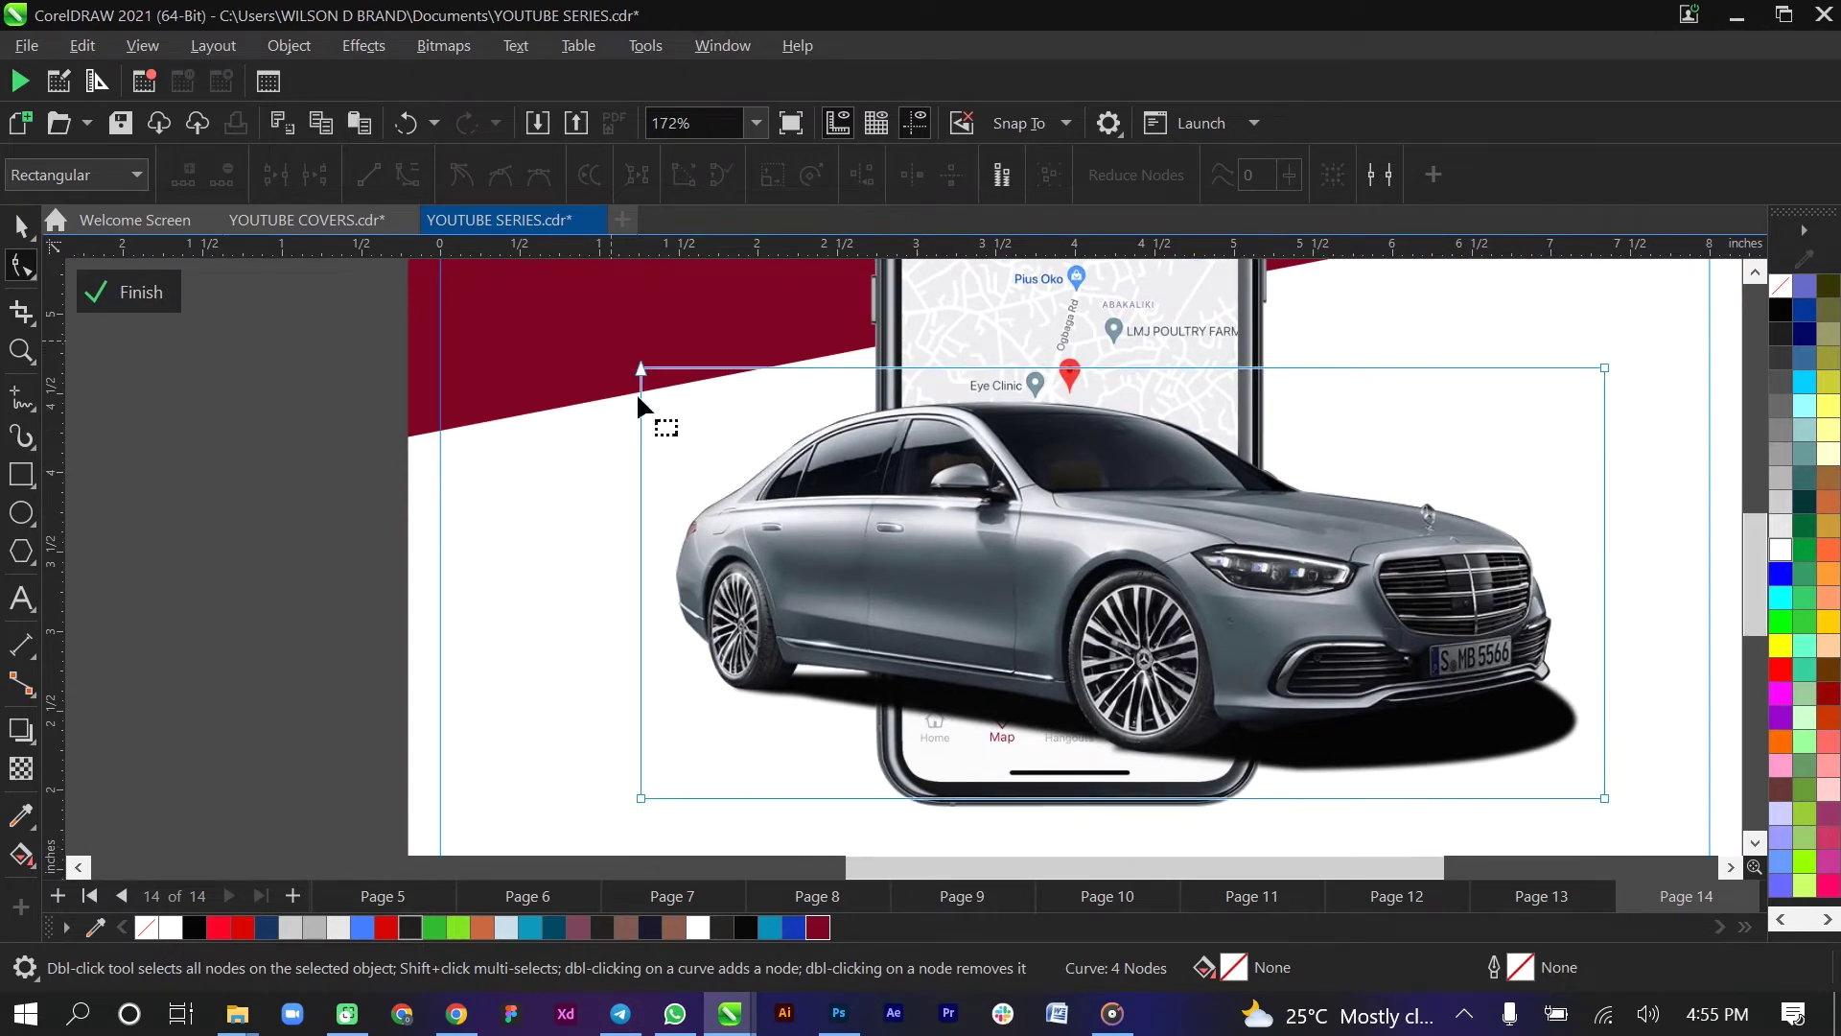
left_click_drag(611, 341, 736, 720)
left_click_drag(750, 813, 748, 815)
key("Right")
key("Right")
key("Right")
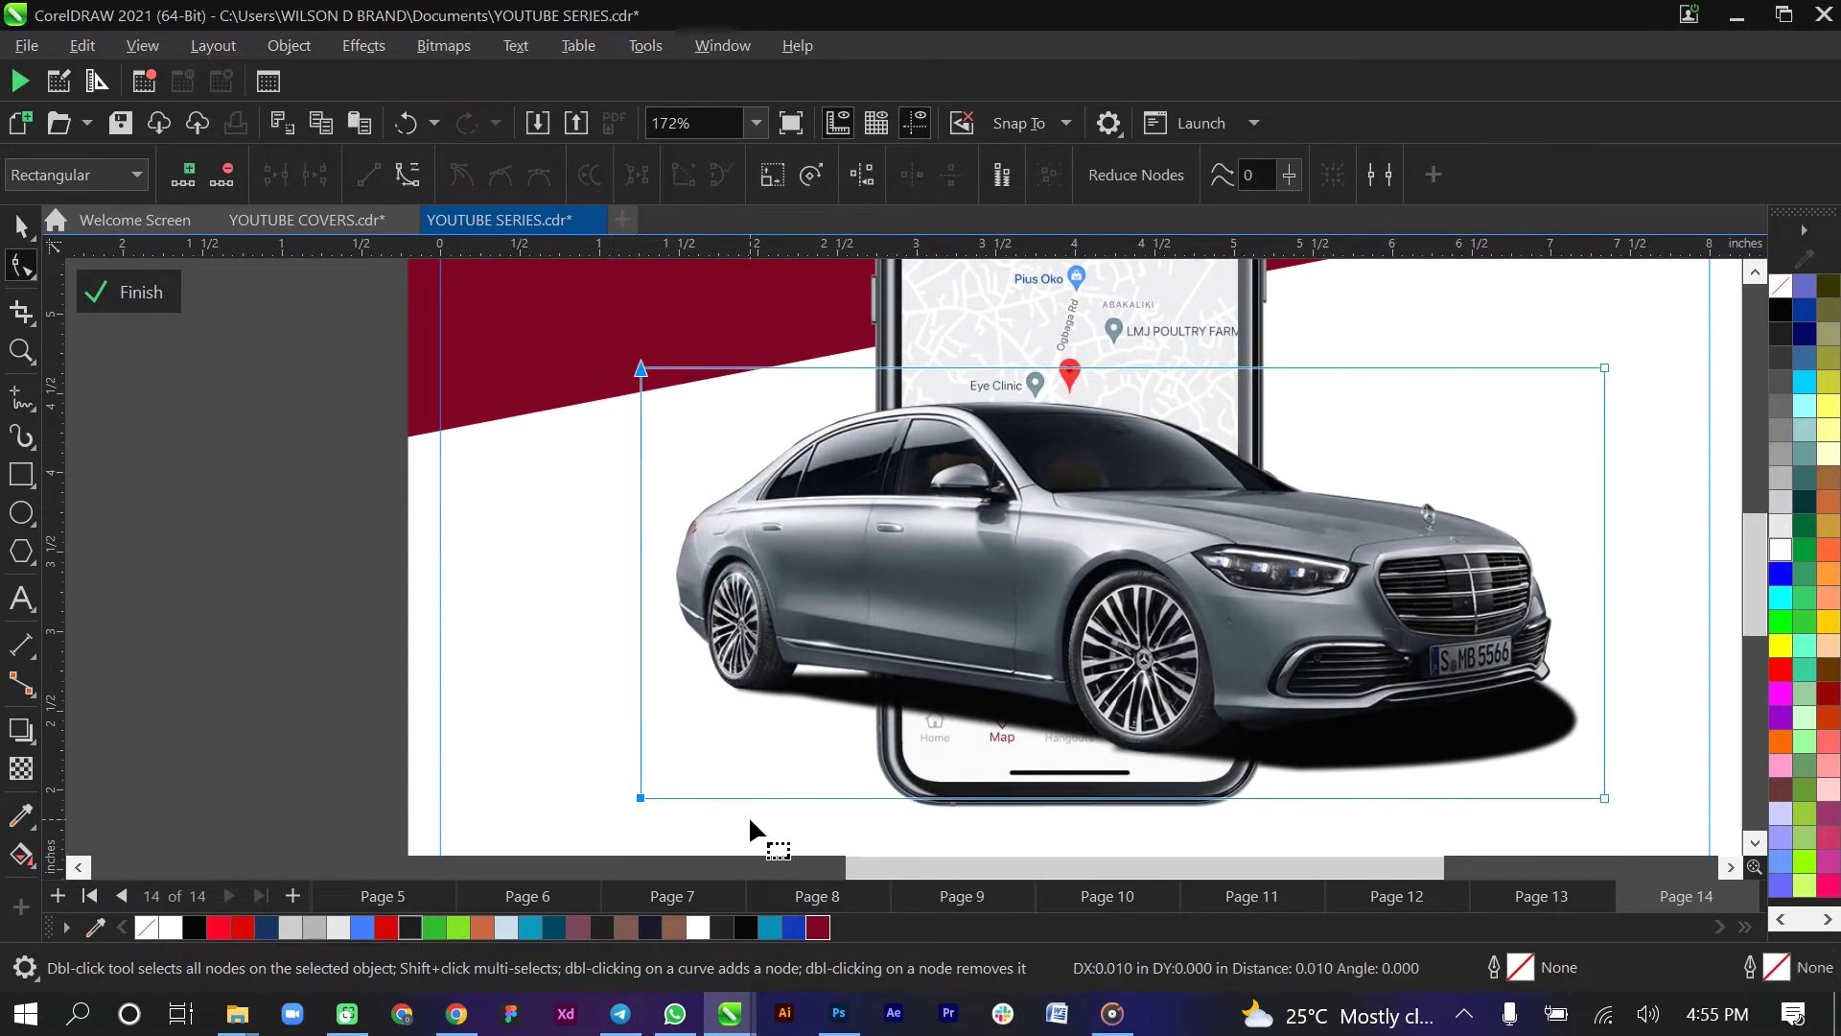
key("Right")
key("Right")
key("Right")
key("Right")
key("Right")
key("Right")
key("Right")
key("Right")
key("Right")
key("Right")
key("Right")
key("Right")
key("Right")
key("Right")
key("Right")
key("Right")
key("Right")
key("Right")
key("Right")
key("Right")
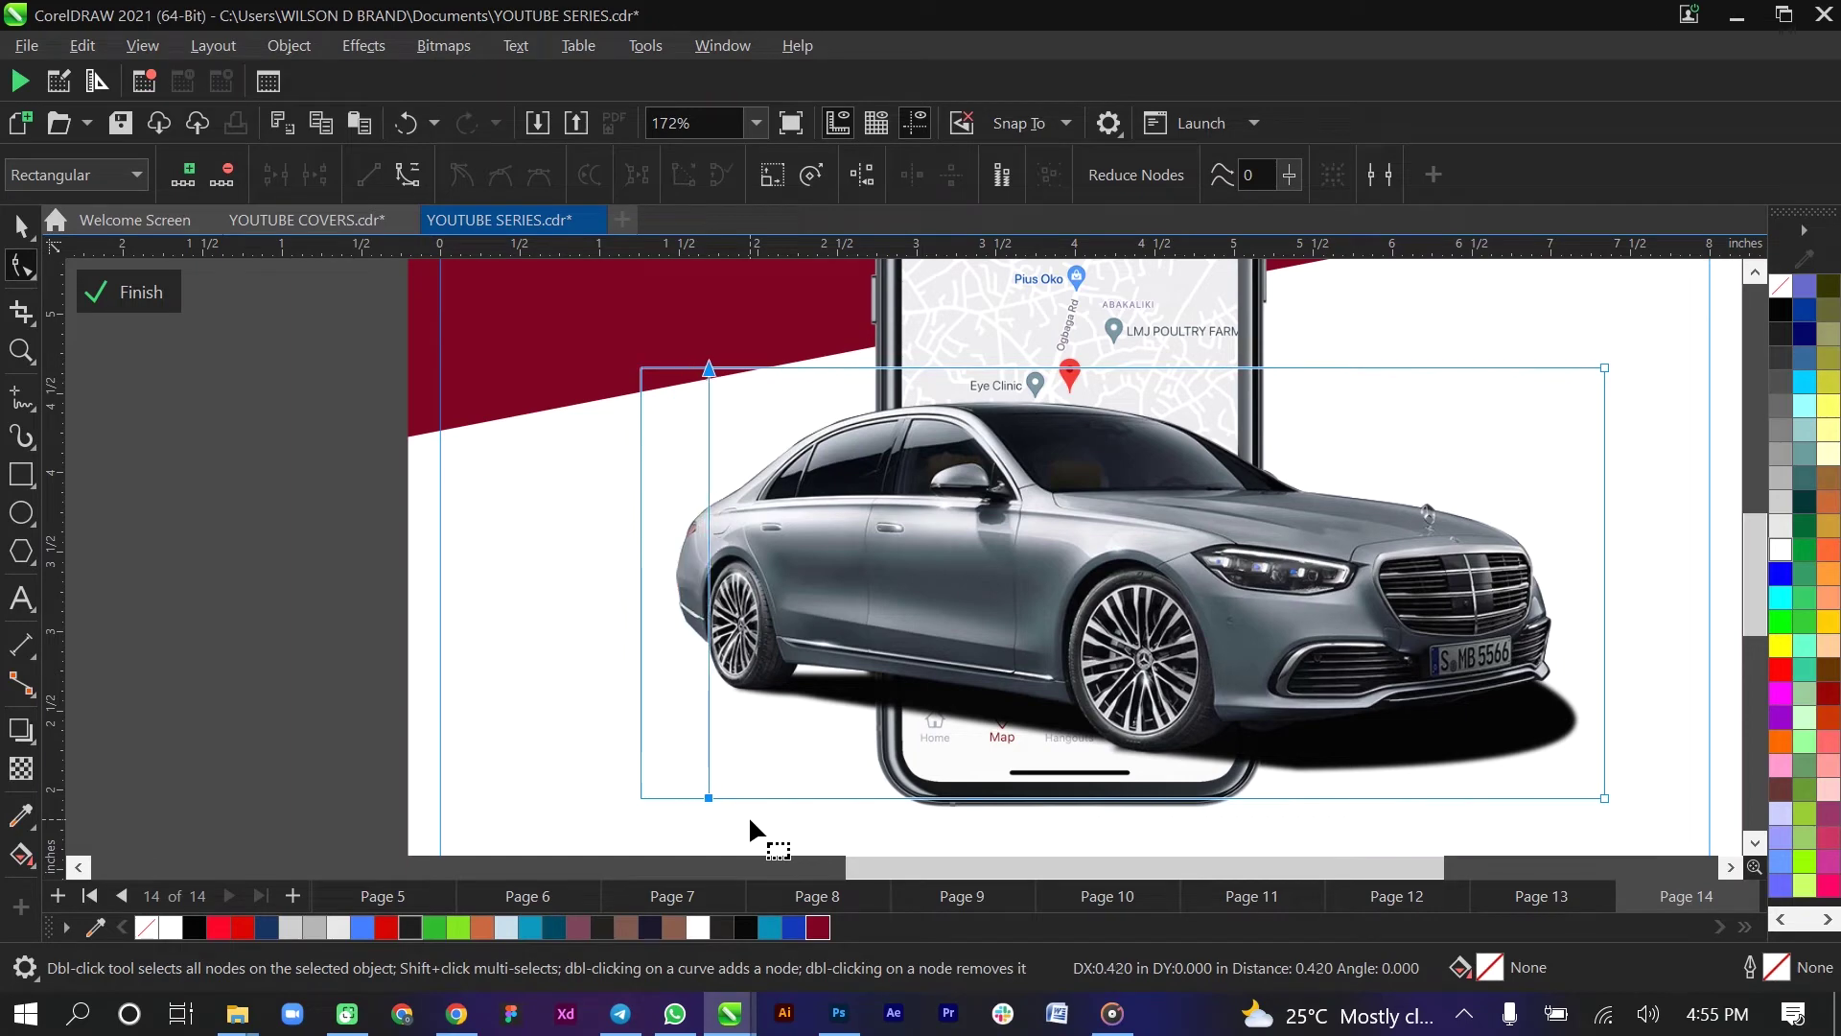
key("Right")
key("Right")
key("Right")
key("Right")
key("Right")
key("Right")
key("Right")
key("Right")
key("Right")
key("Right")
key("Right")
key("Right")
key("Right")
key("Right")
key("Right")
key("Right")
key("Right")
key("Right")
key("Right")
key("Right")
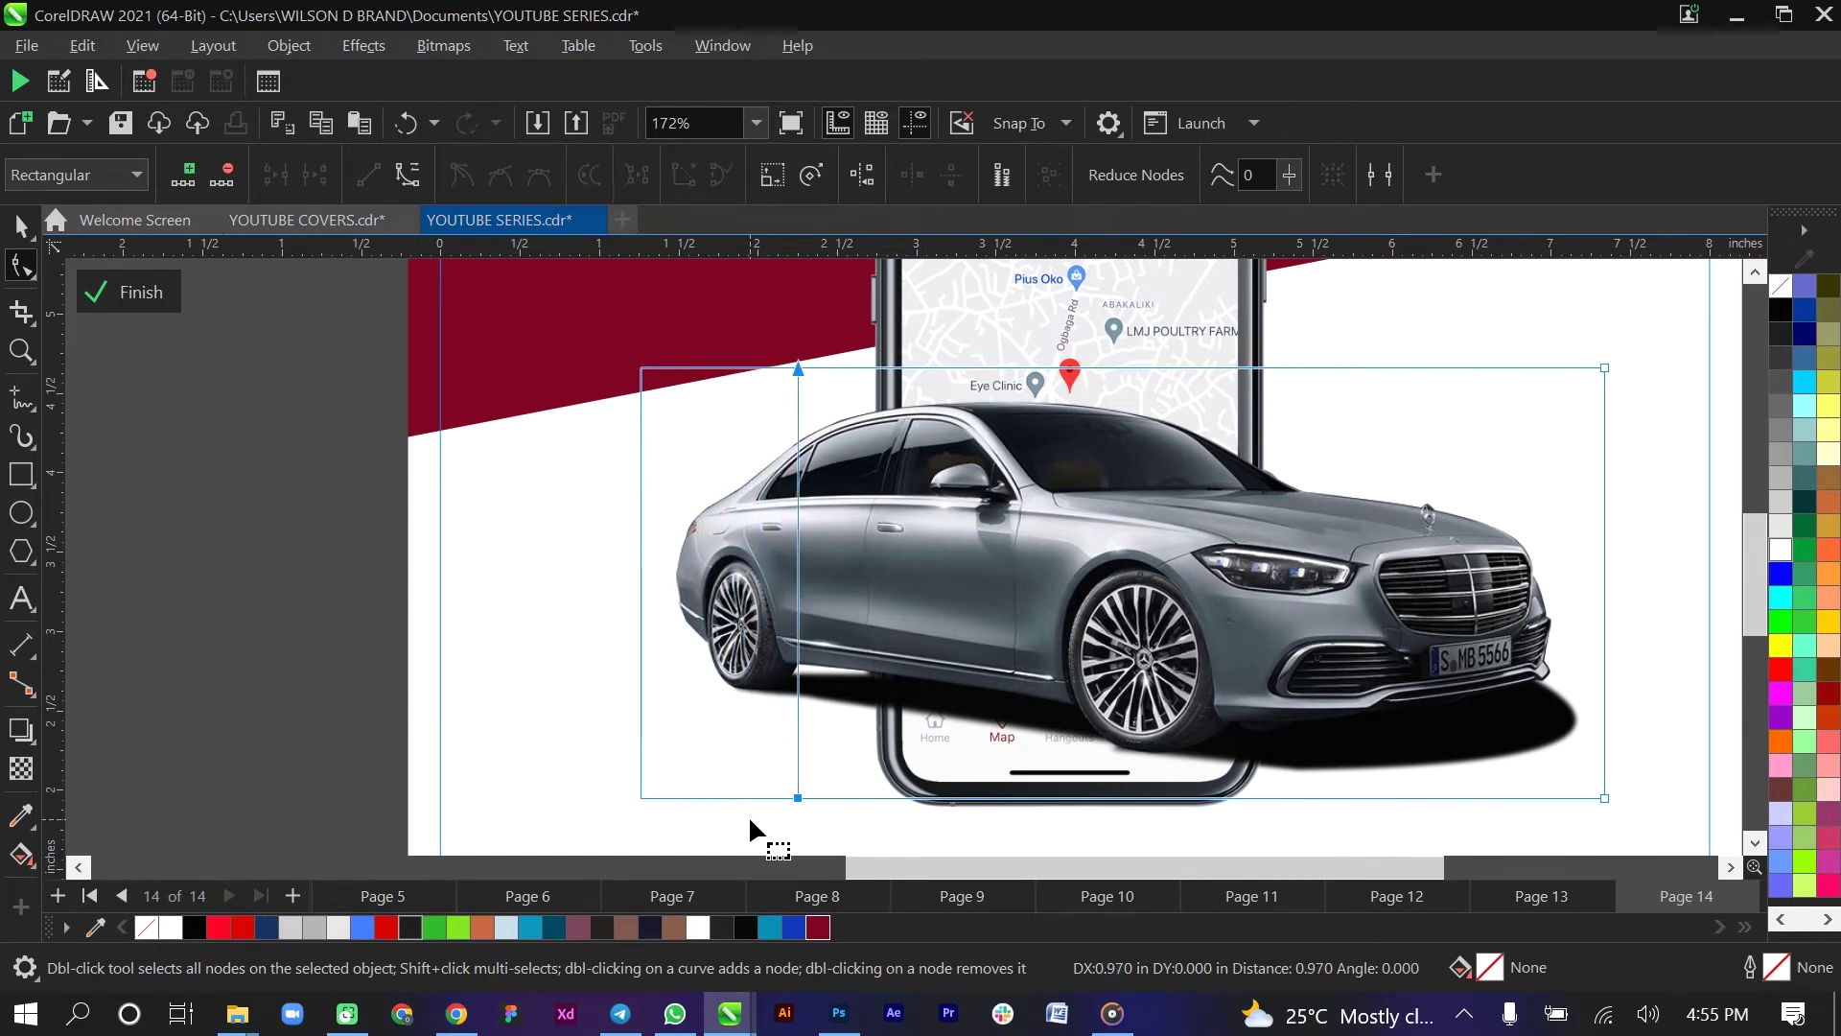
key("Right")
key("Right")
key("Right")
key("Right")
key("Right")
key("Right")
key("Right")
key("Right")
key("Right")
key("Right")
key("Right")
key("Right")
key("Right")
key("Right")
key("Right")
key("Right")
key("Right")
key("Right")
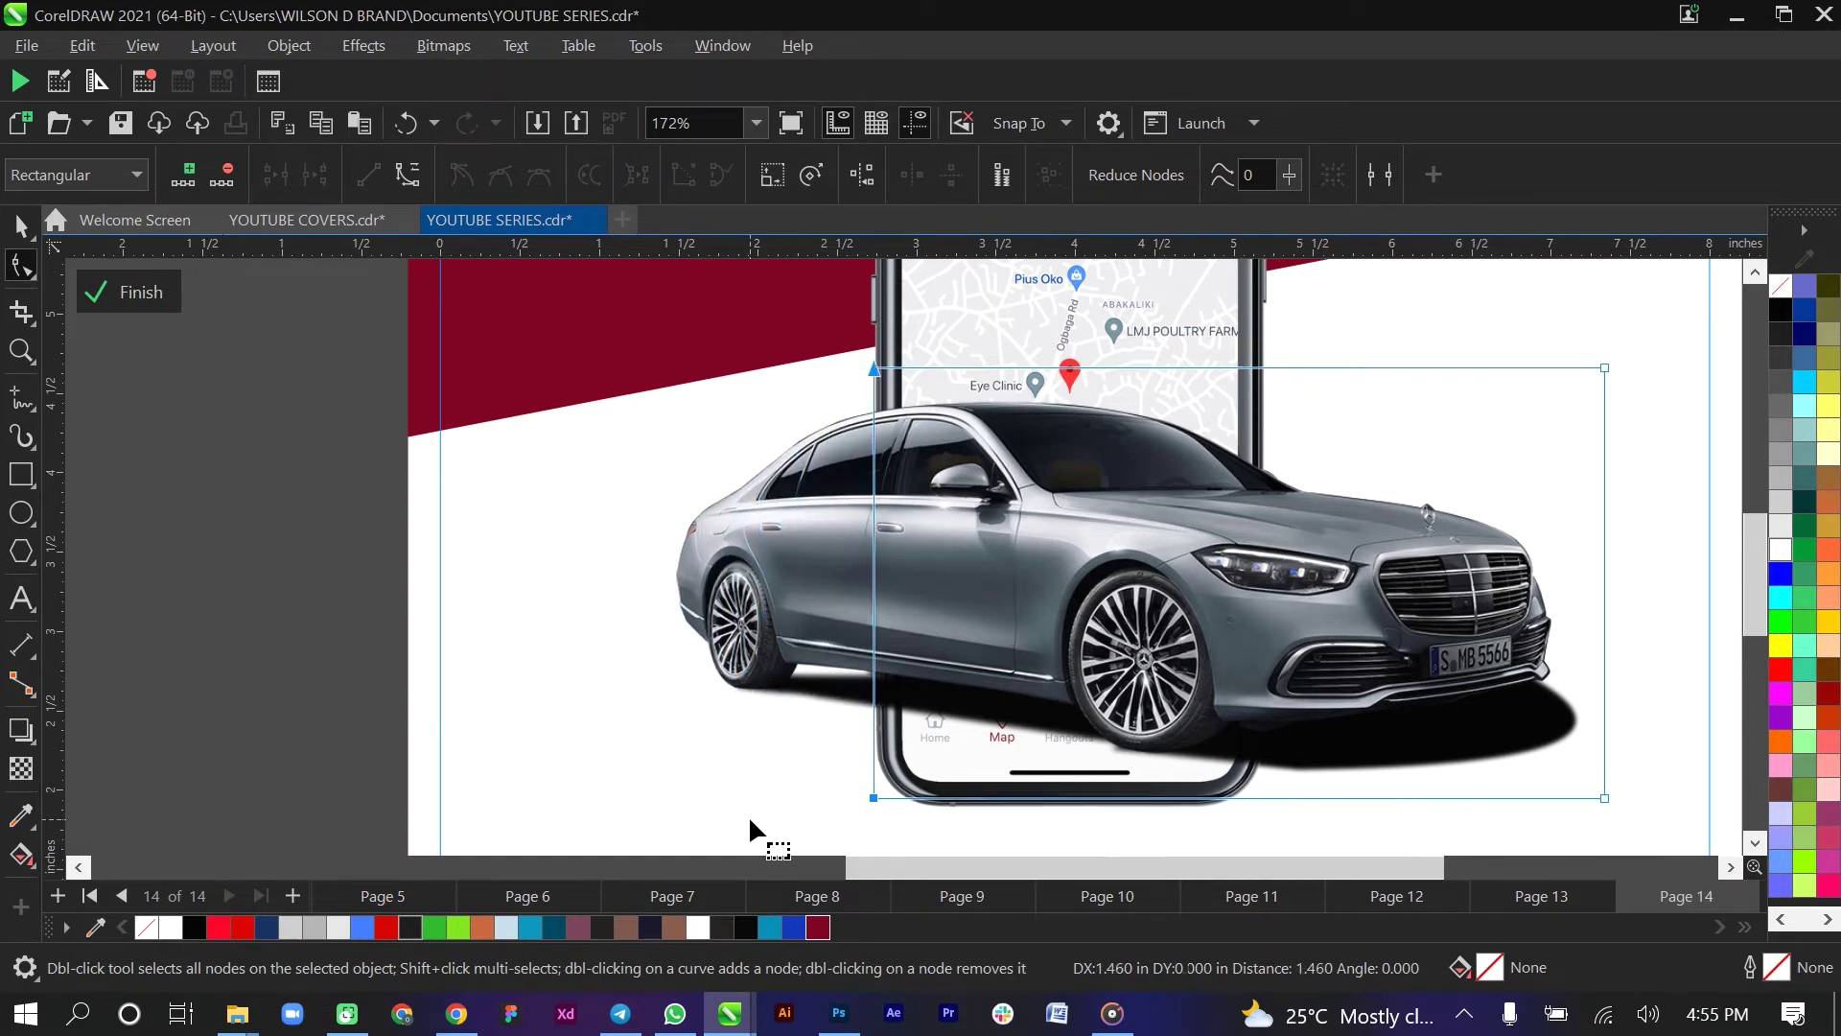
key("Right")
key("Right")
key("Right")
key("Right")
key("Right")
key("Right")
key("Right")
key("Right")
key("Right")
key("Right")
key("Right")
key("Right")
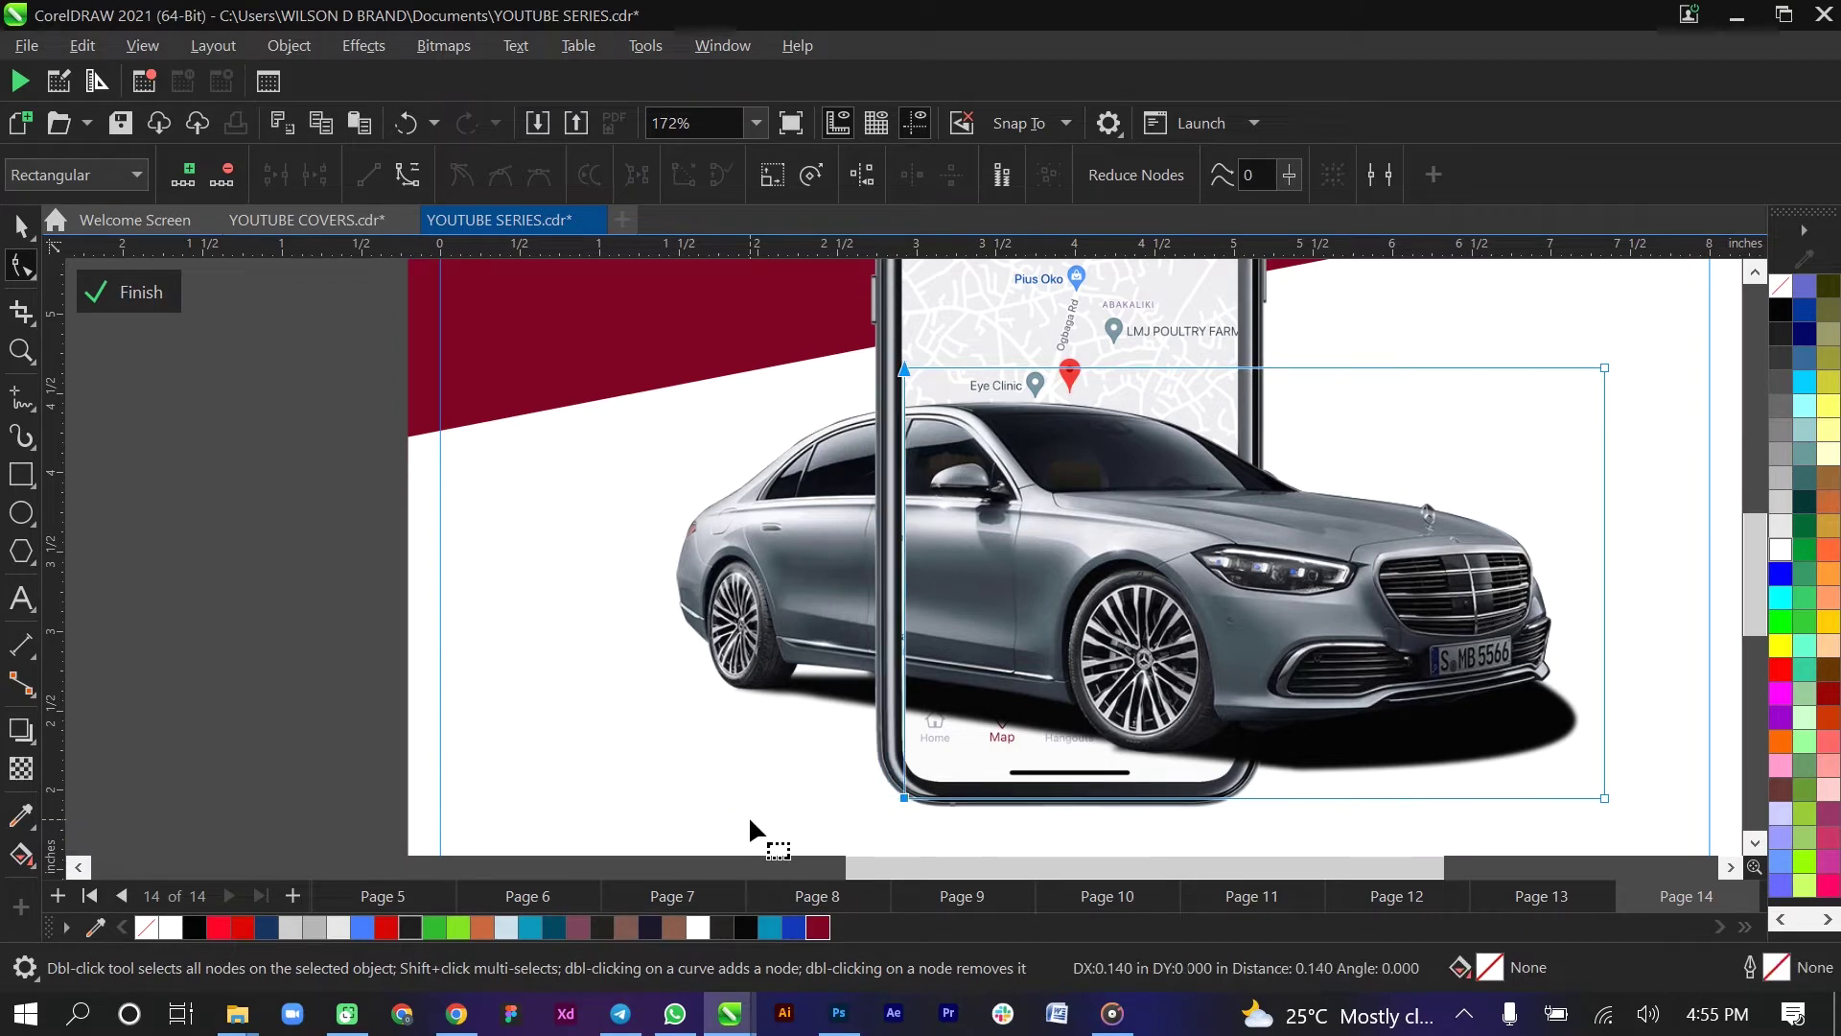
key("Left")
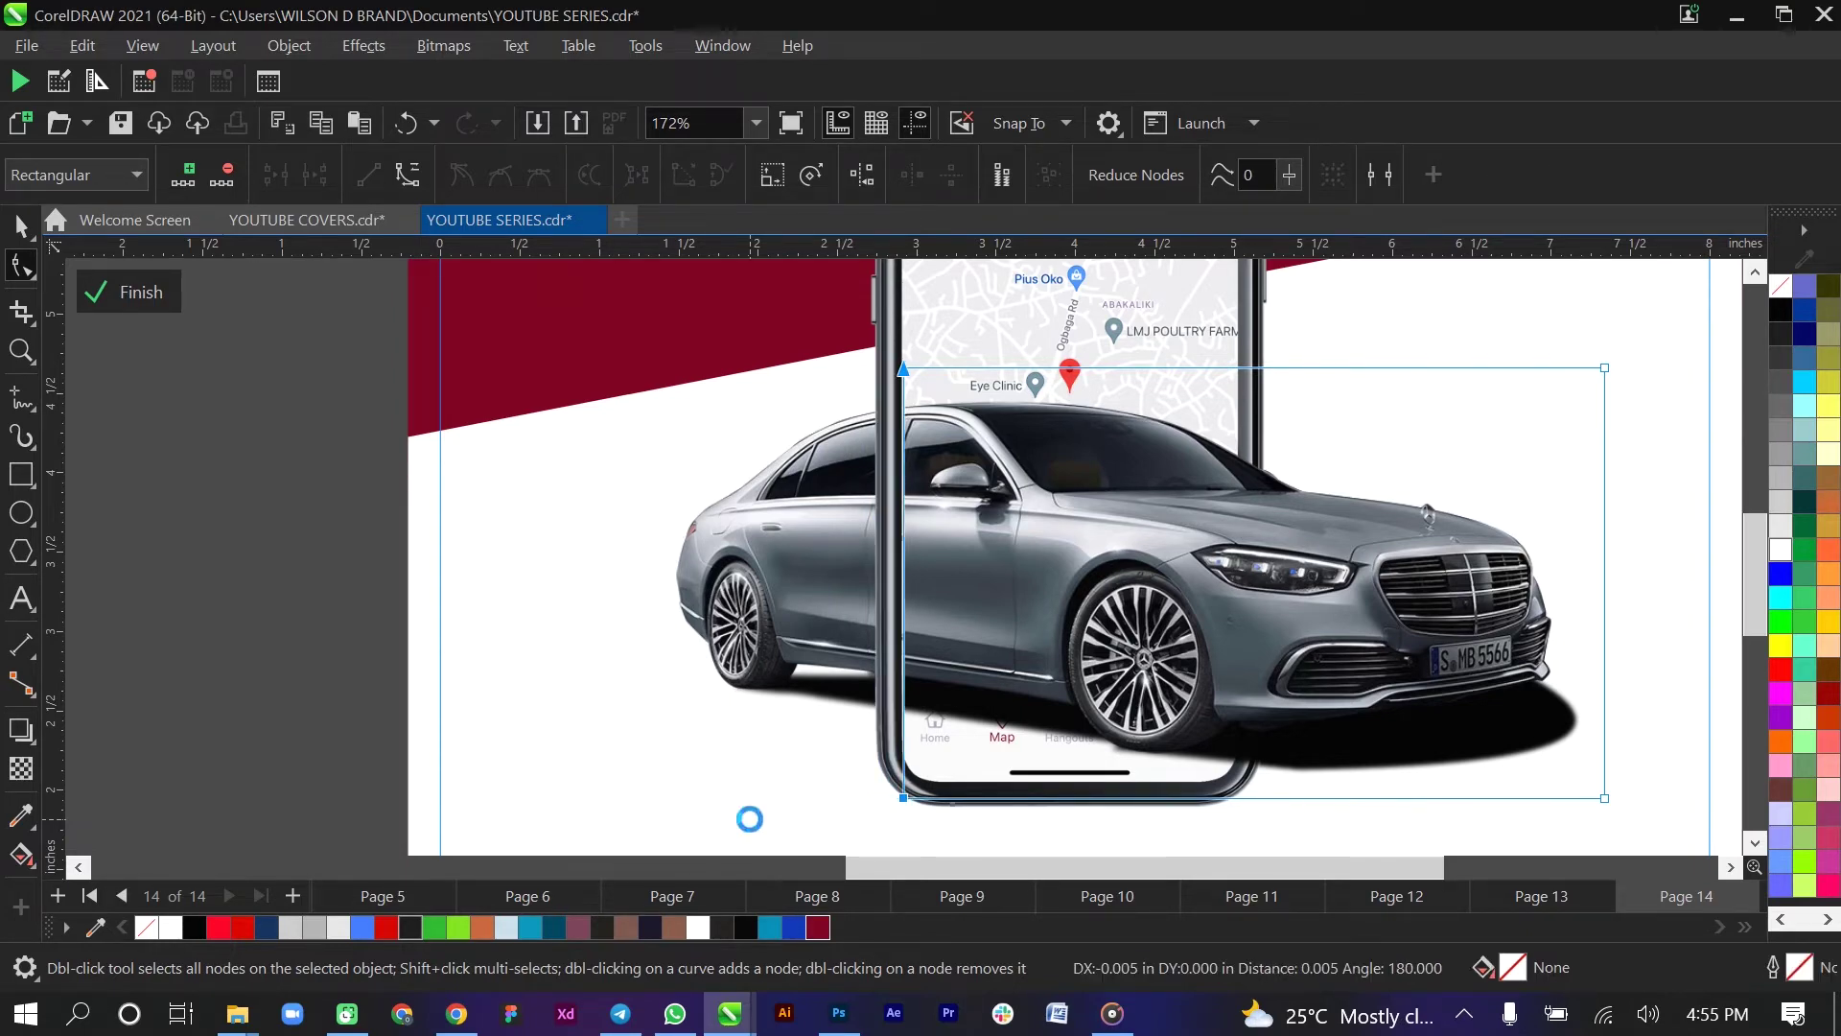
- Finish editing the car's clip outline and deselect the artwork to check the burst effect
key("space")
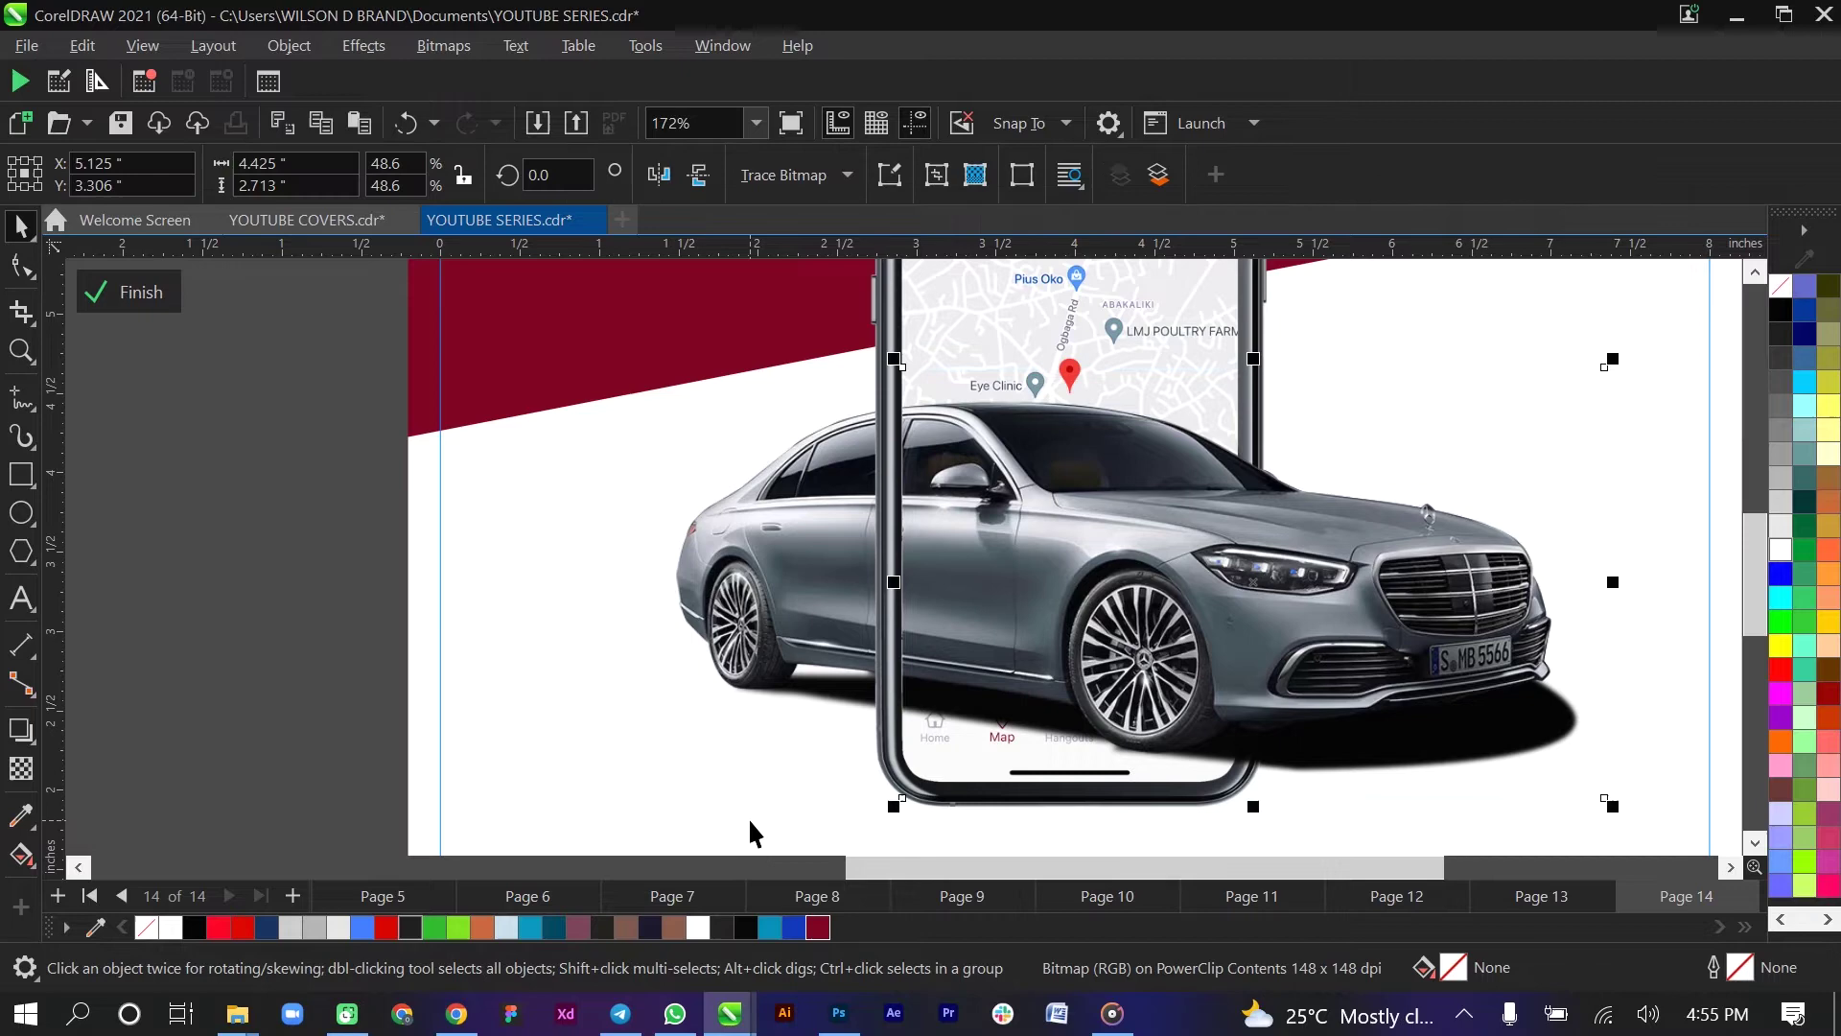
key("space")
left_click_drag(871, 355, 932, 817)
key("space")
scroll(966, 634, "down", 5)
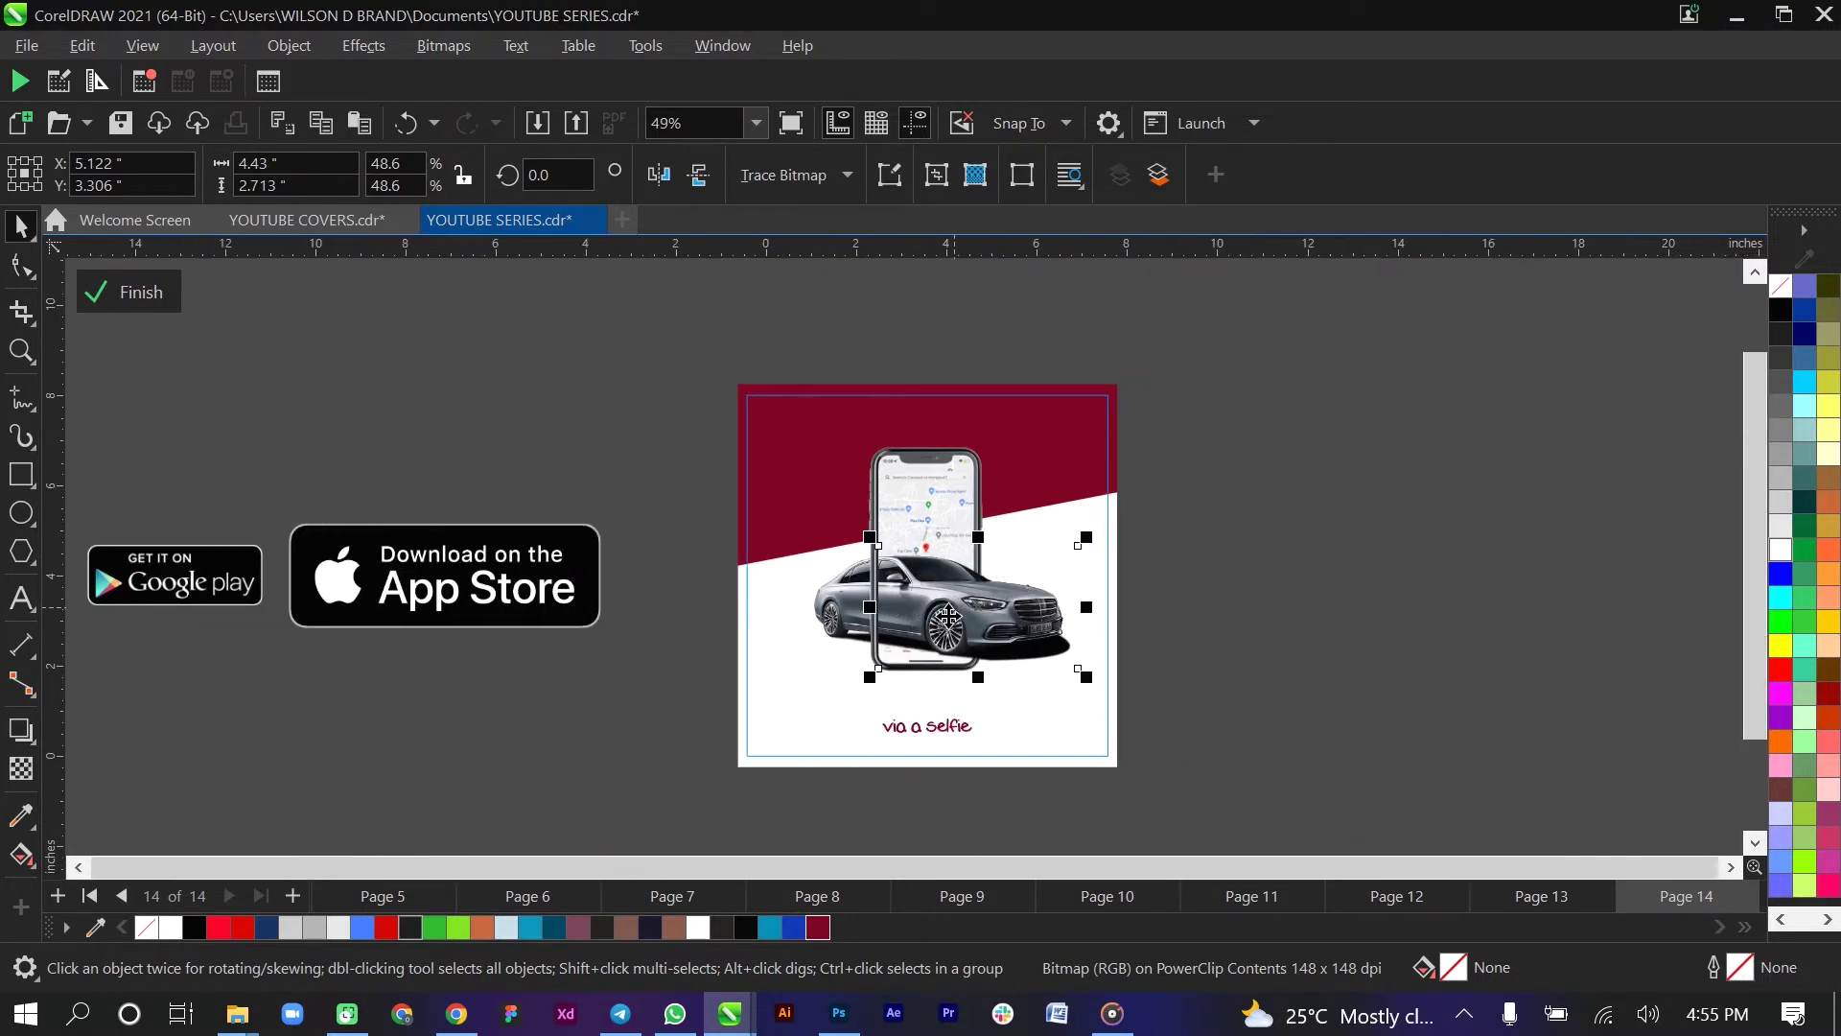
scroll(964, 614, "up", 2)
scroll(981, 625, "up", 1)
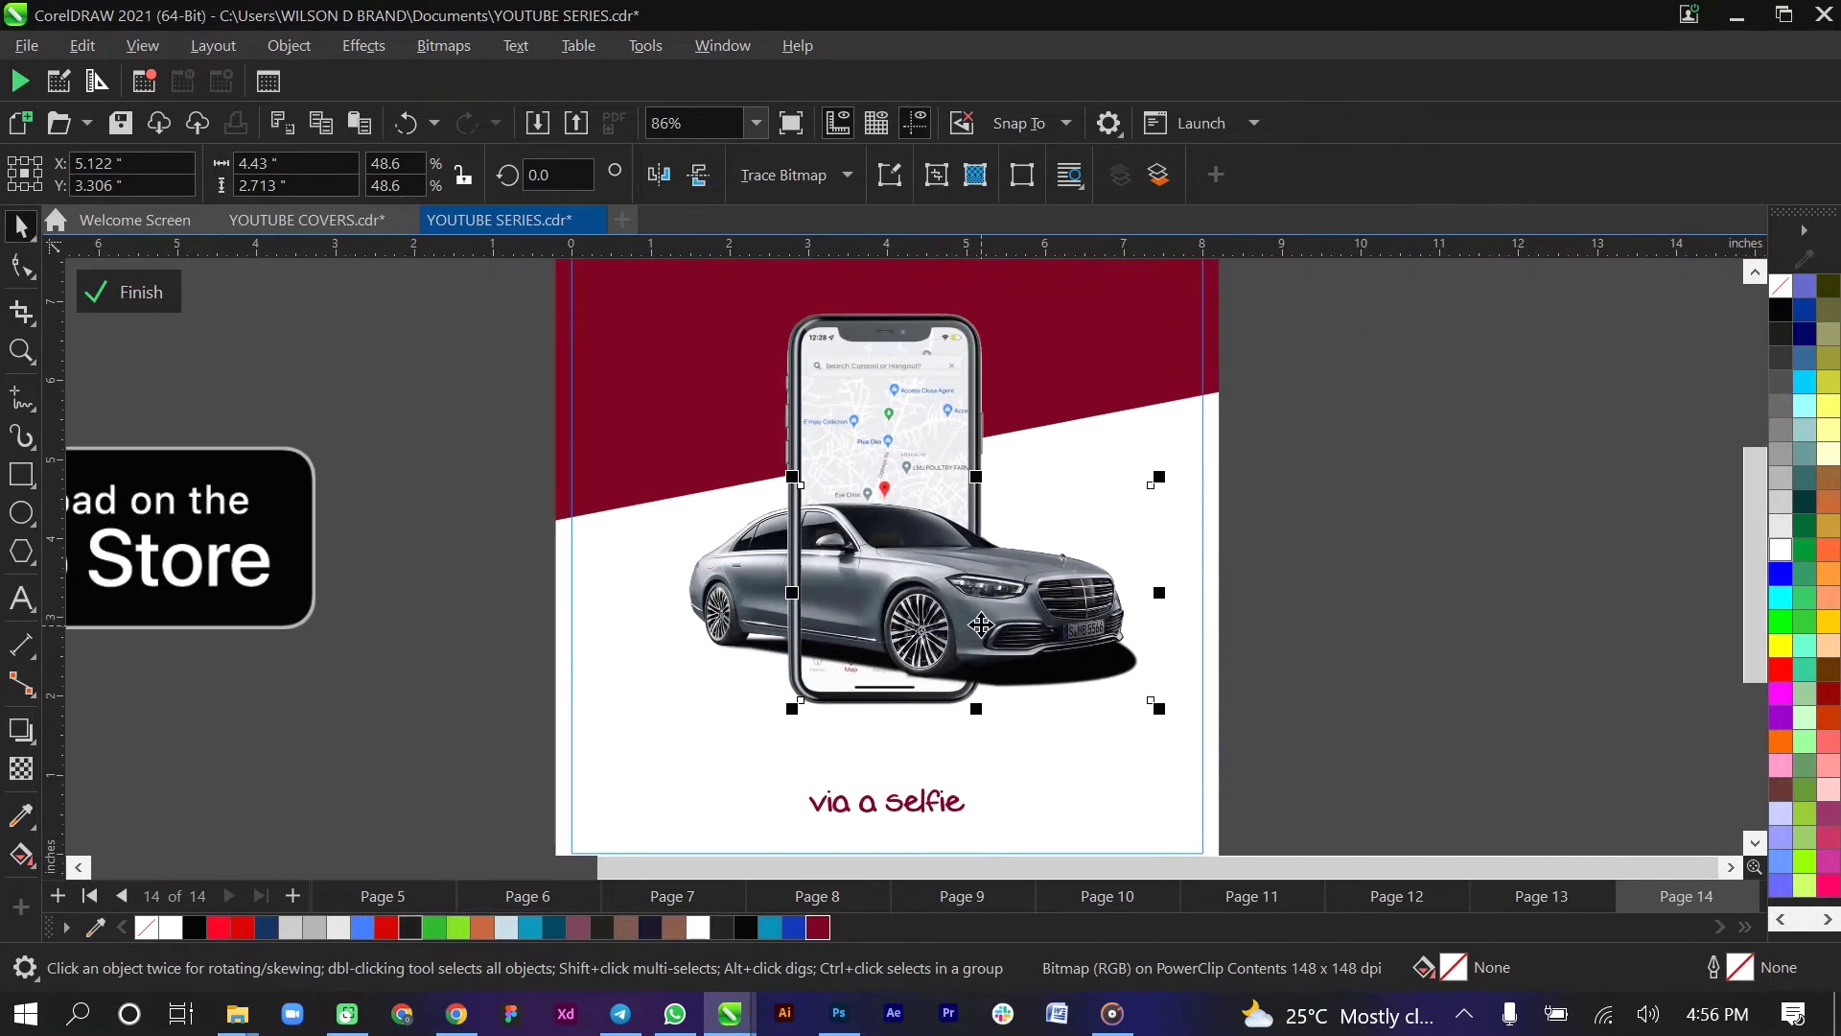
left_click(1259, 576)
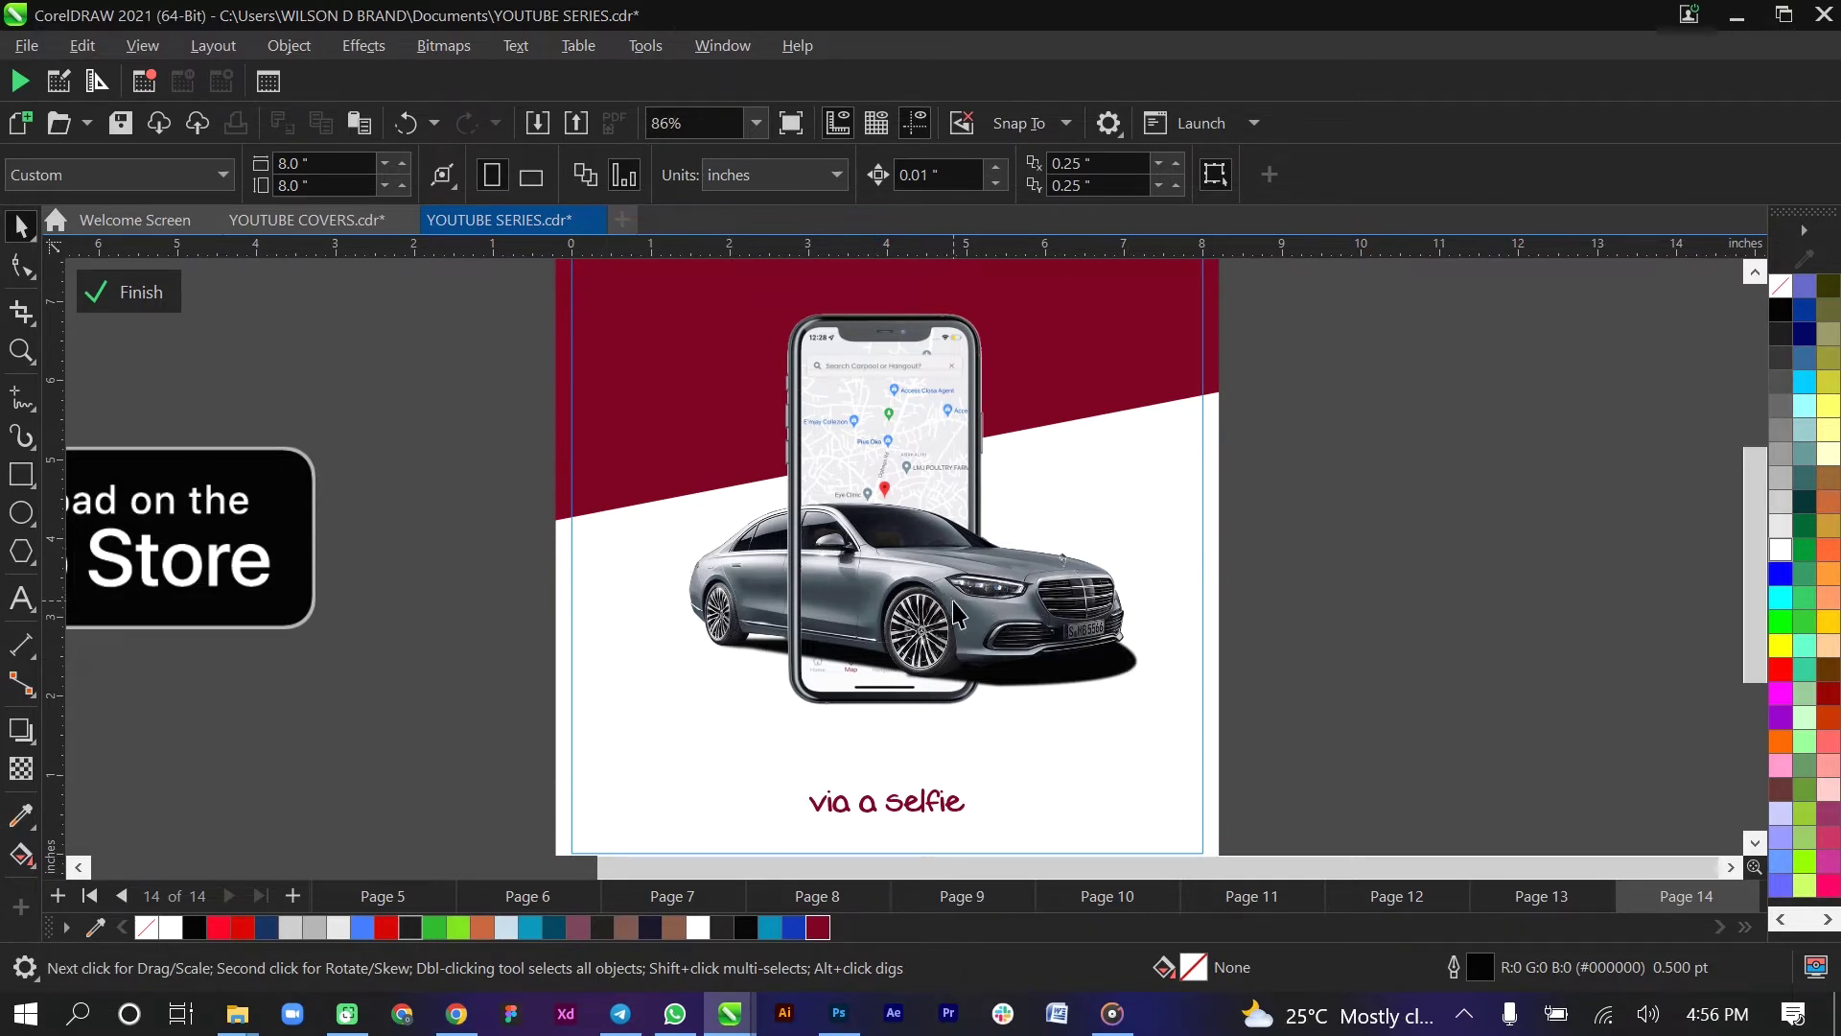
scroll(956, 613, "down", 1)
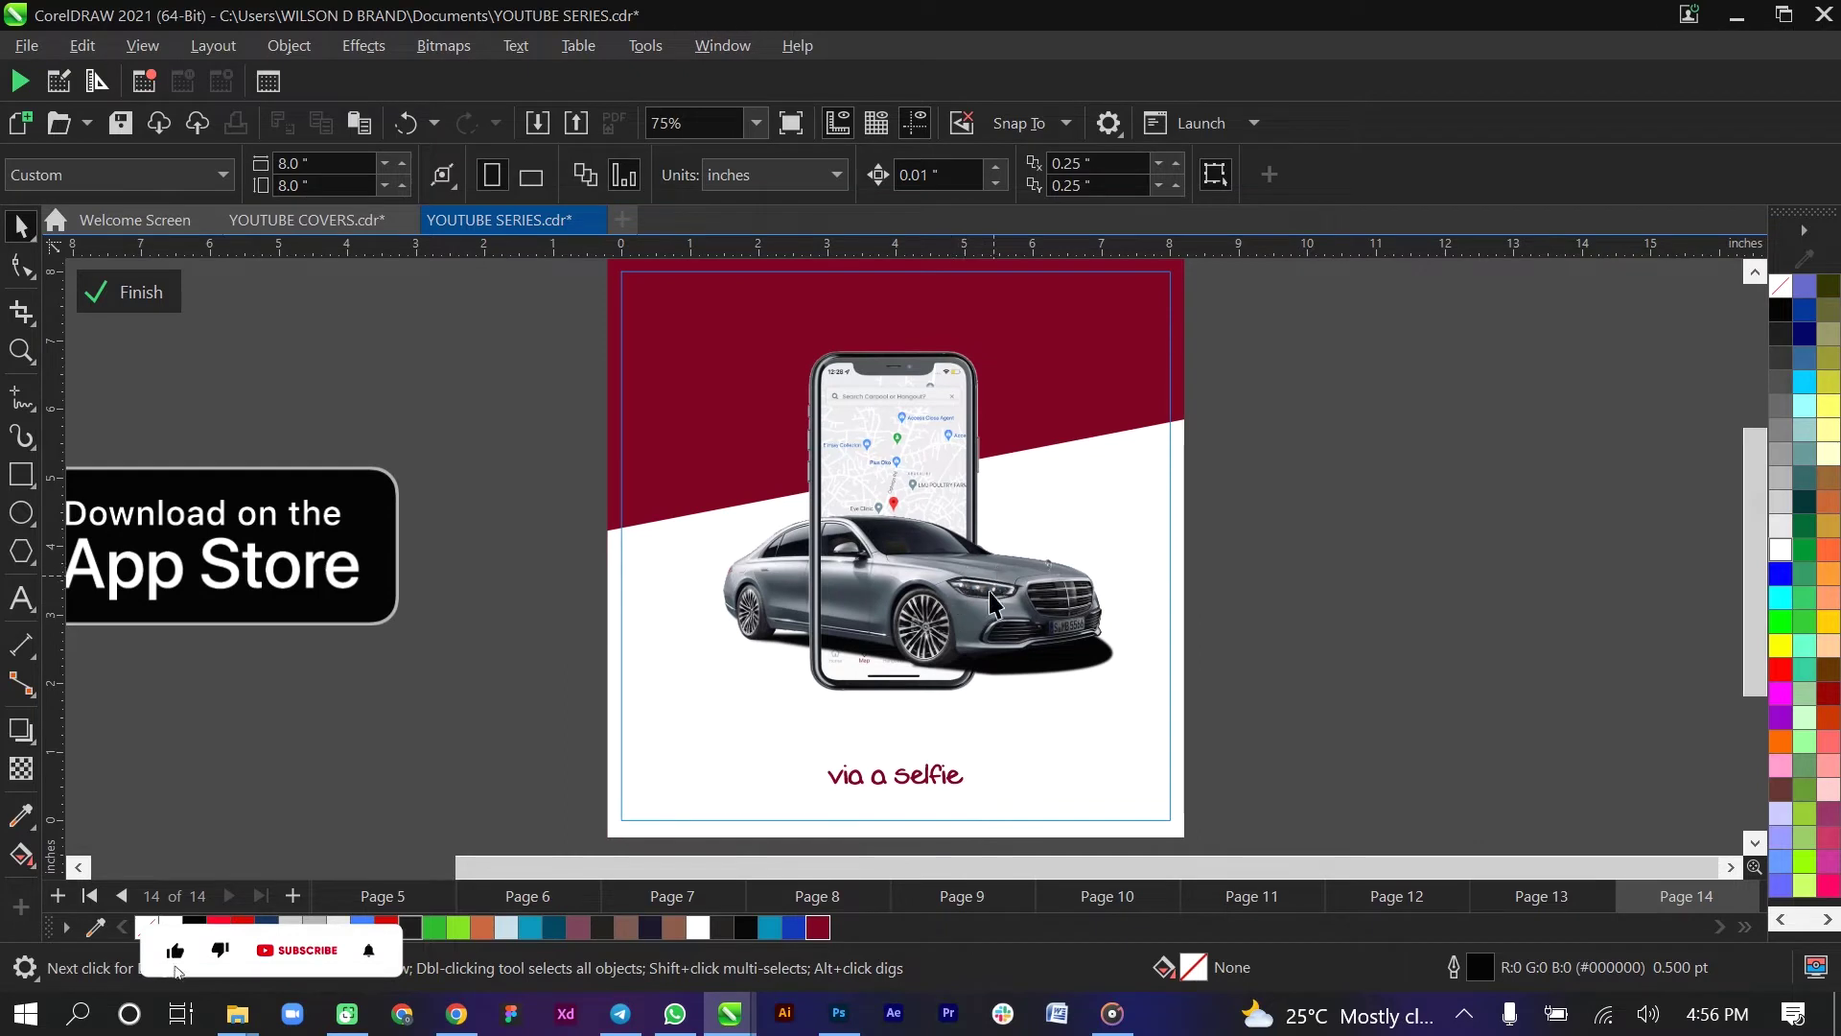
- Retype the 'via a selfie' text as 'Connecting you to safer rides', fixing typos along the way
left_click(925, 781)
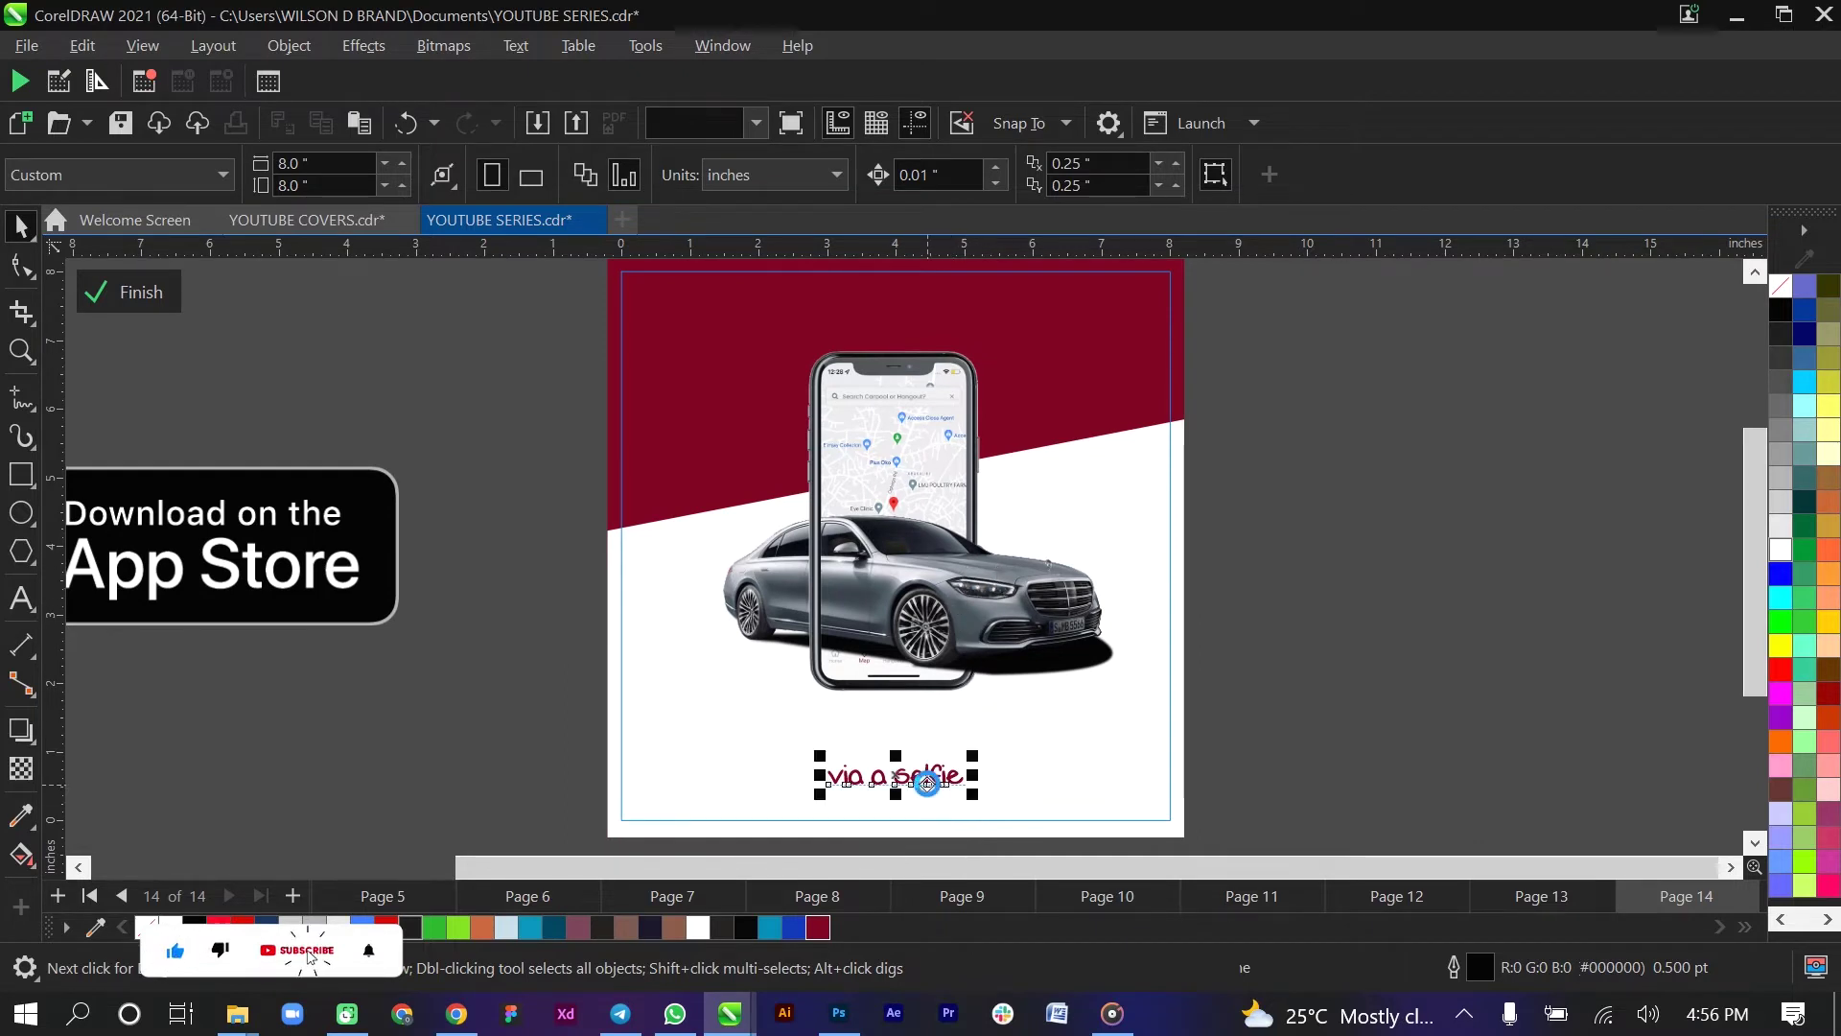
double_click(927, 783)
type("Cone")
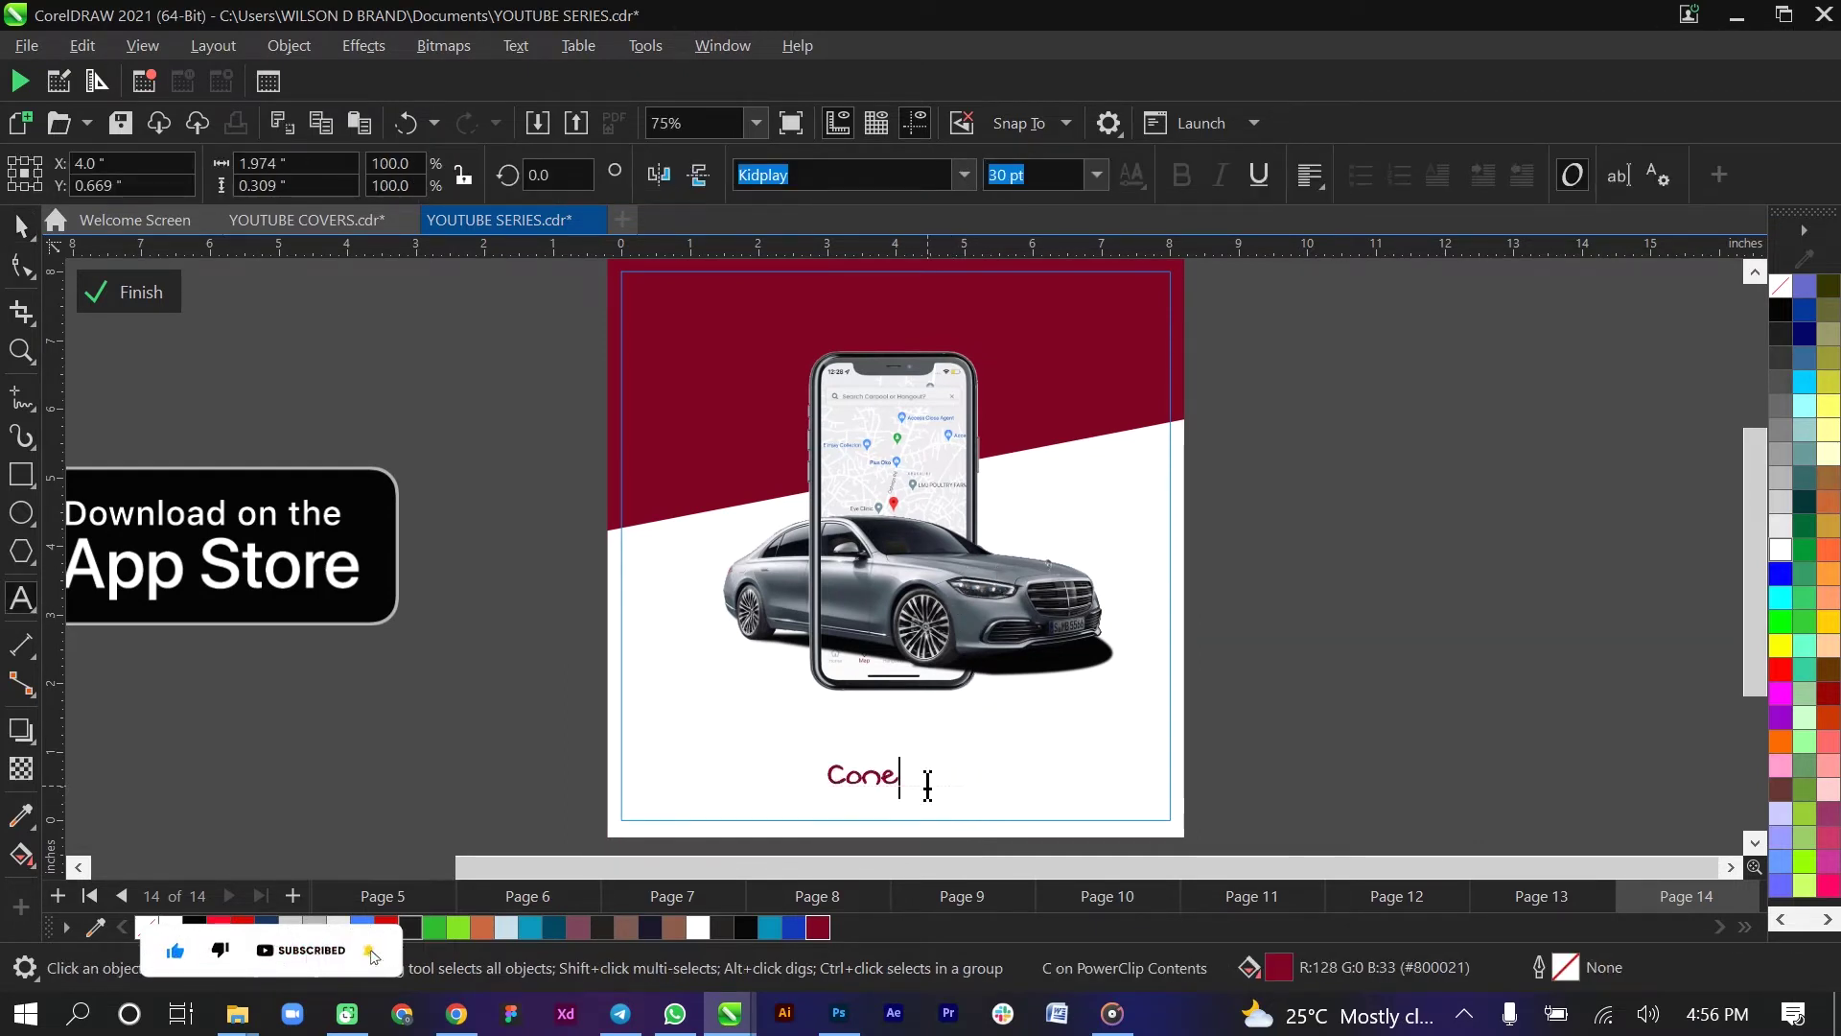
type("c")
key("BackSpace")
key("BackSpace")
type("necting you")
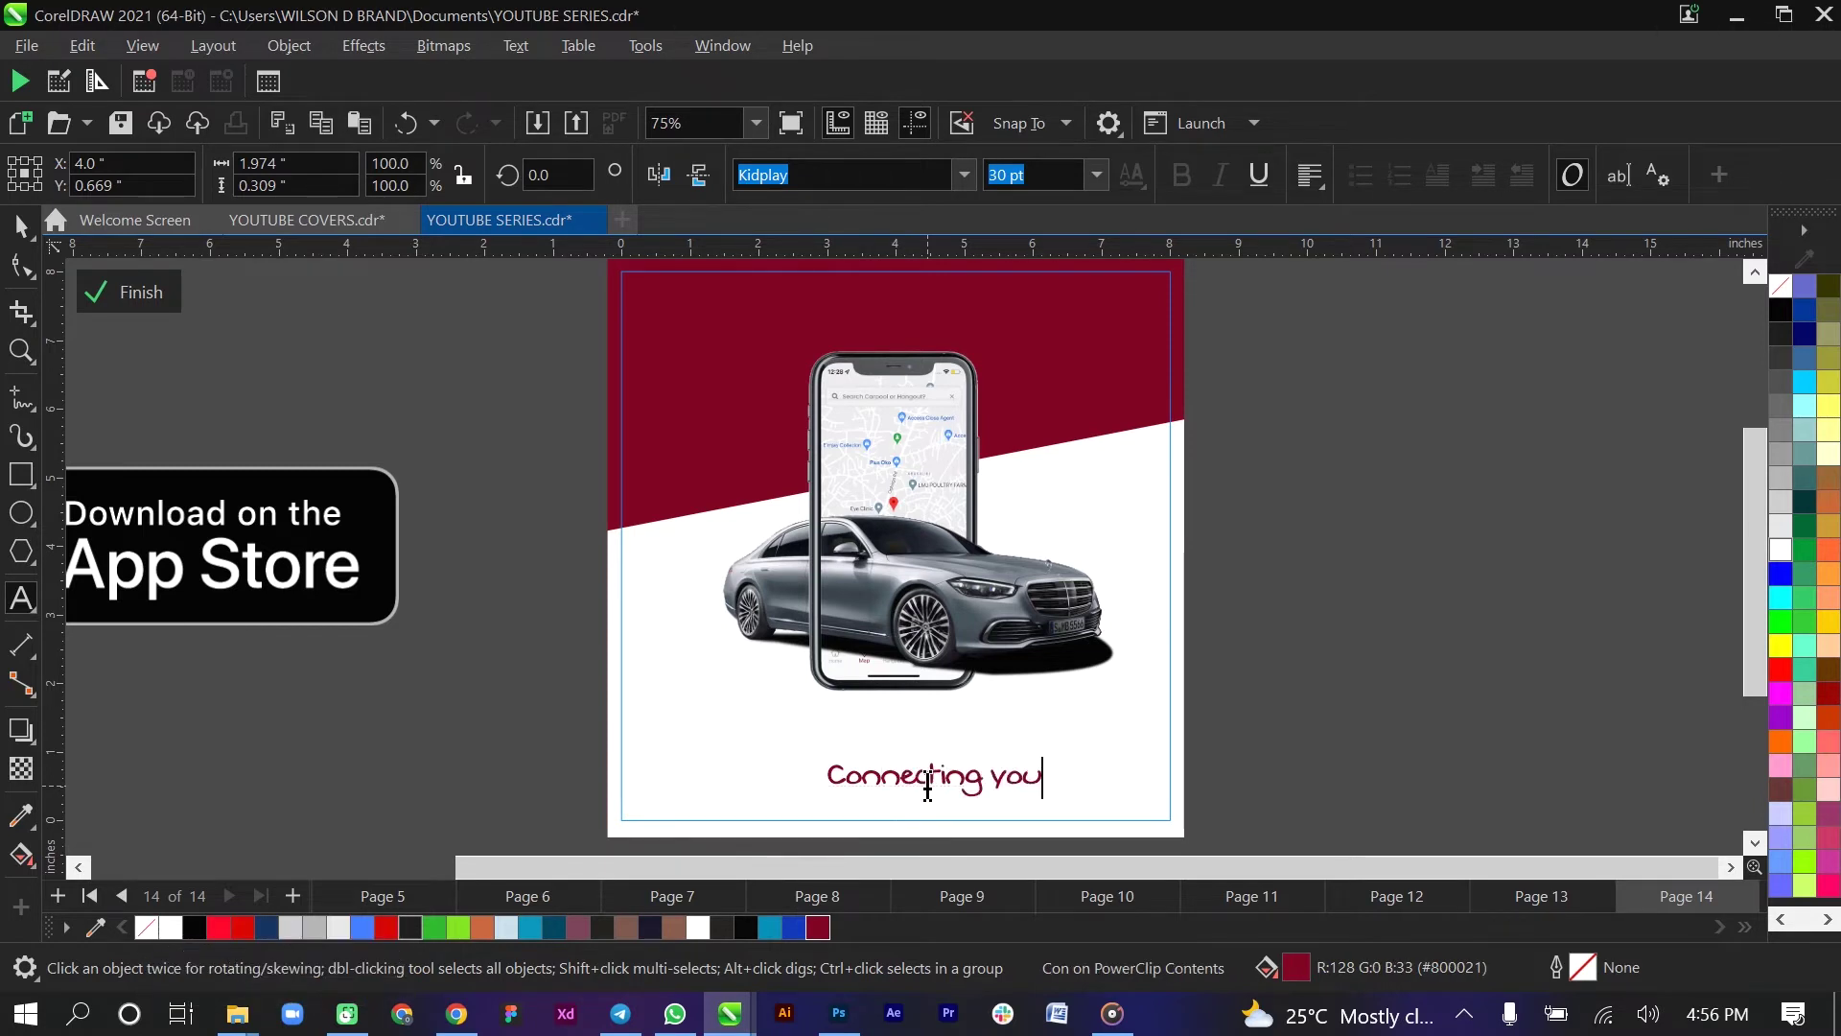
type(" to")
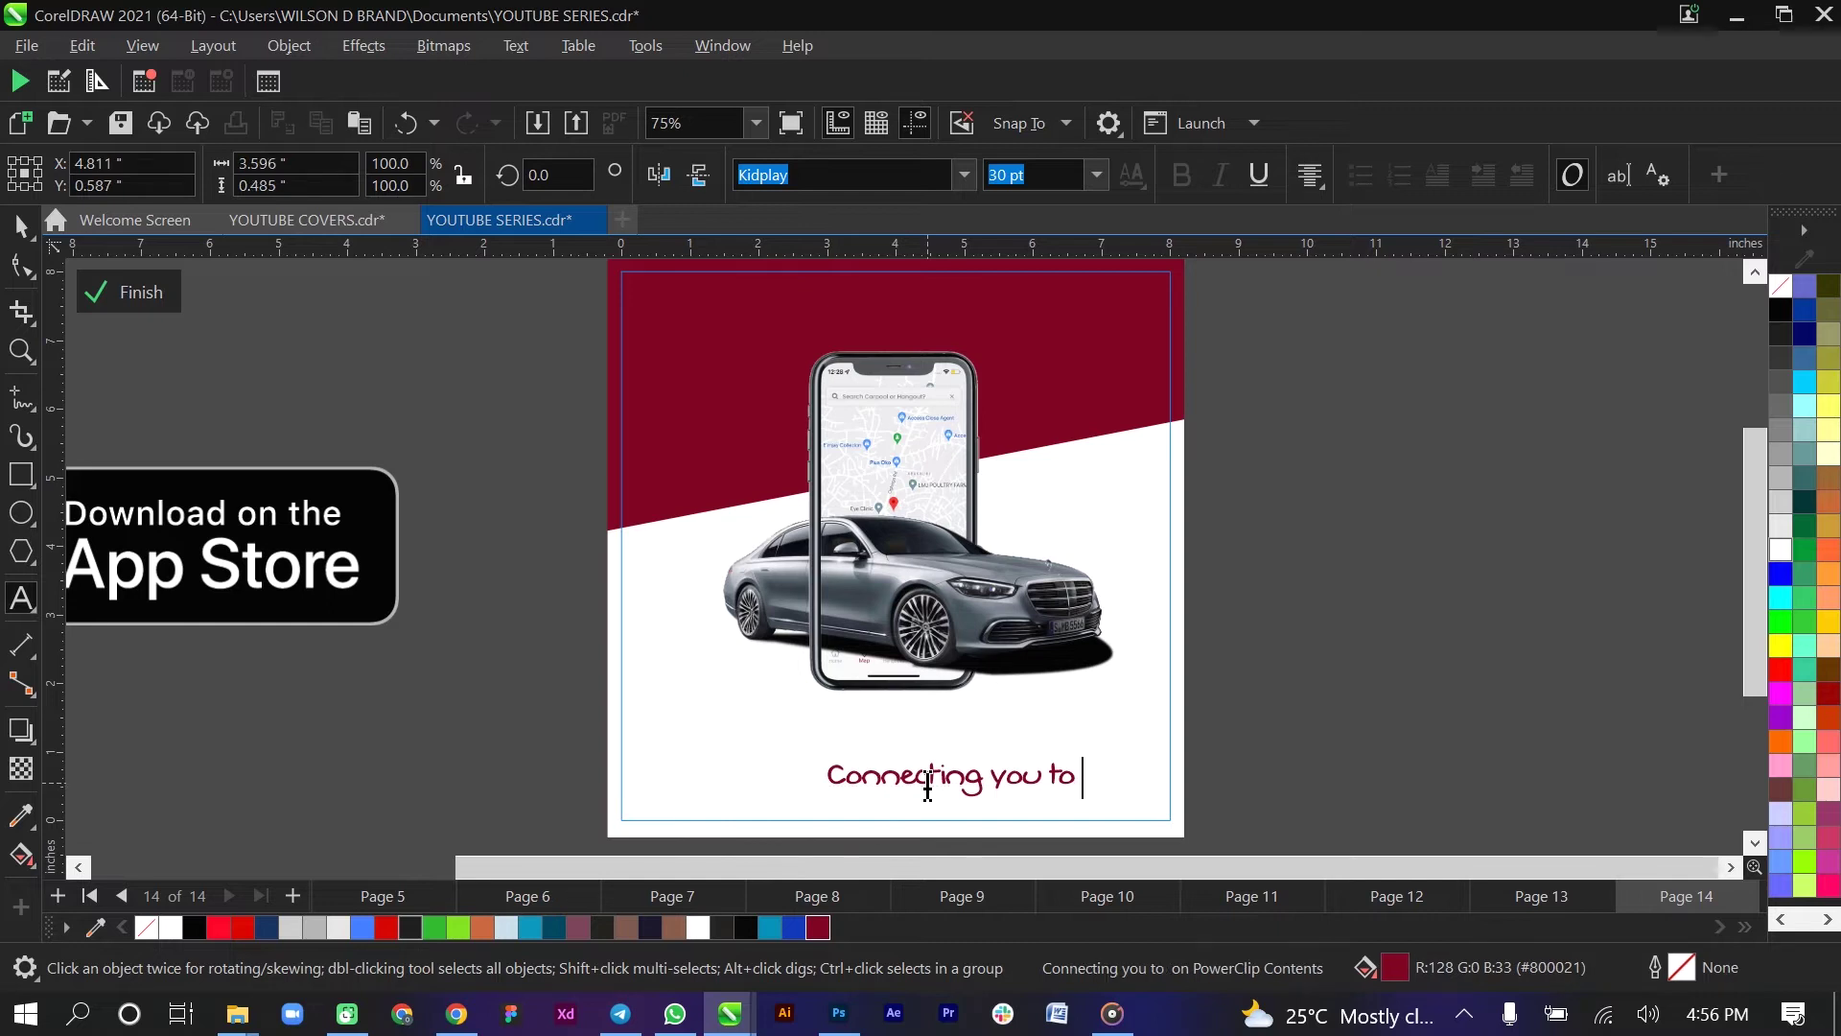
type(" rides")
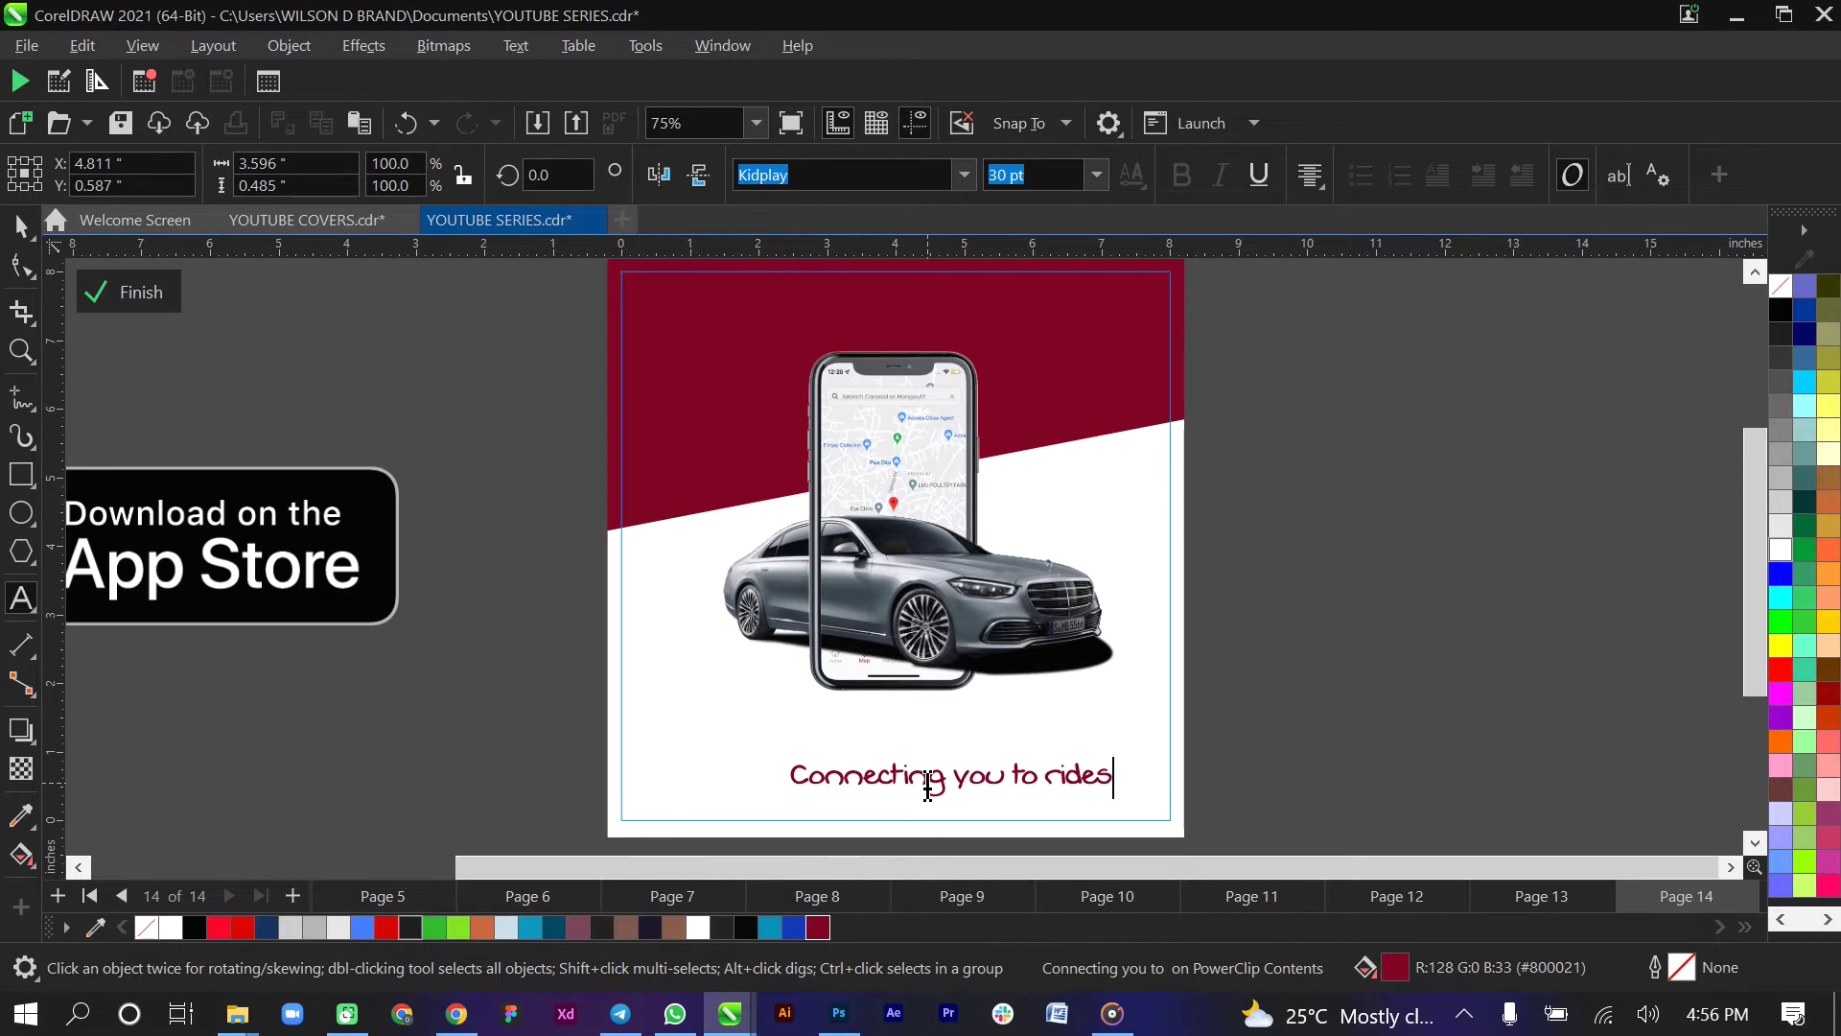
key("Left")
key("Left")
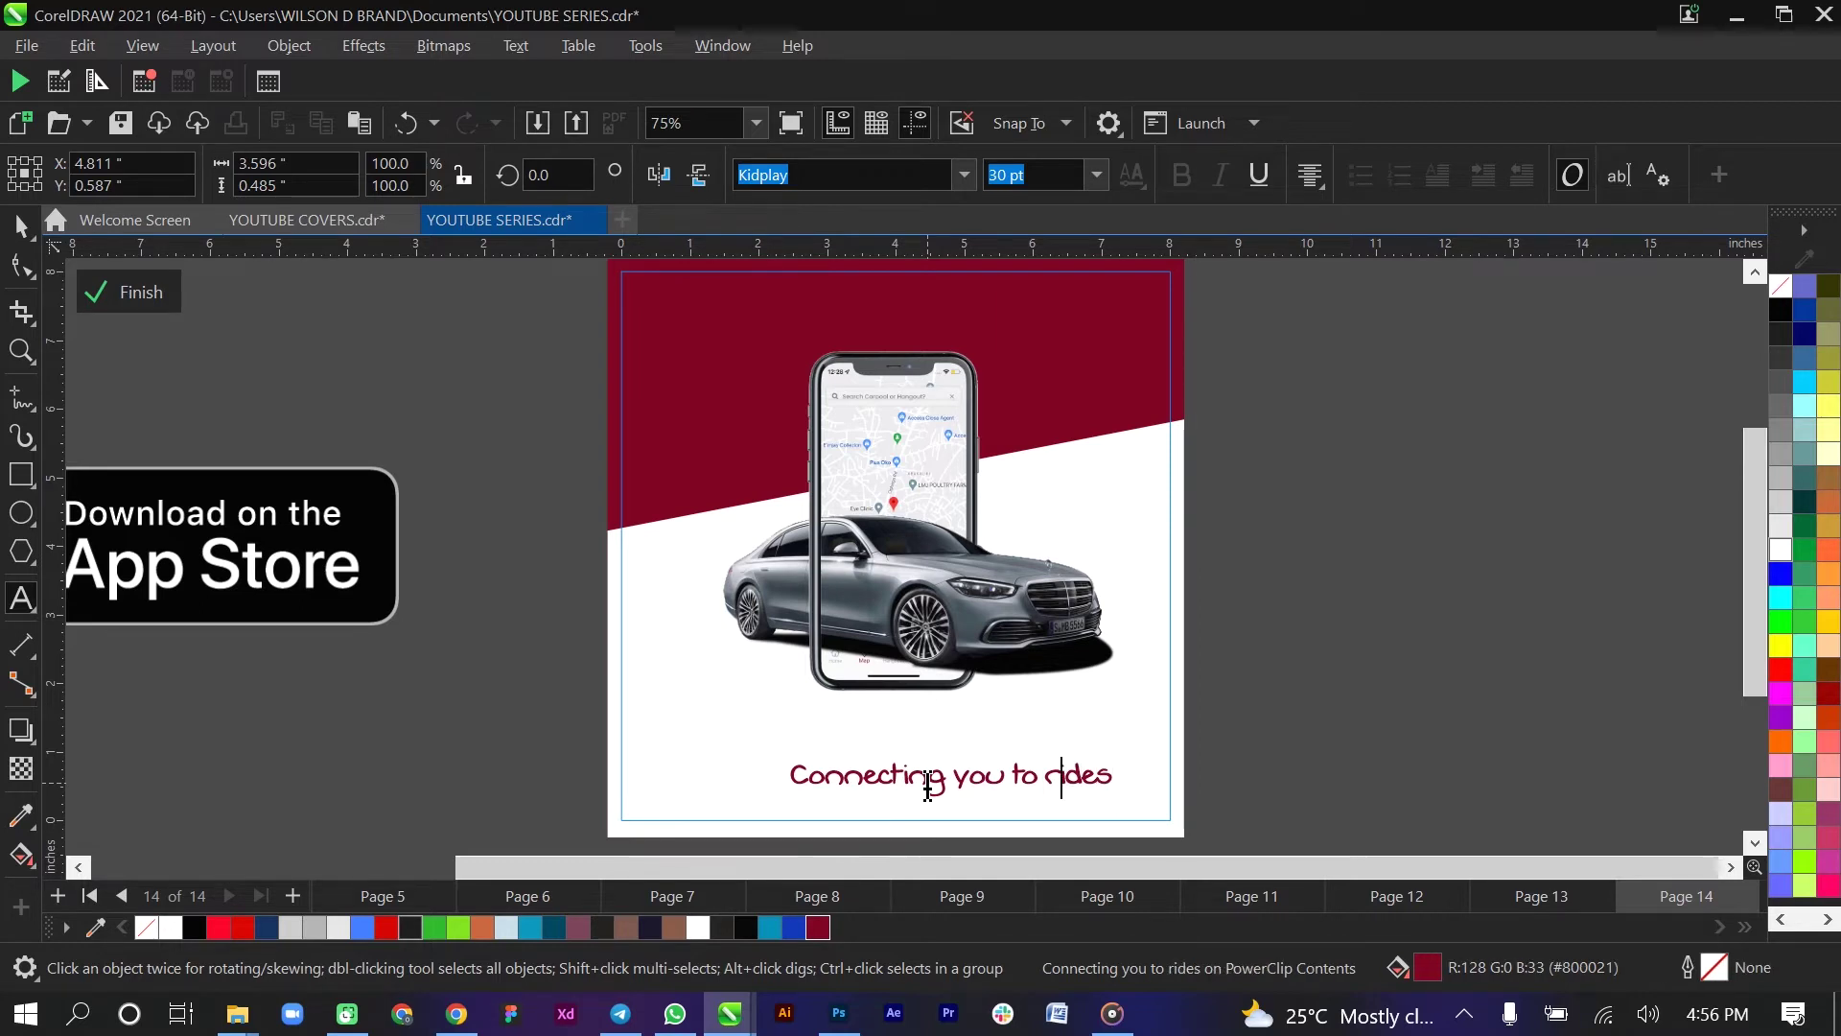
type("safer")
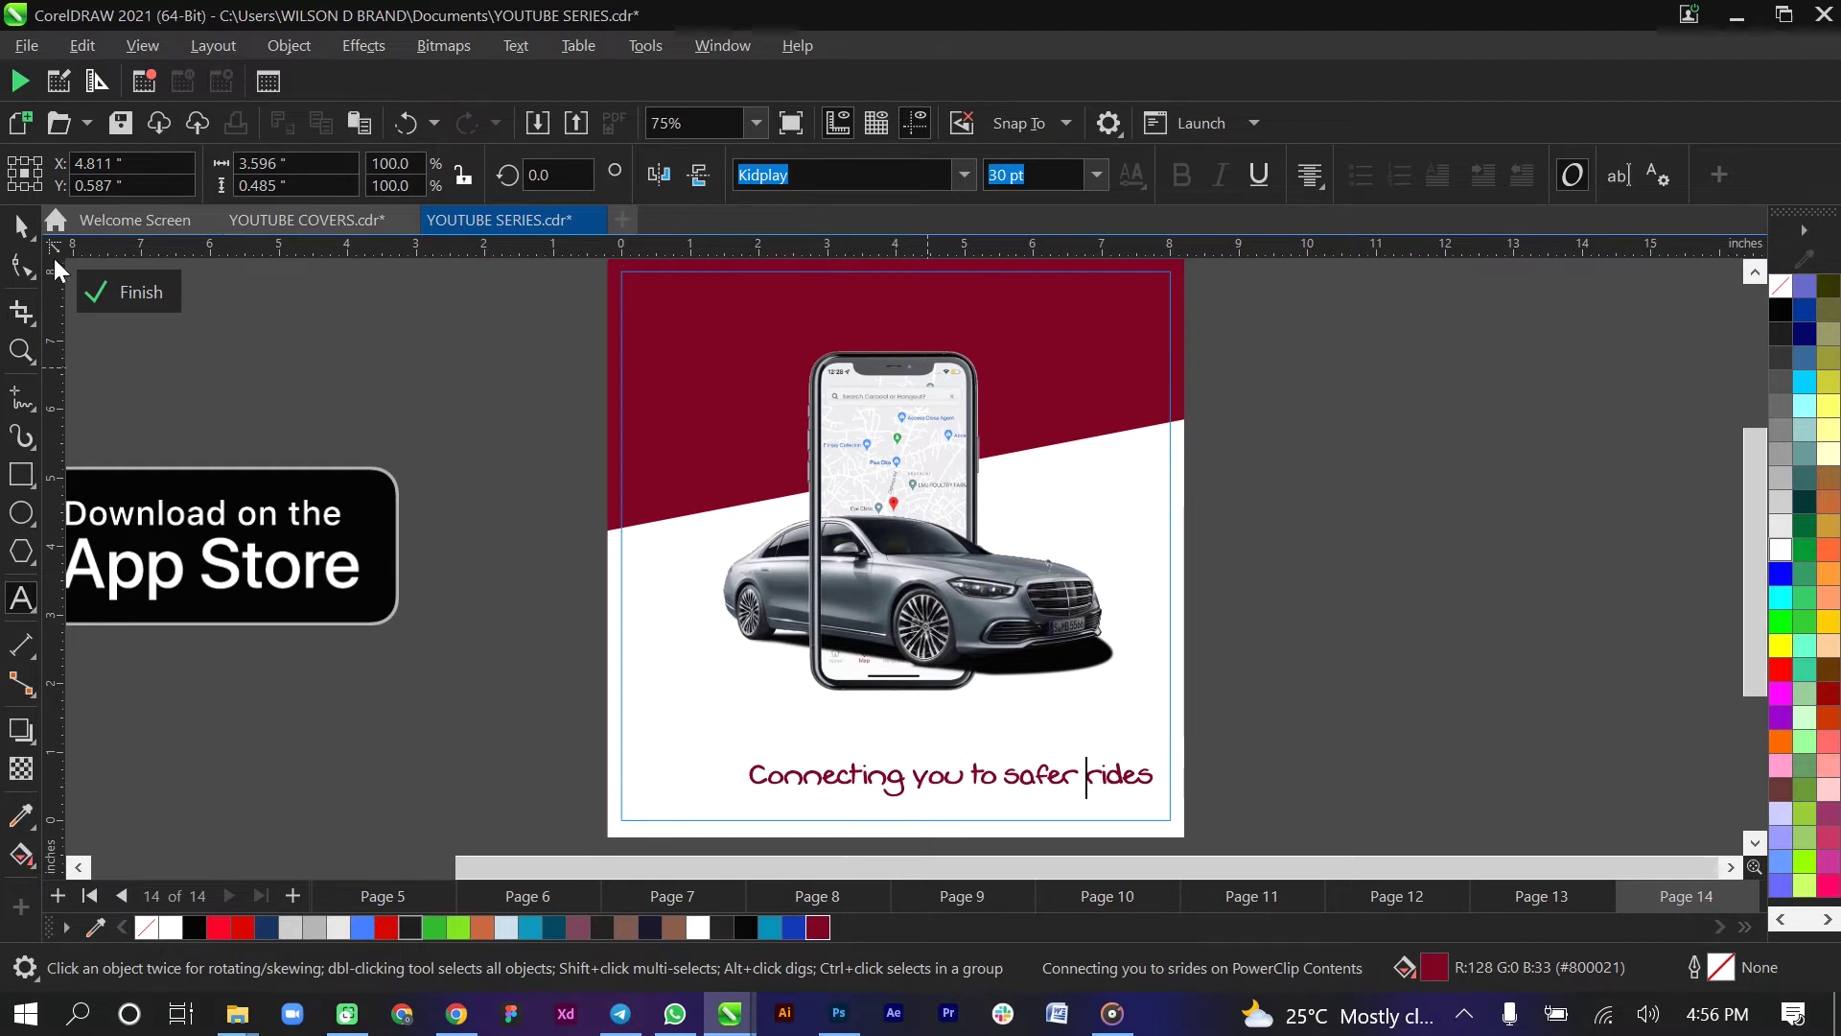
- Apply GalanoGrotesqueAlt-SemiBold to the tagline, centre it horizontally and nudge it up
left_click(21, 226)
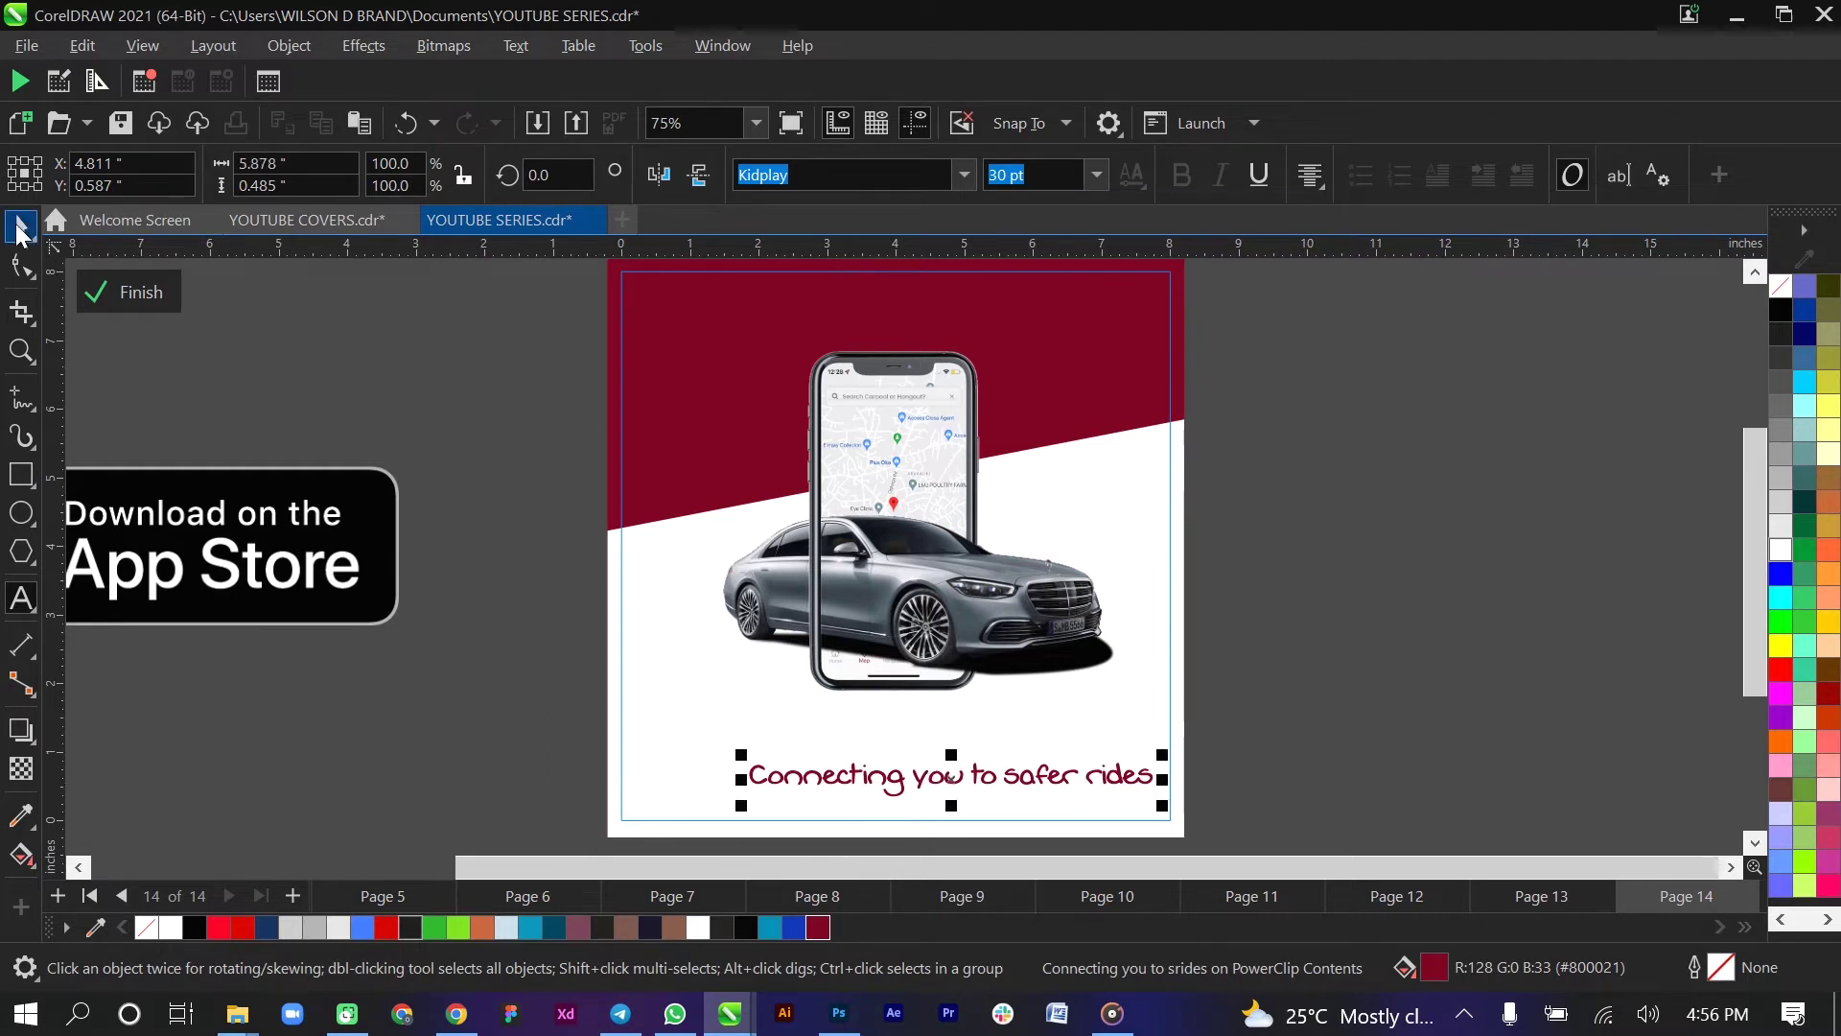
left_click(955, 173)
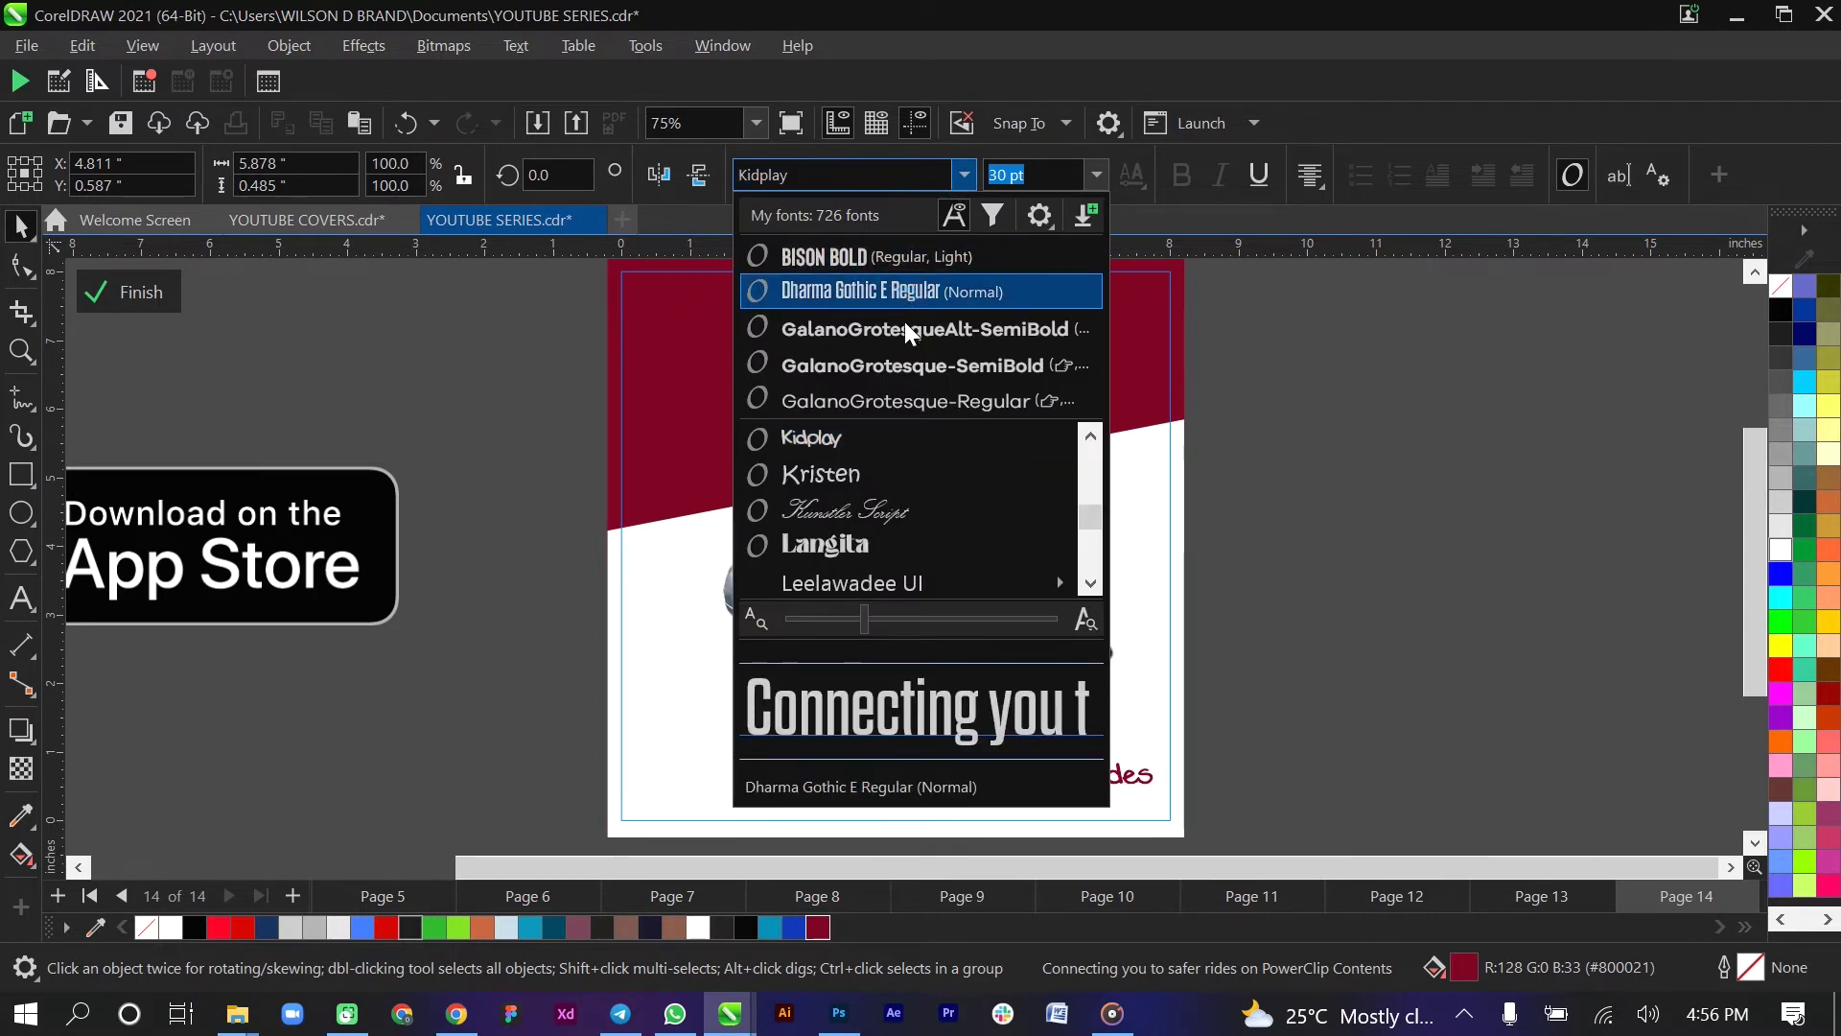
left_click(906, 328)
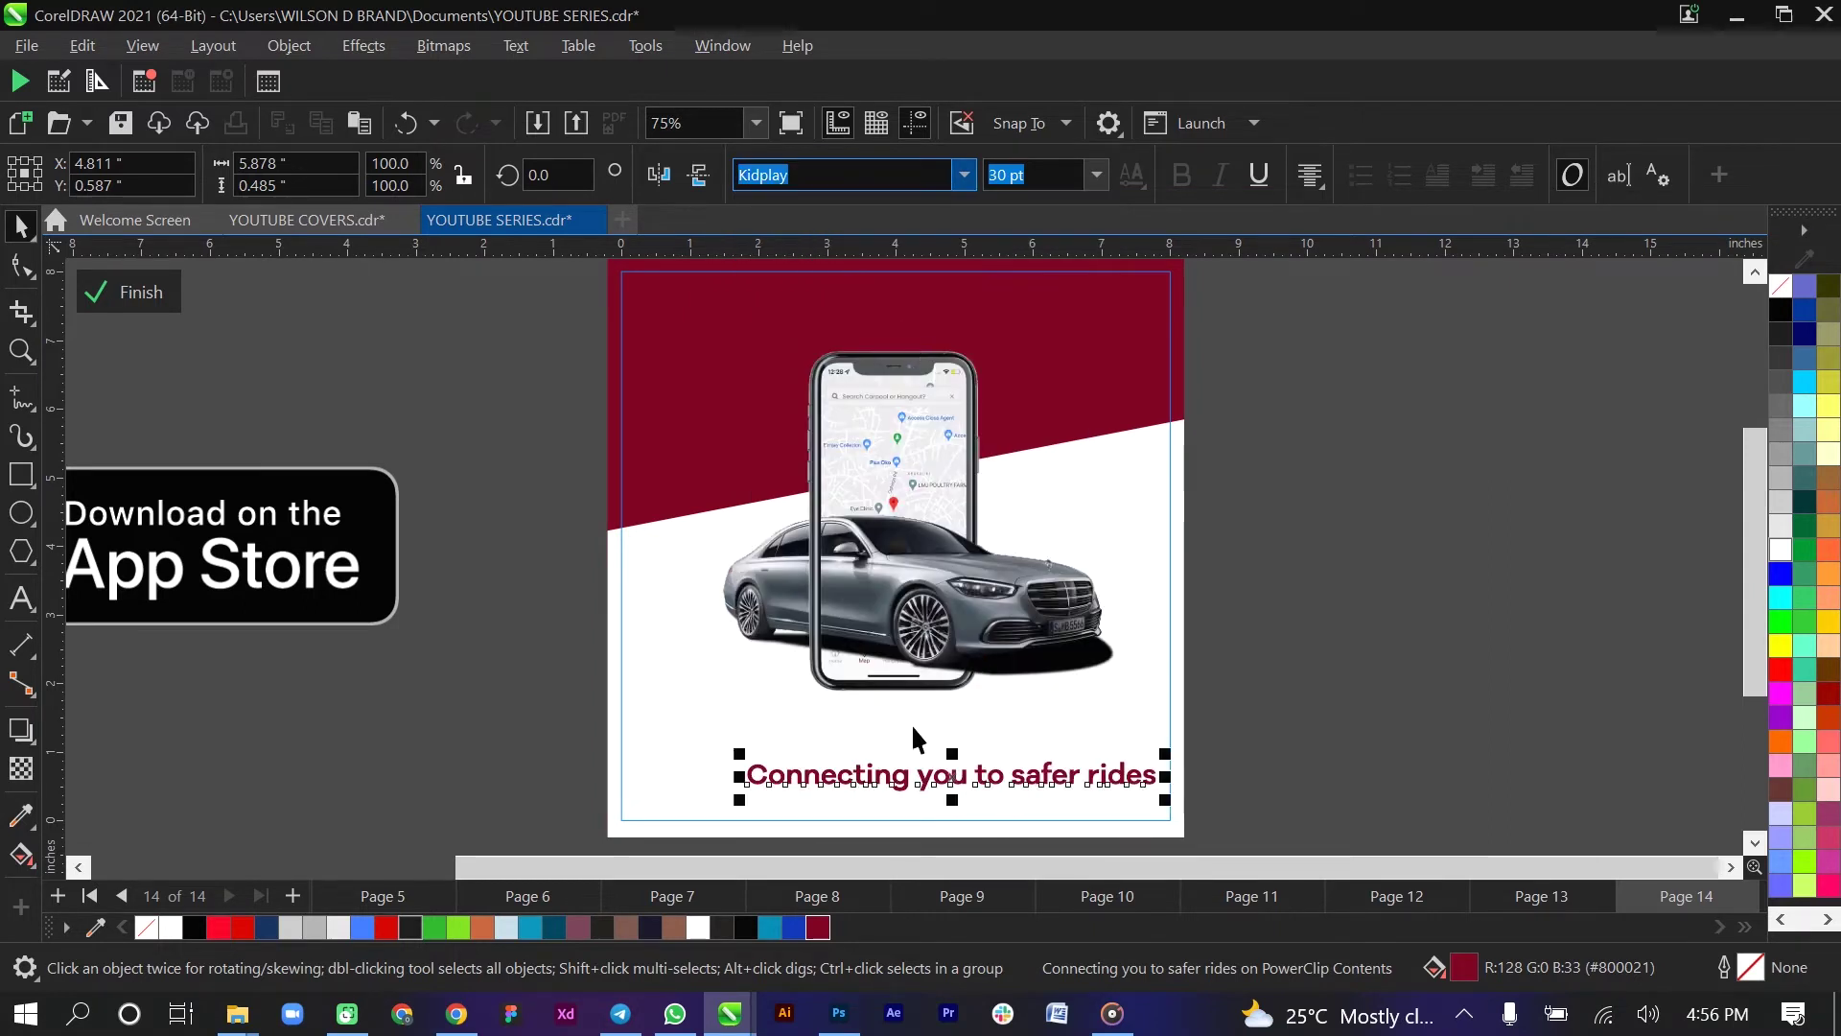
key("c")
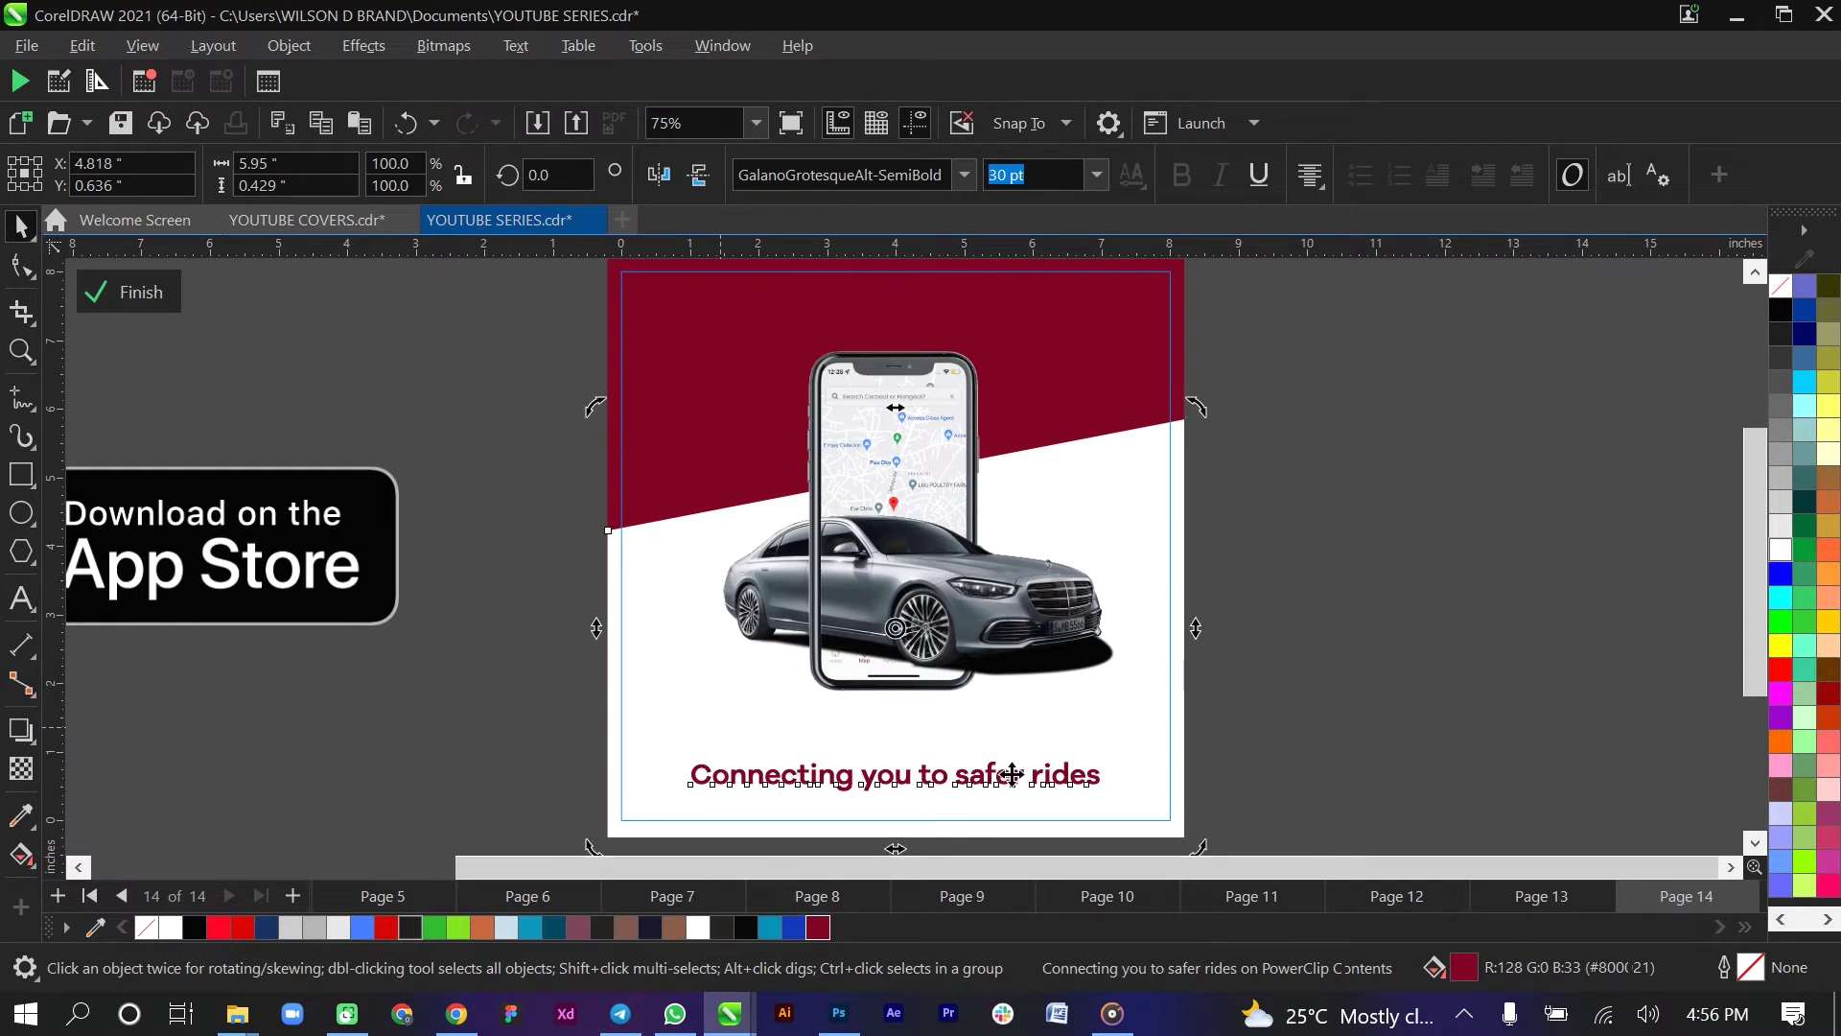
left_click(1120, 753)
left_click(1017, 779)
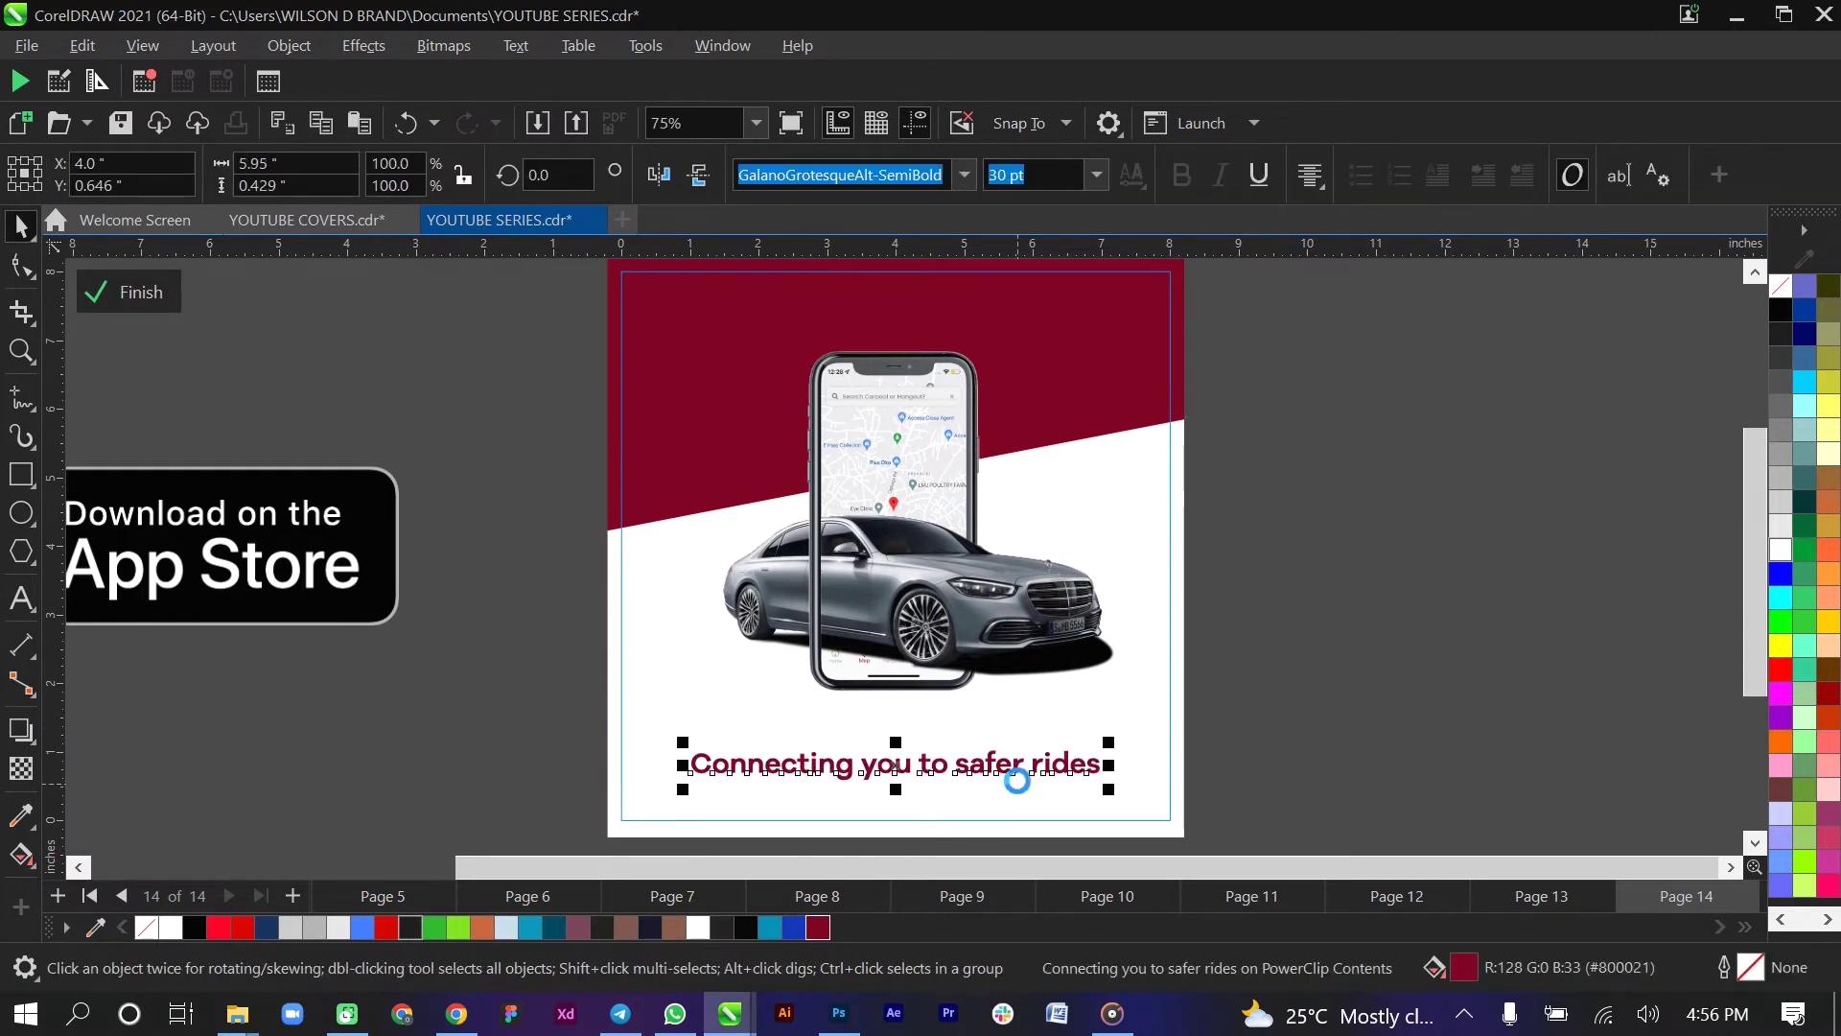
key("Up")
key("Up")
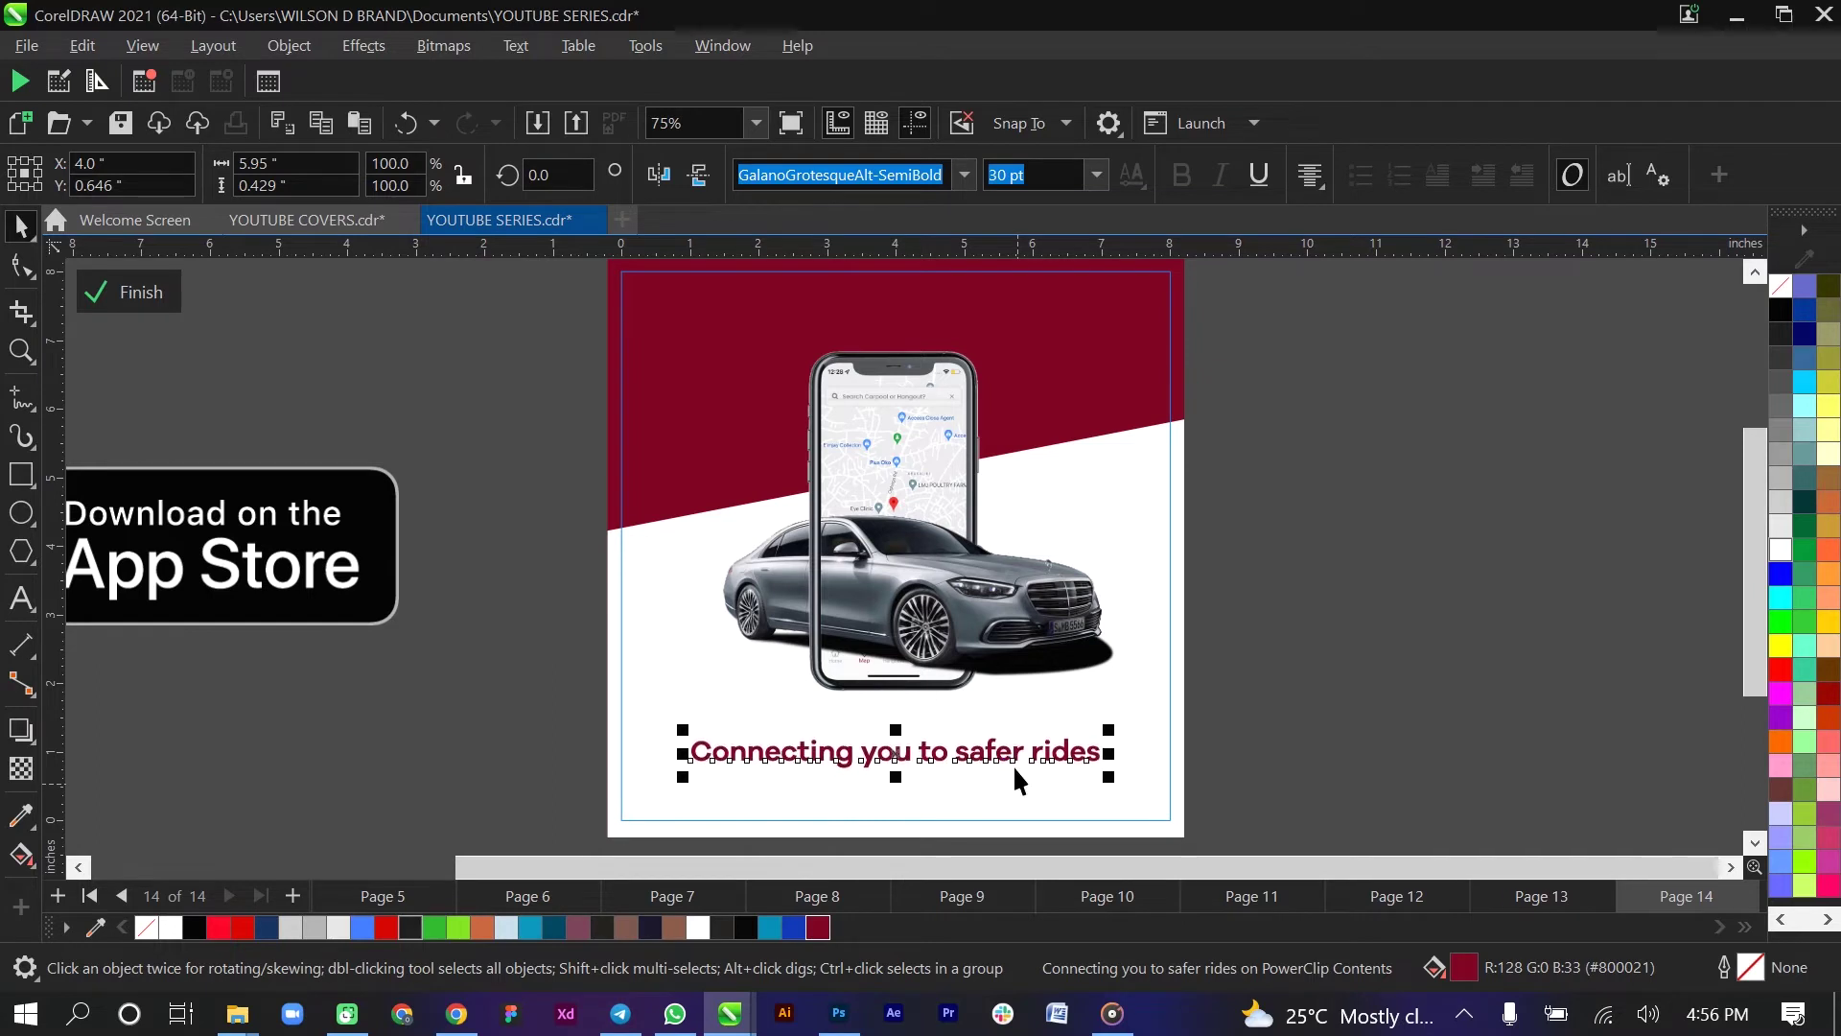
key("Up")
key("Up")
key("Up")
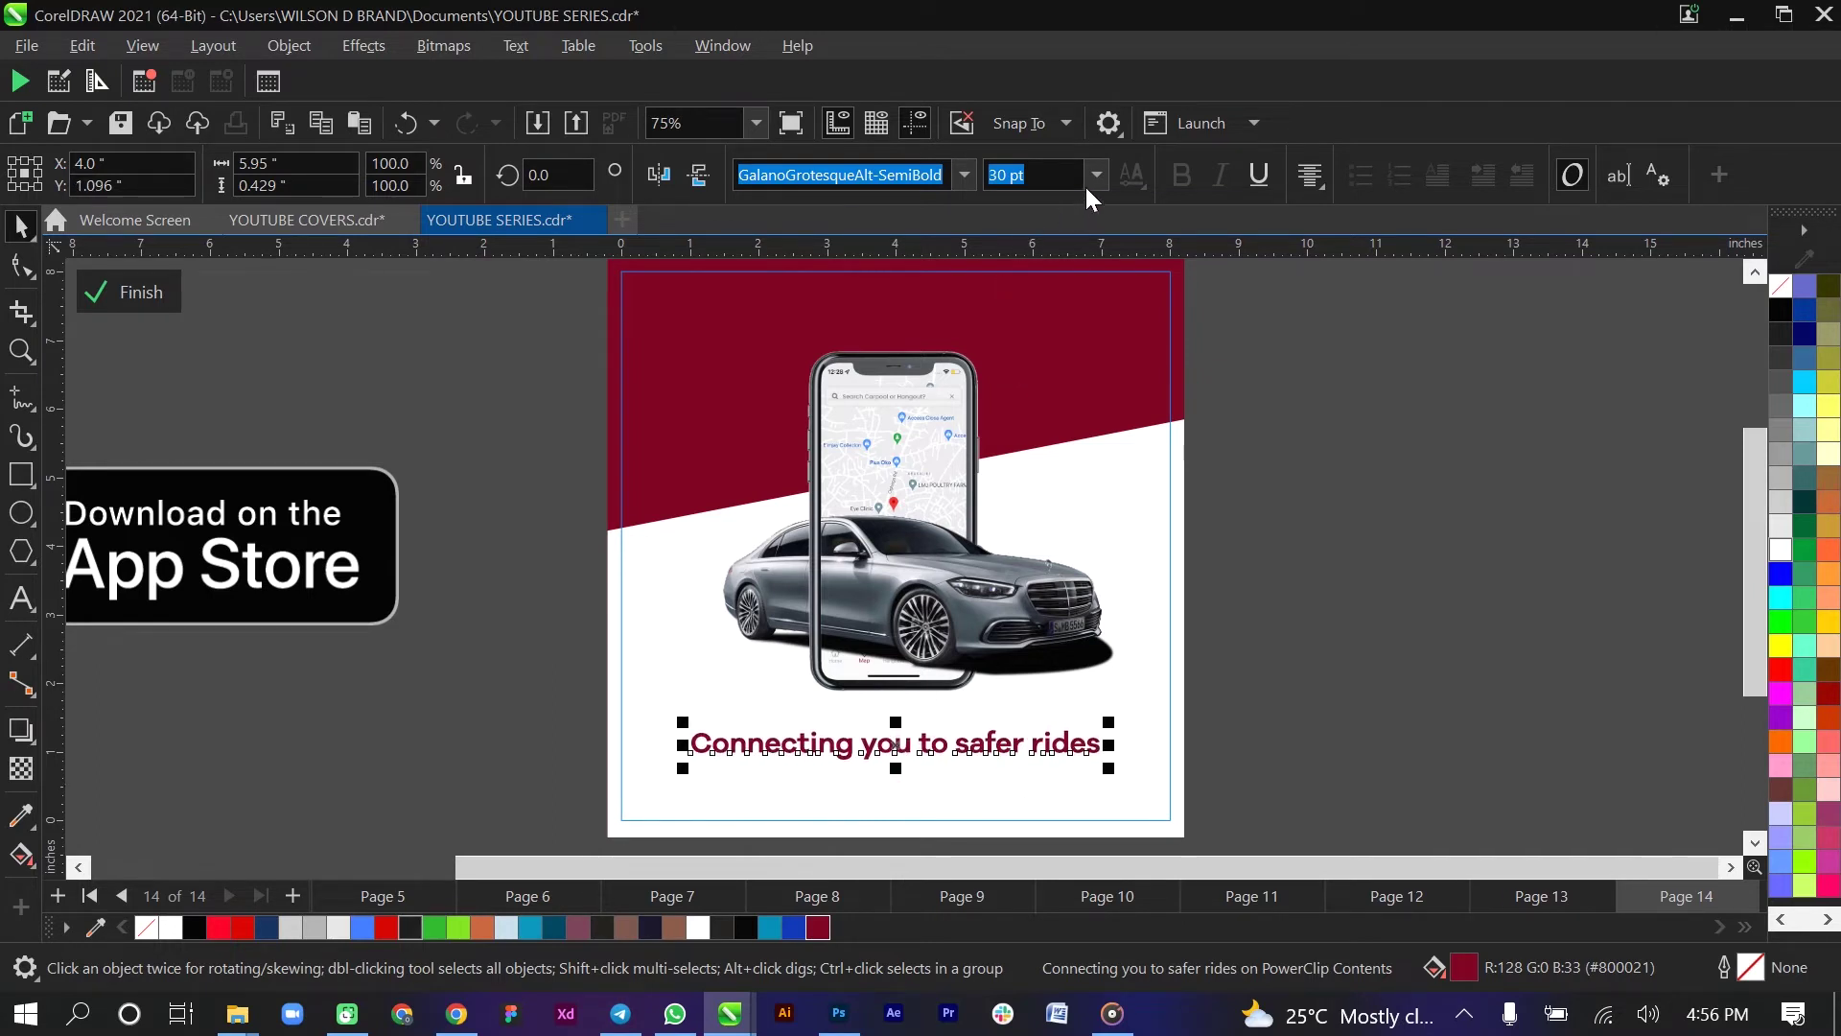
- Set the tagline to 24 pt, then nudge a duplicate of it downward
left_click(1092, 176)
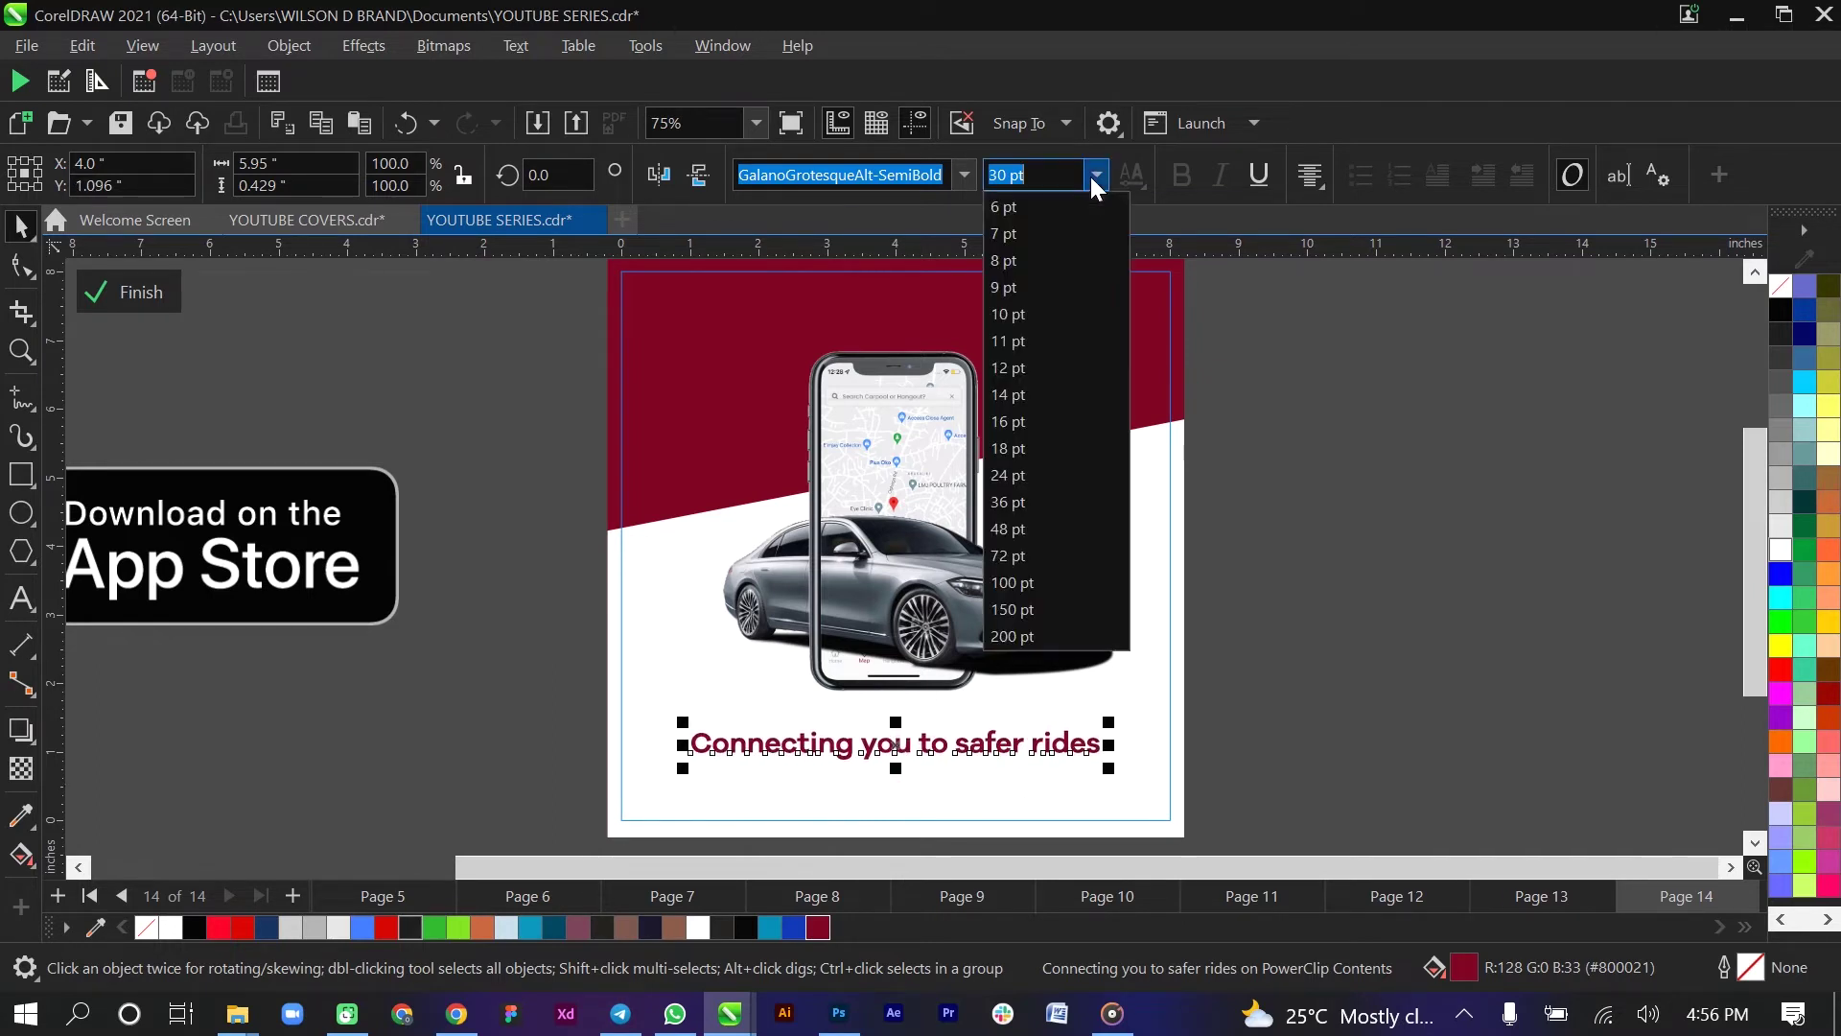
left_click(1028, 475)
left_click(1299, 669)
left_click(985, 743)
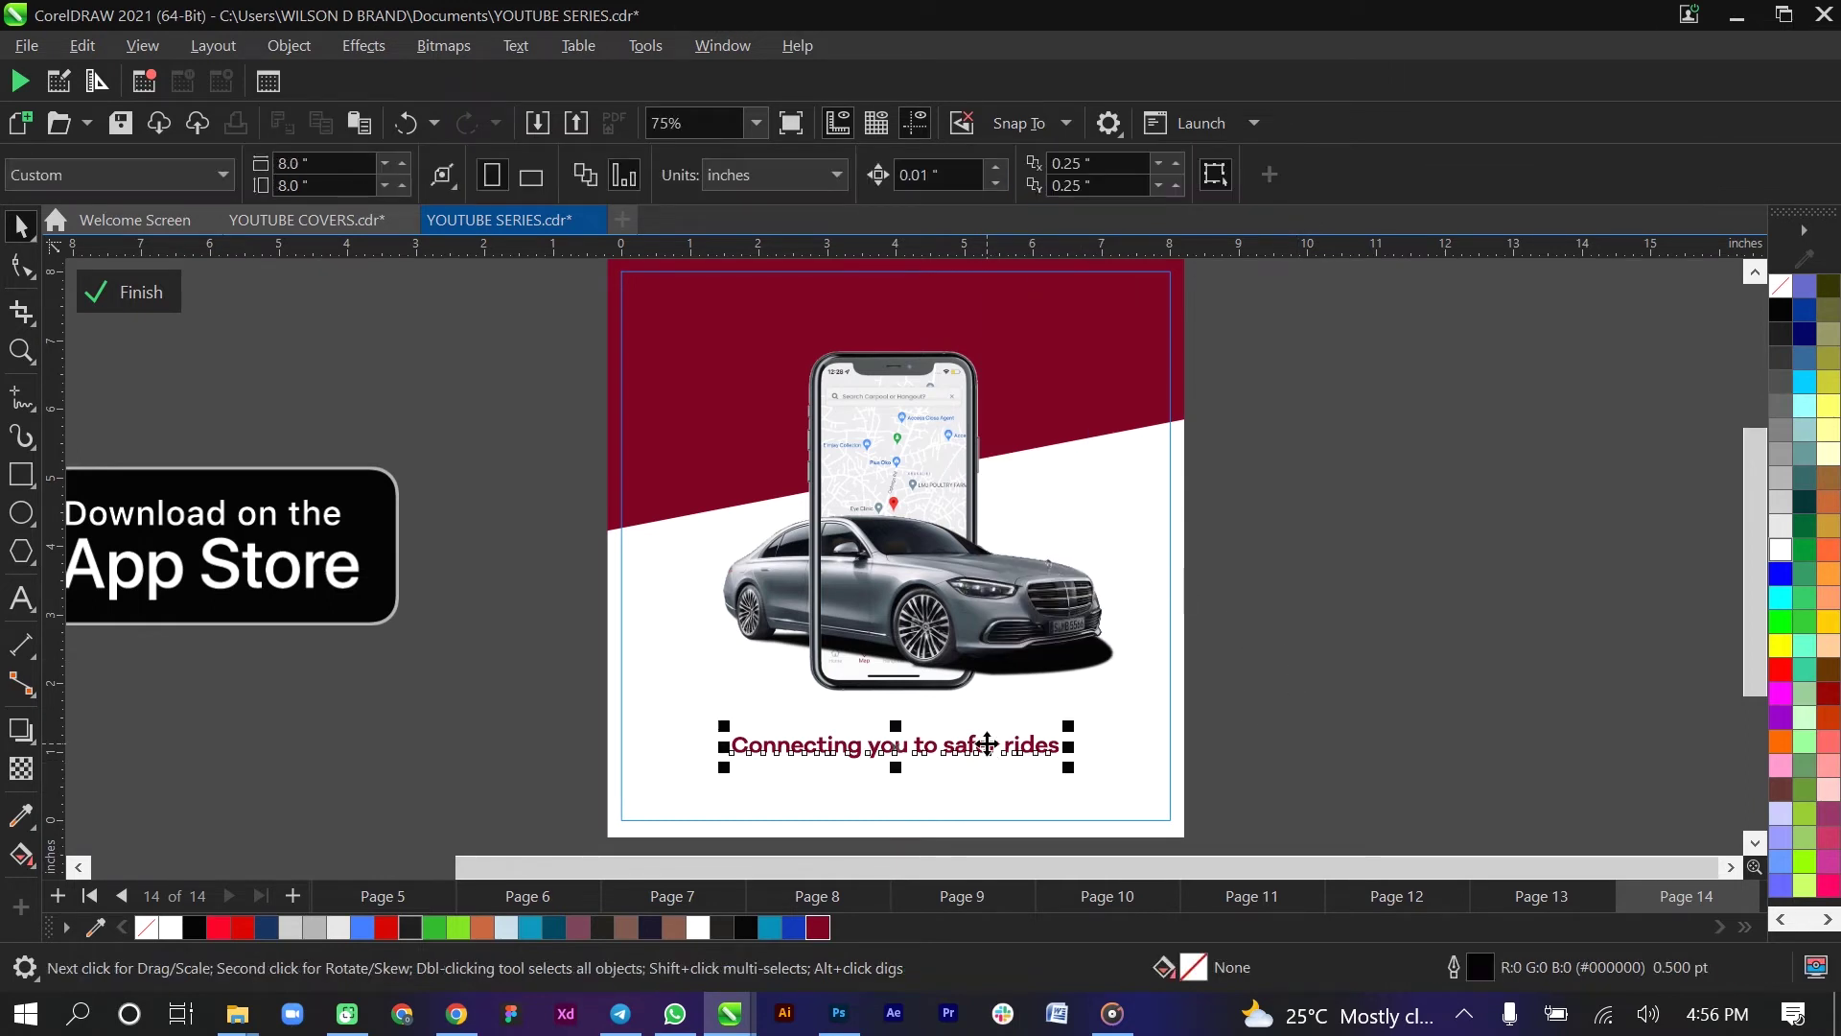
key("Down")
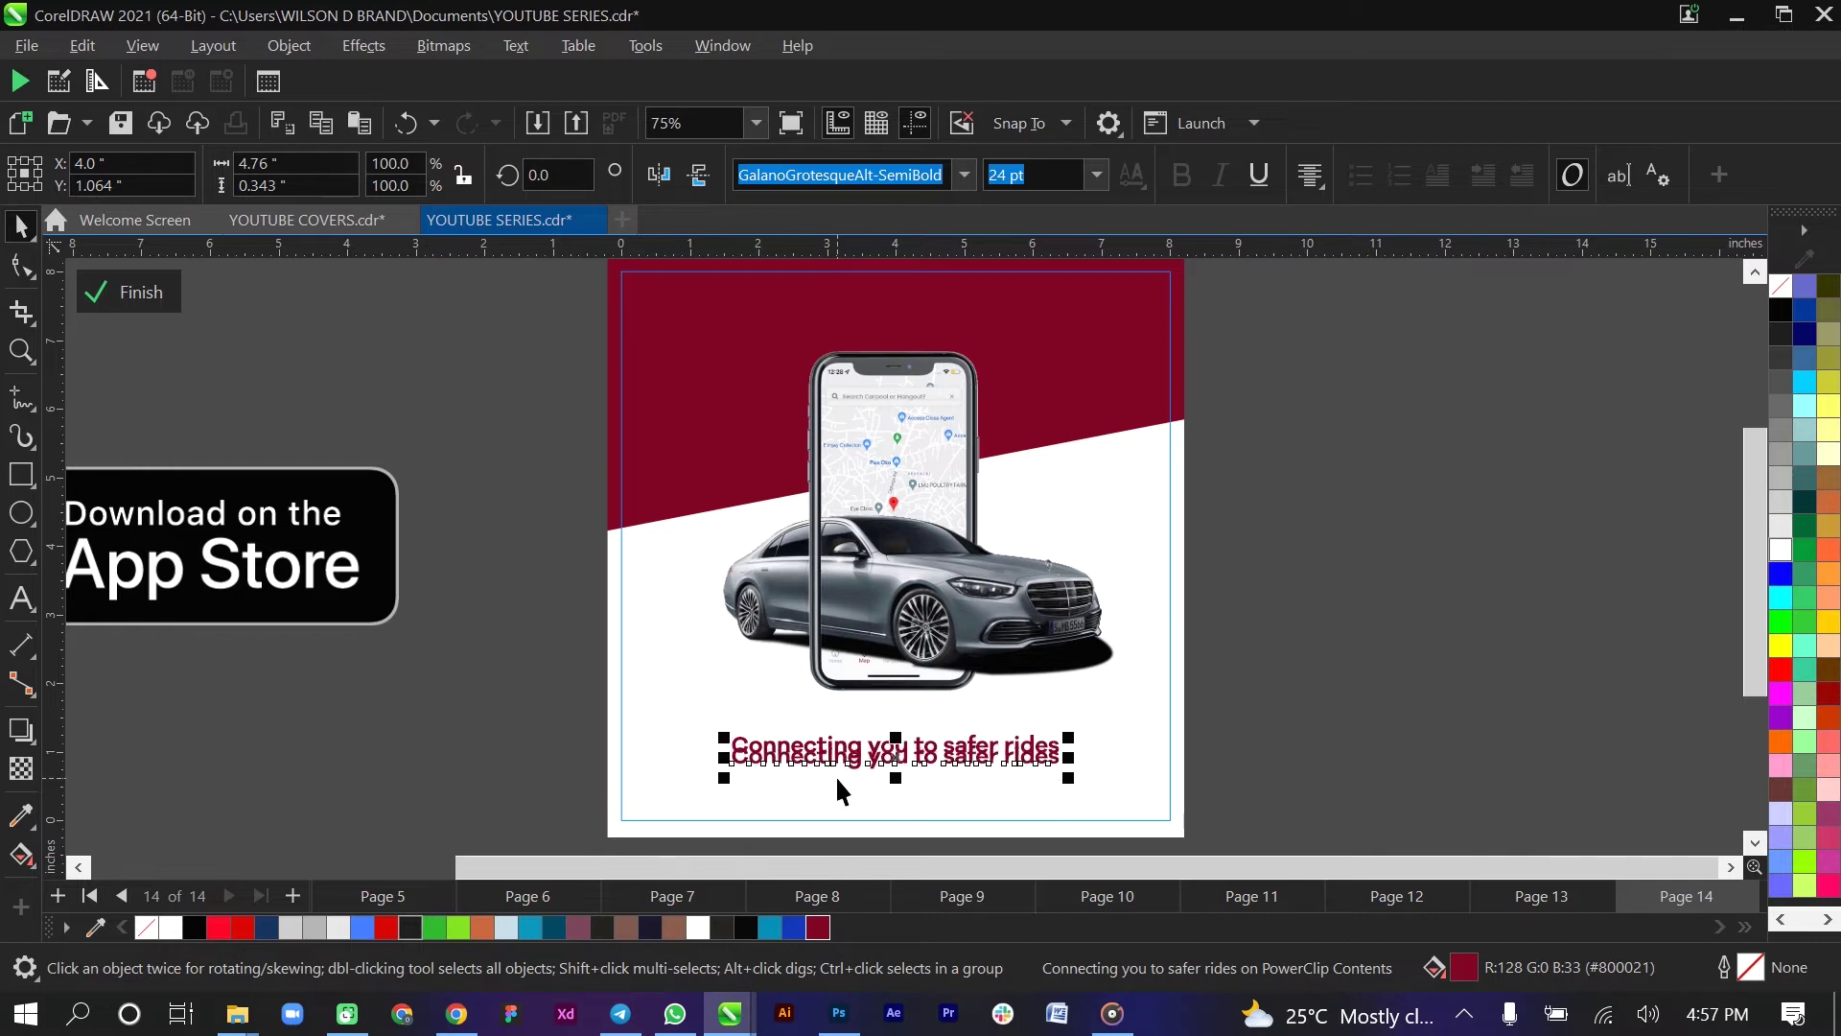
- Move the tagline copy lower and retype it as 'Now available on these stores'
key("Down")
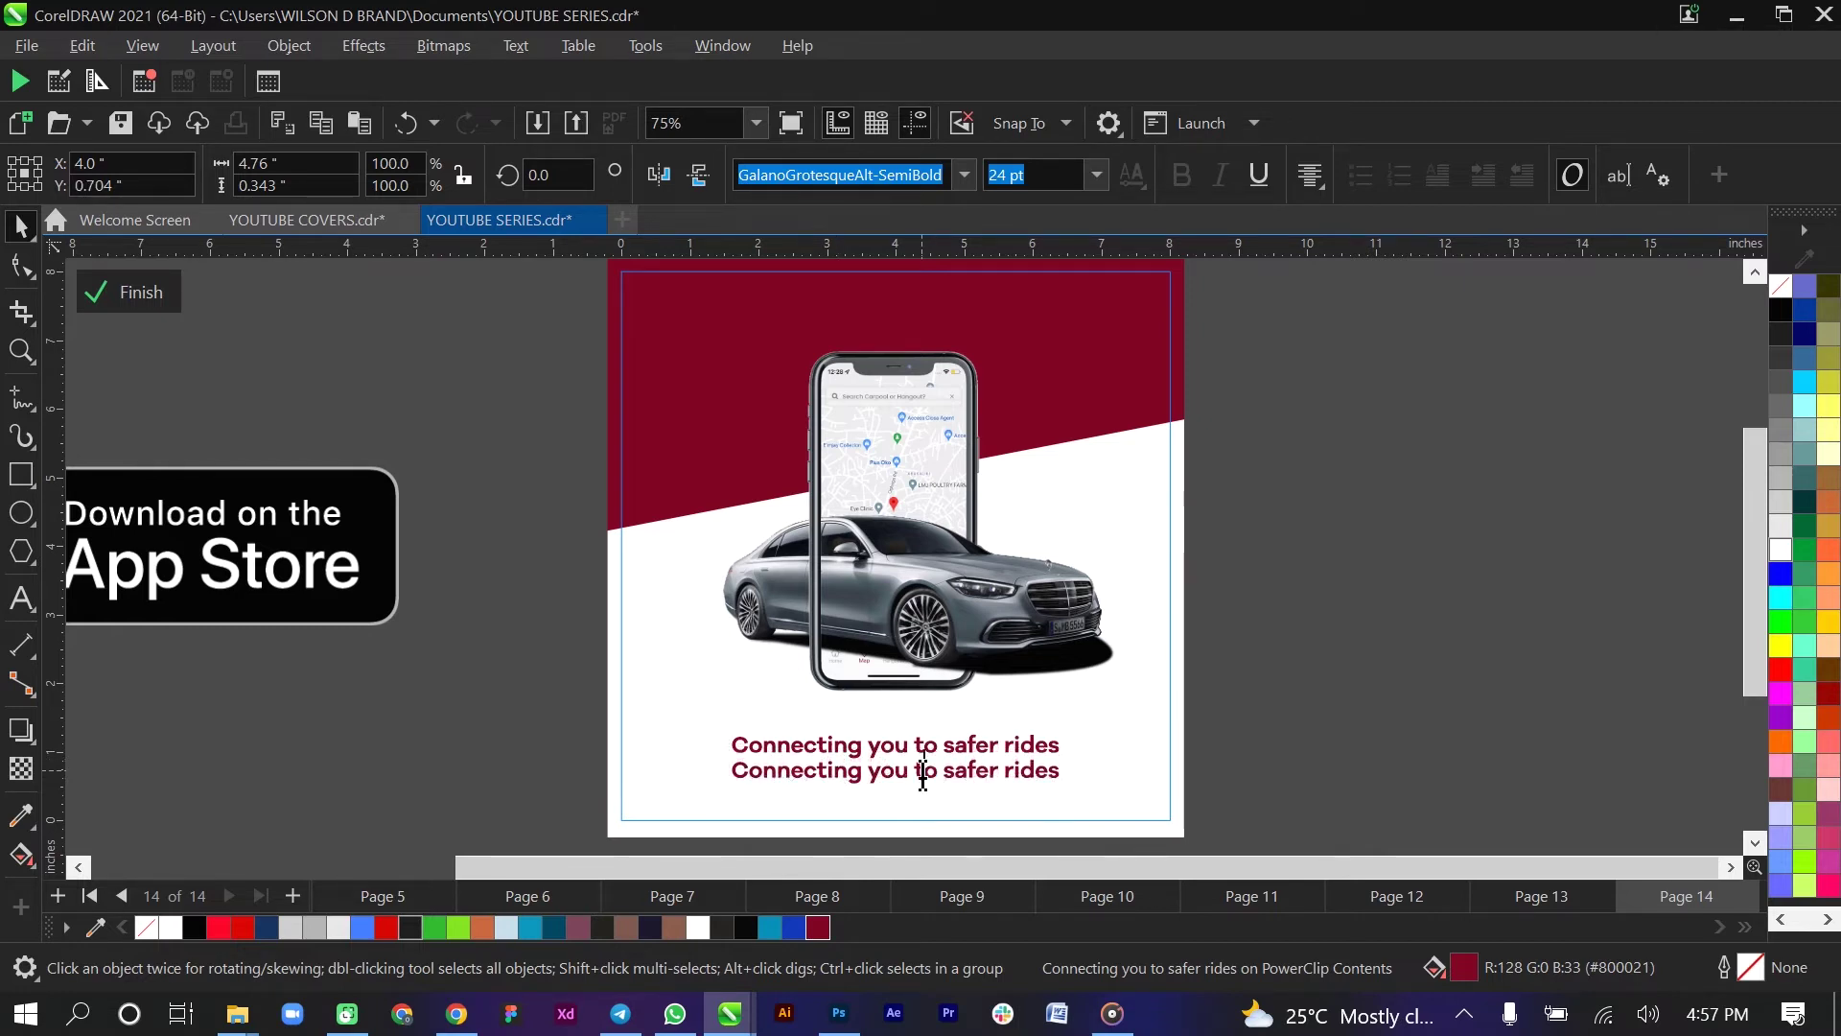
left_click(922, 777)
double_click(923, 777)
key("ctrl+a")
type("No")
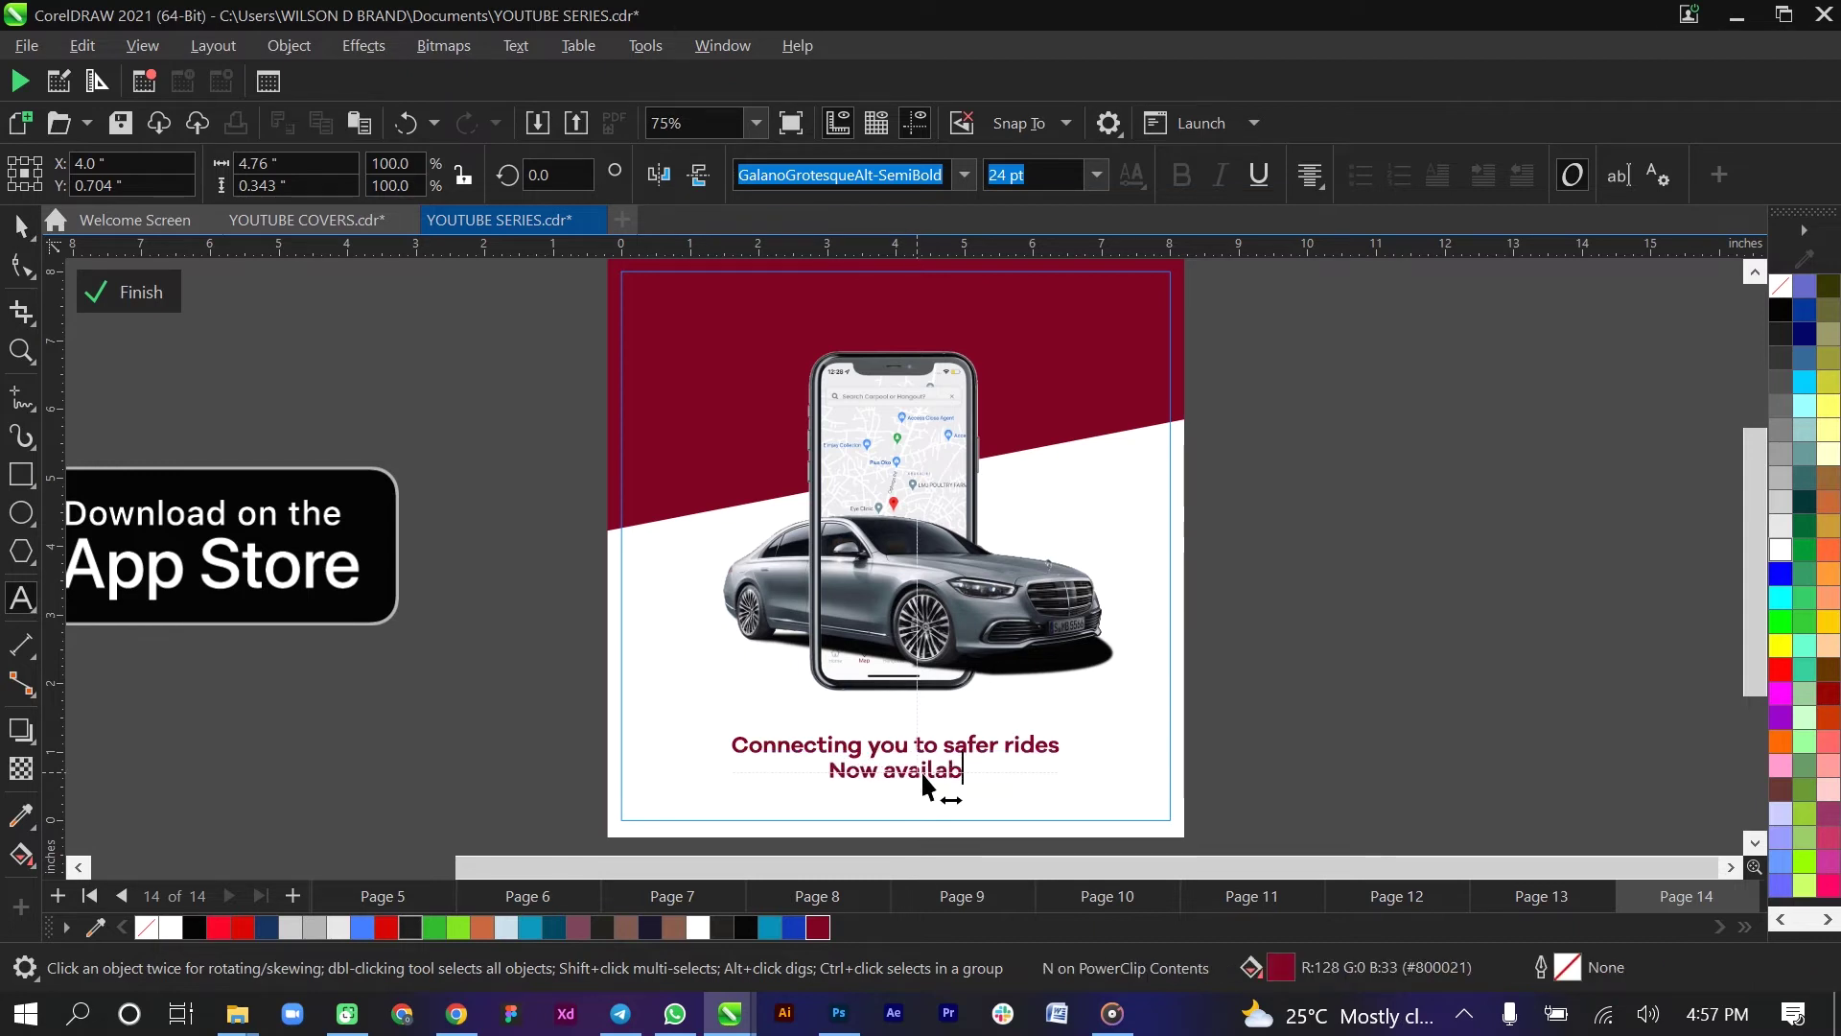
type("w availabole")
key("BackSpace")
key("BackSpace")
key("BackSpace")
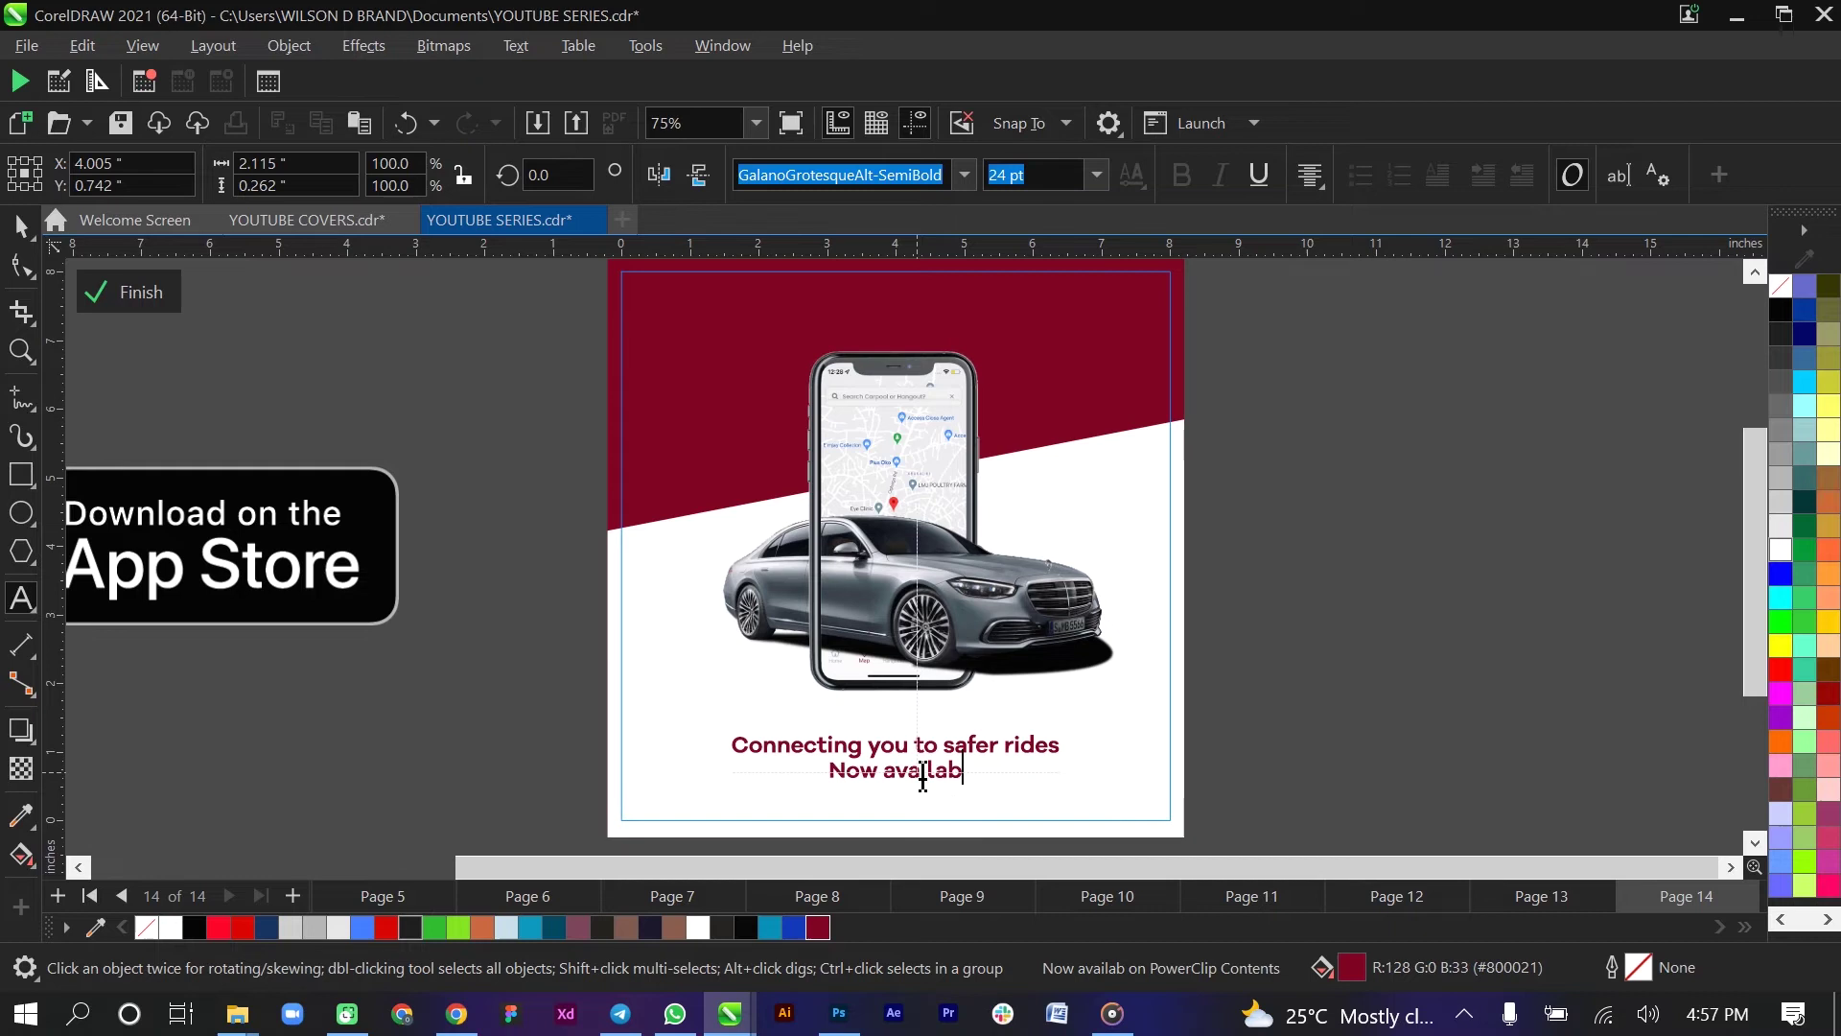
type("le on the")
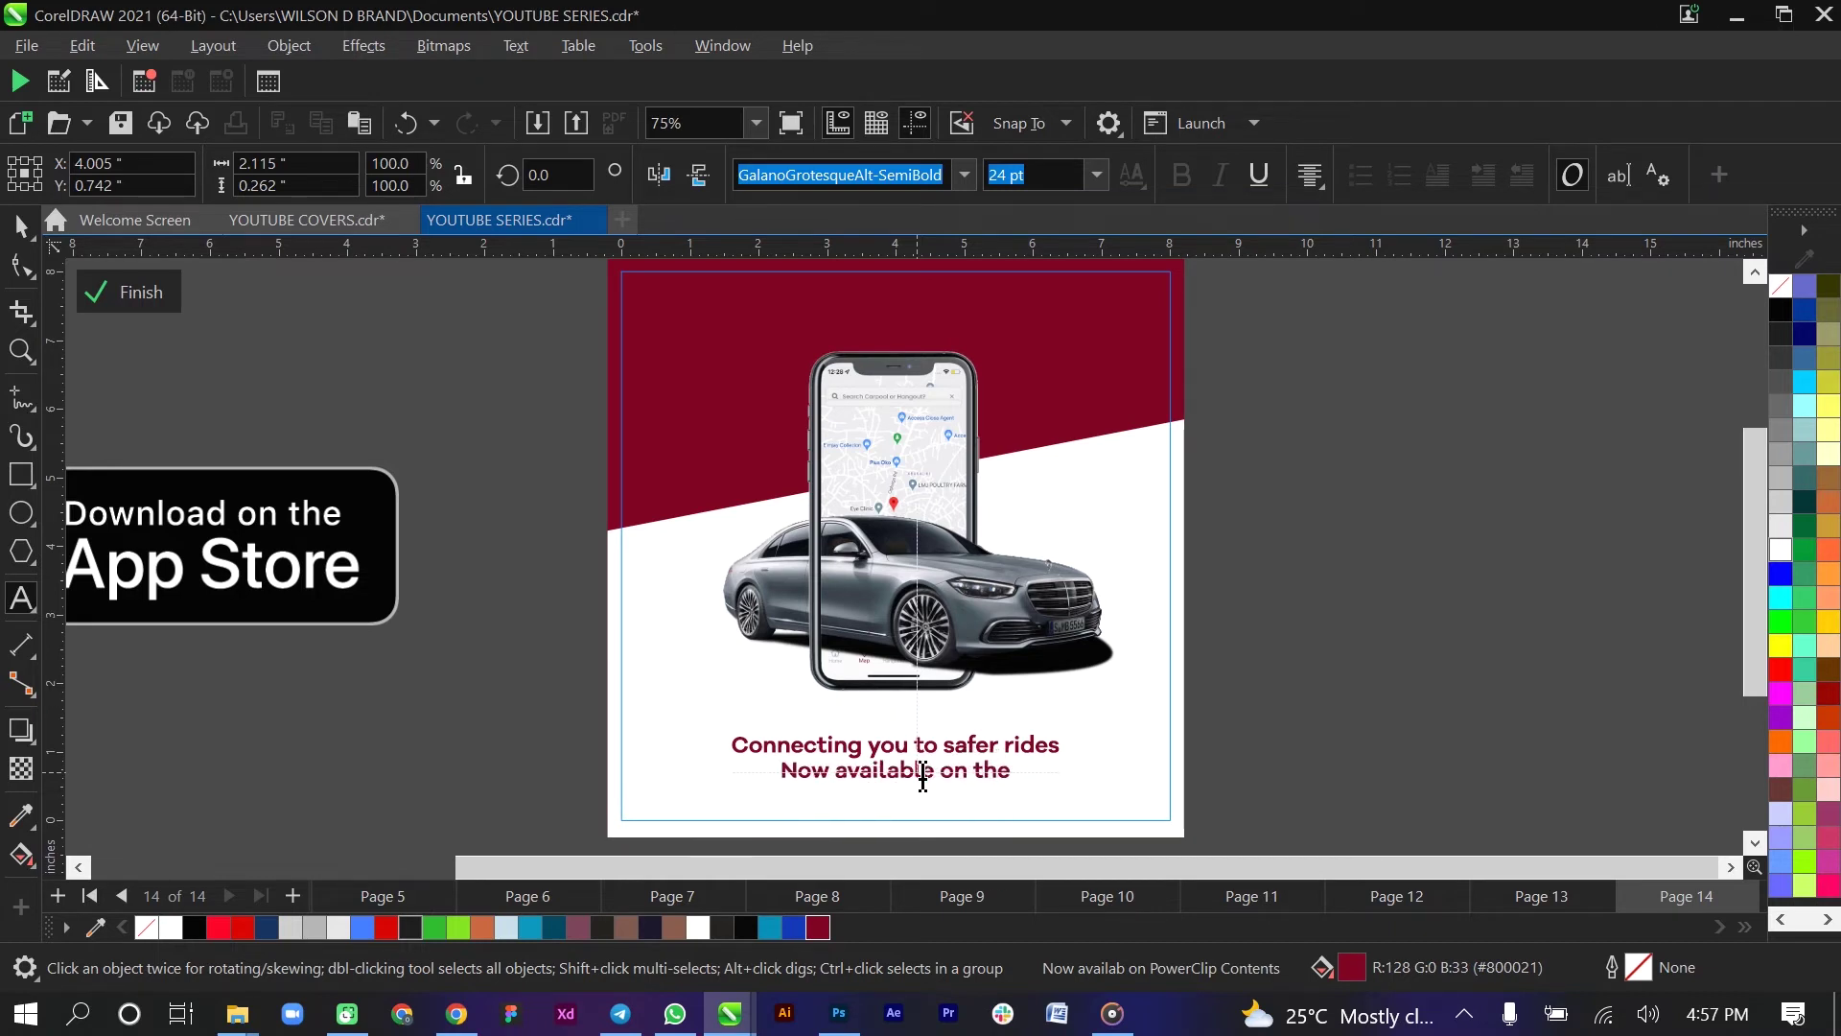
type("se stores")
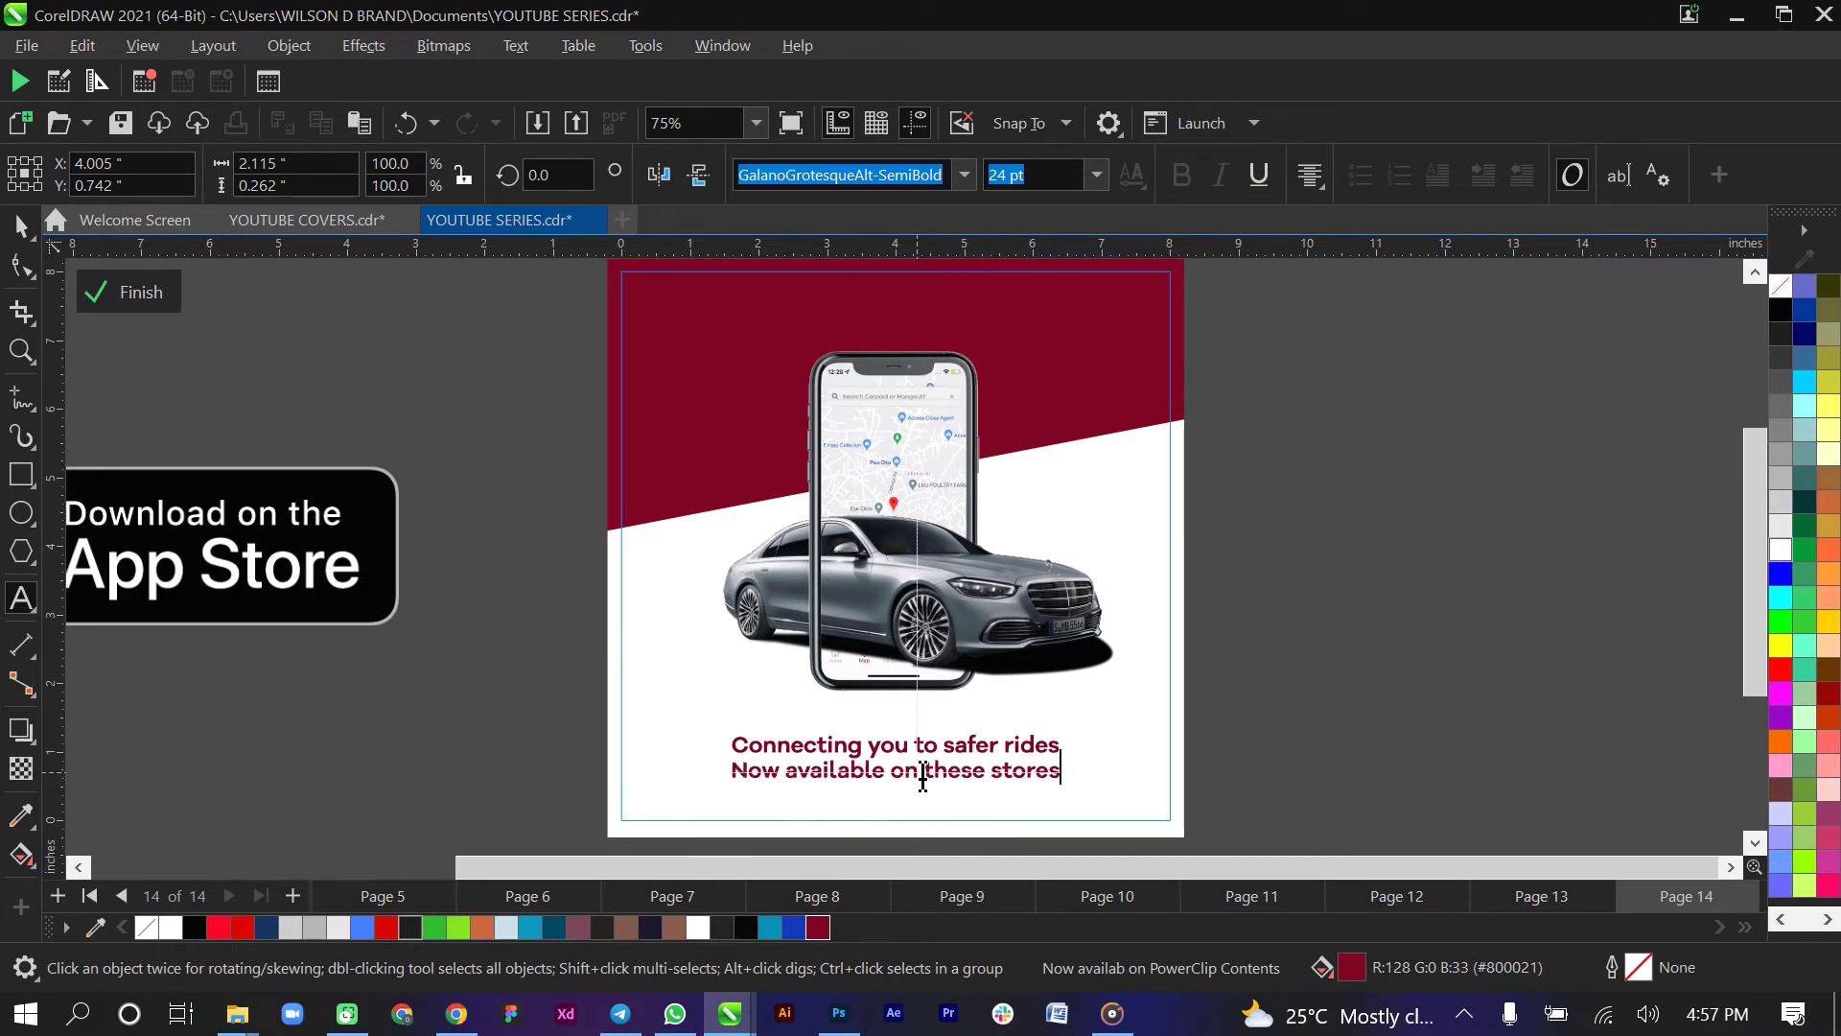
- Set the second line to GalanoGrotesque-Regular at 16 pt
key("ctrl+a")
left_click(1096, 175)
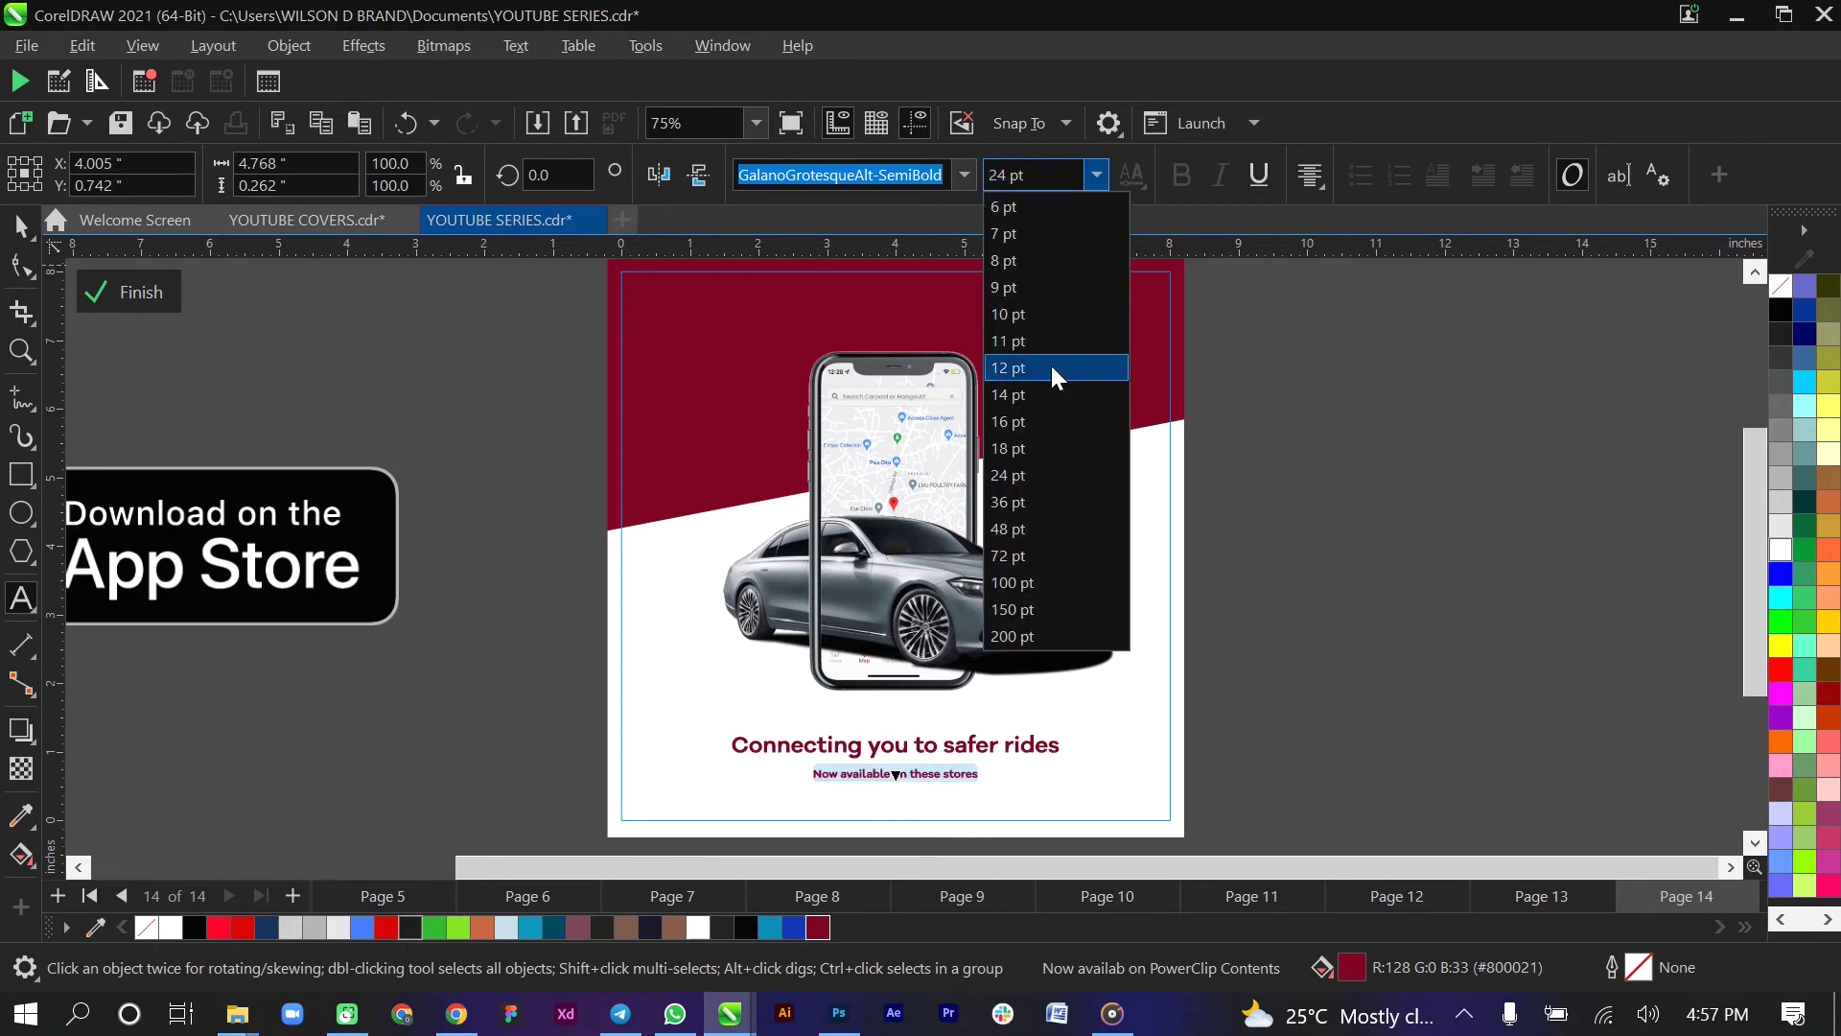
left_click(951, 180)
left_click(954, 176)
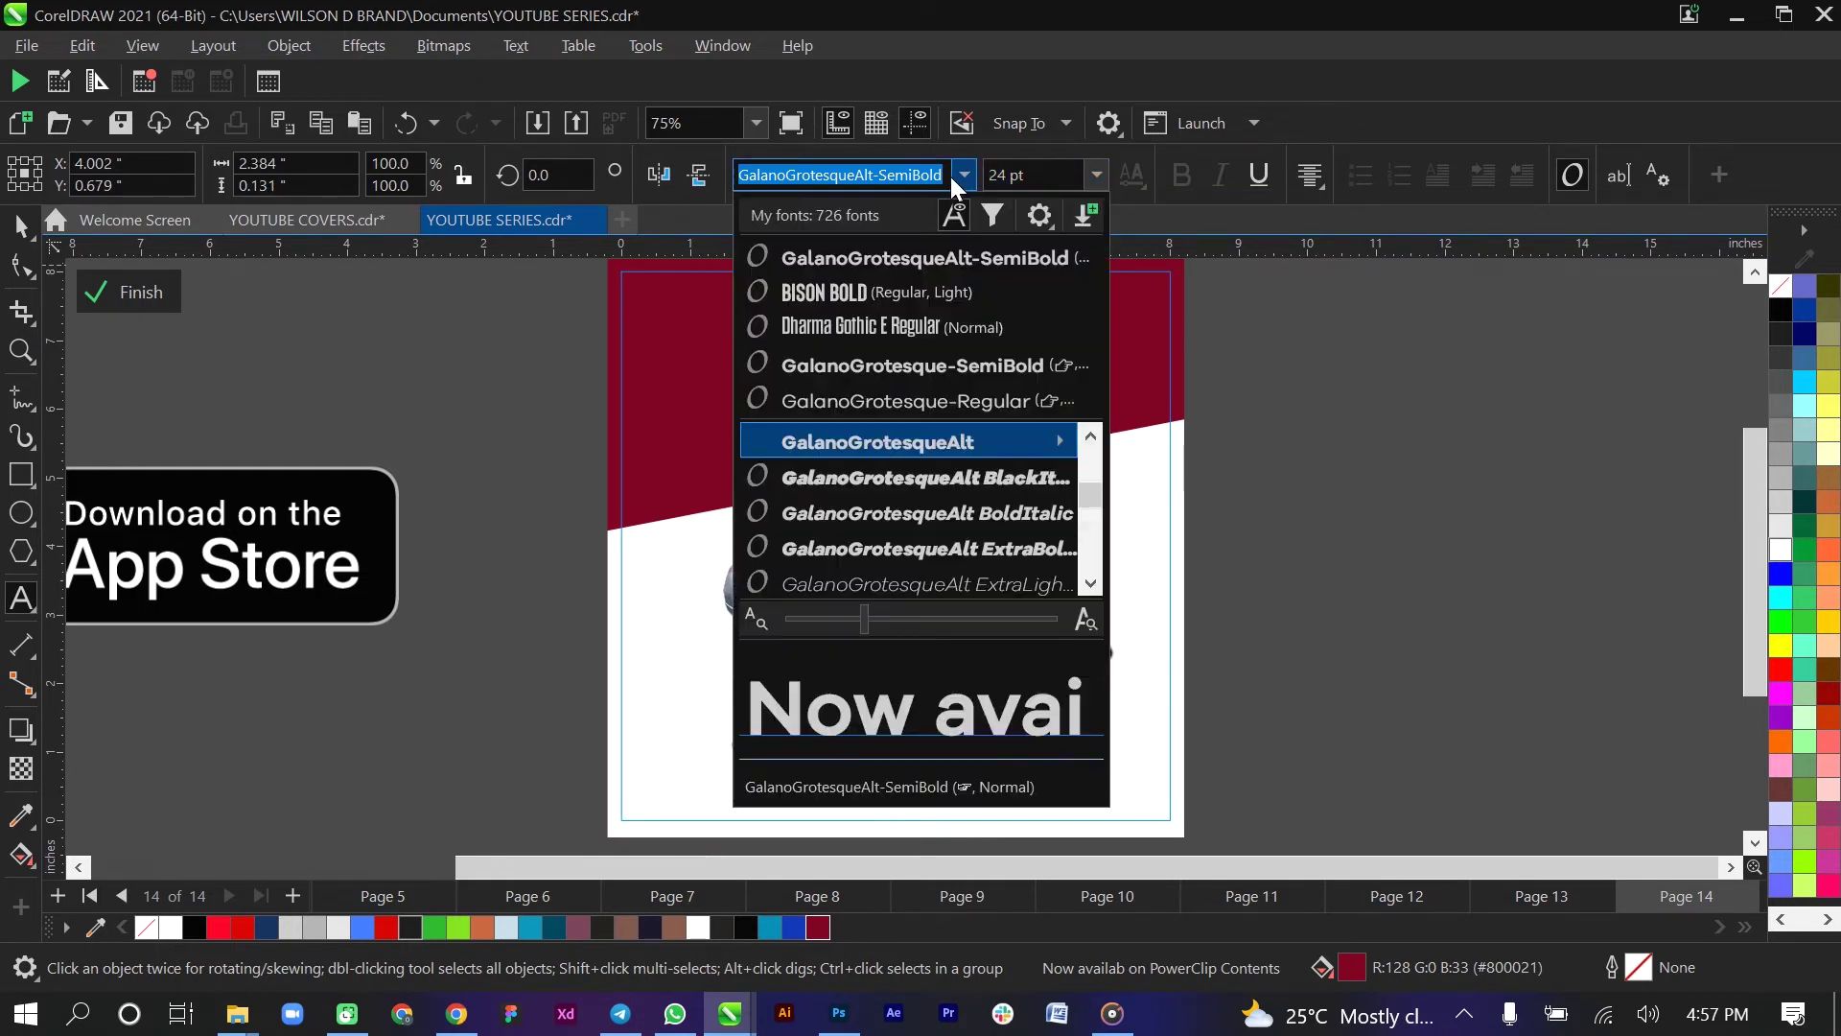
key("Escape")
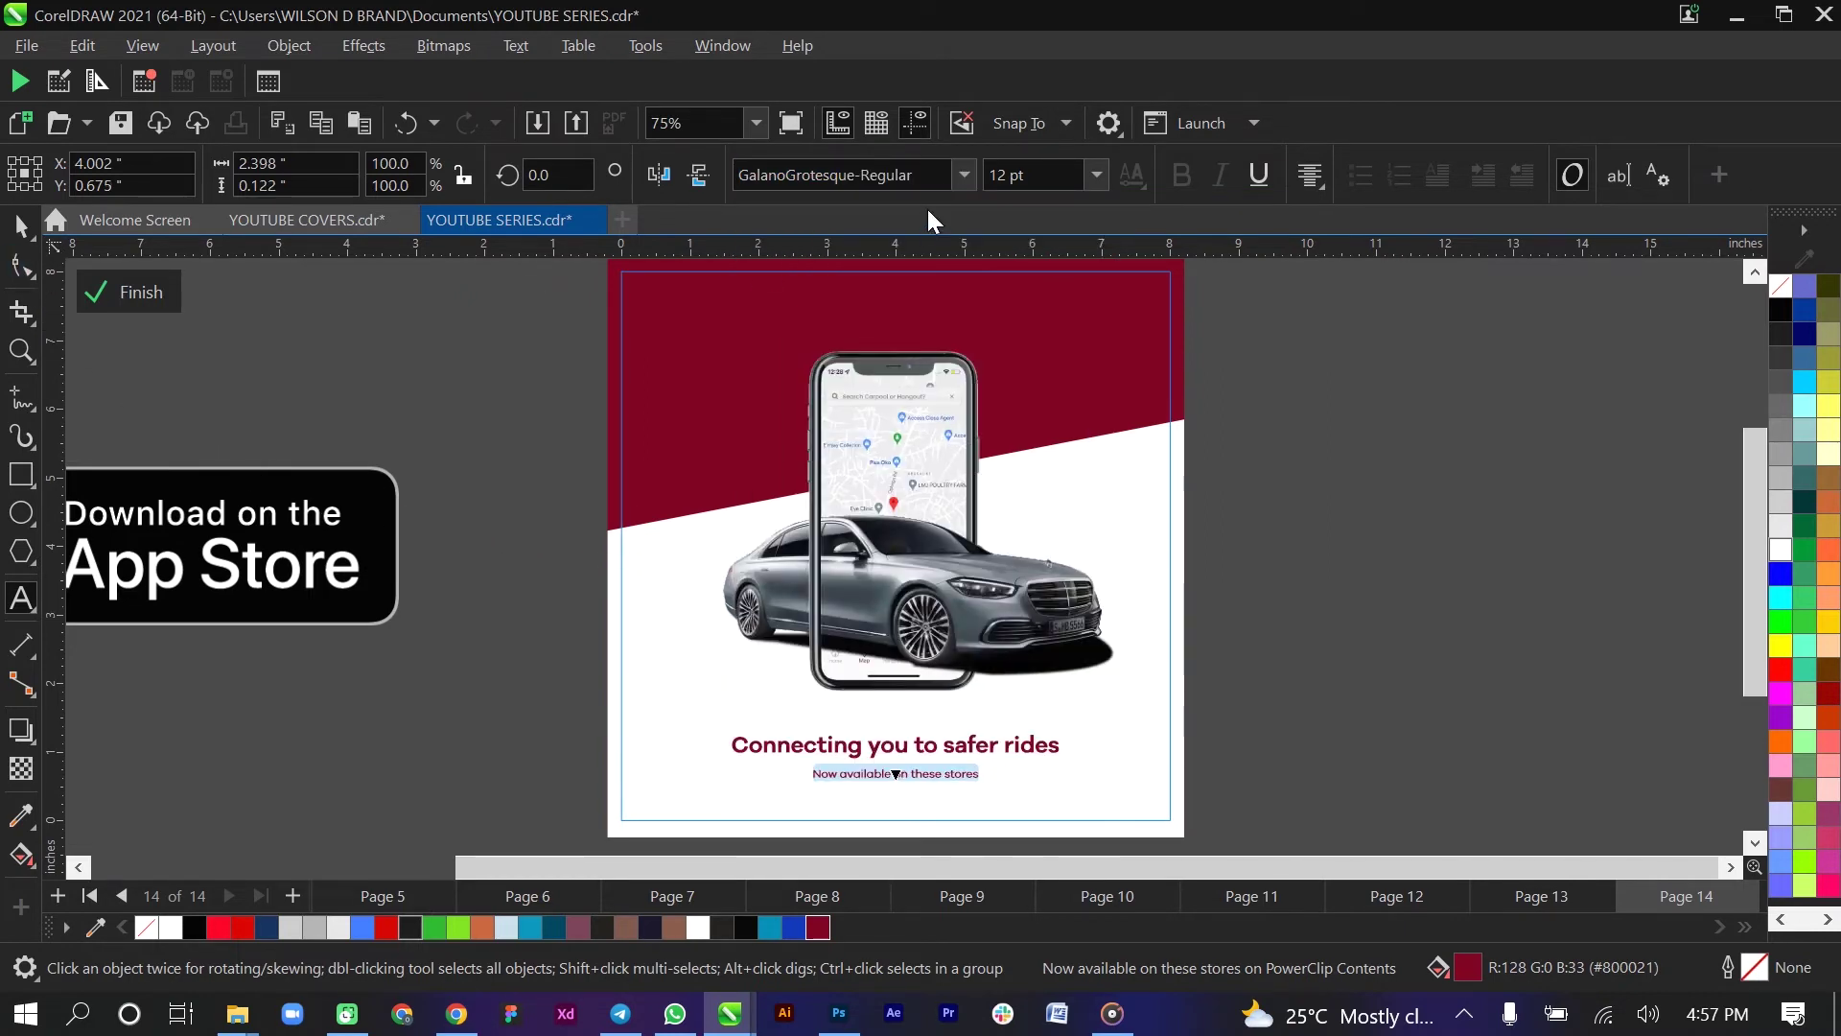
left_click(1097, 176)
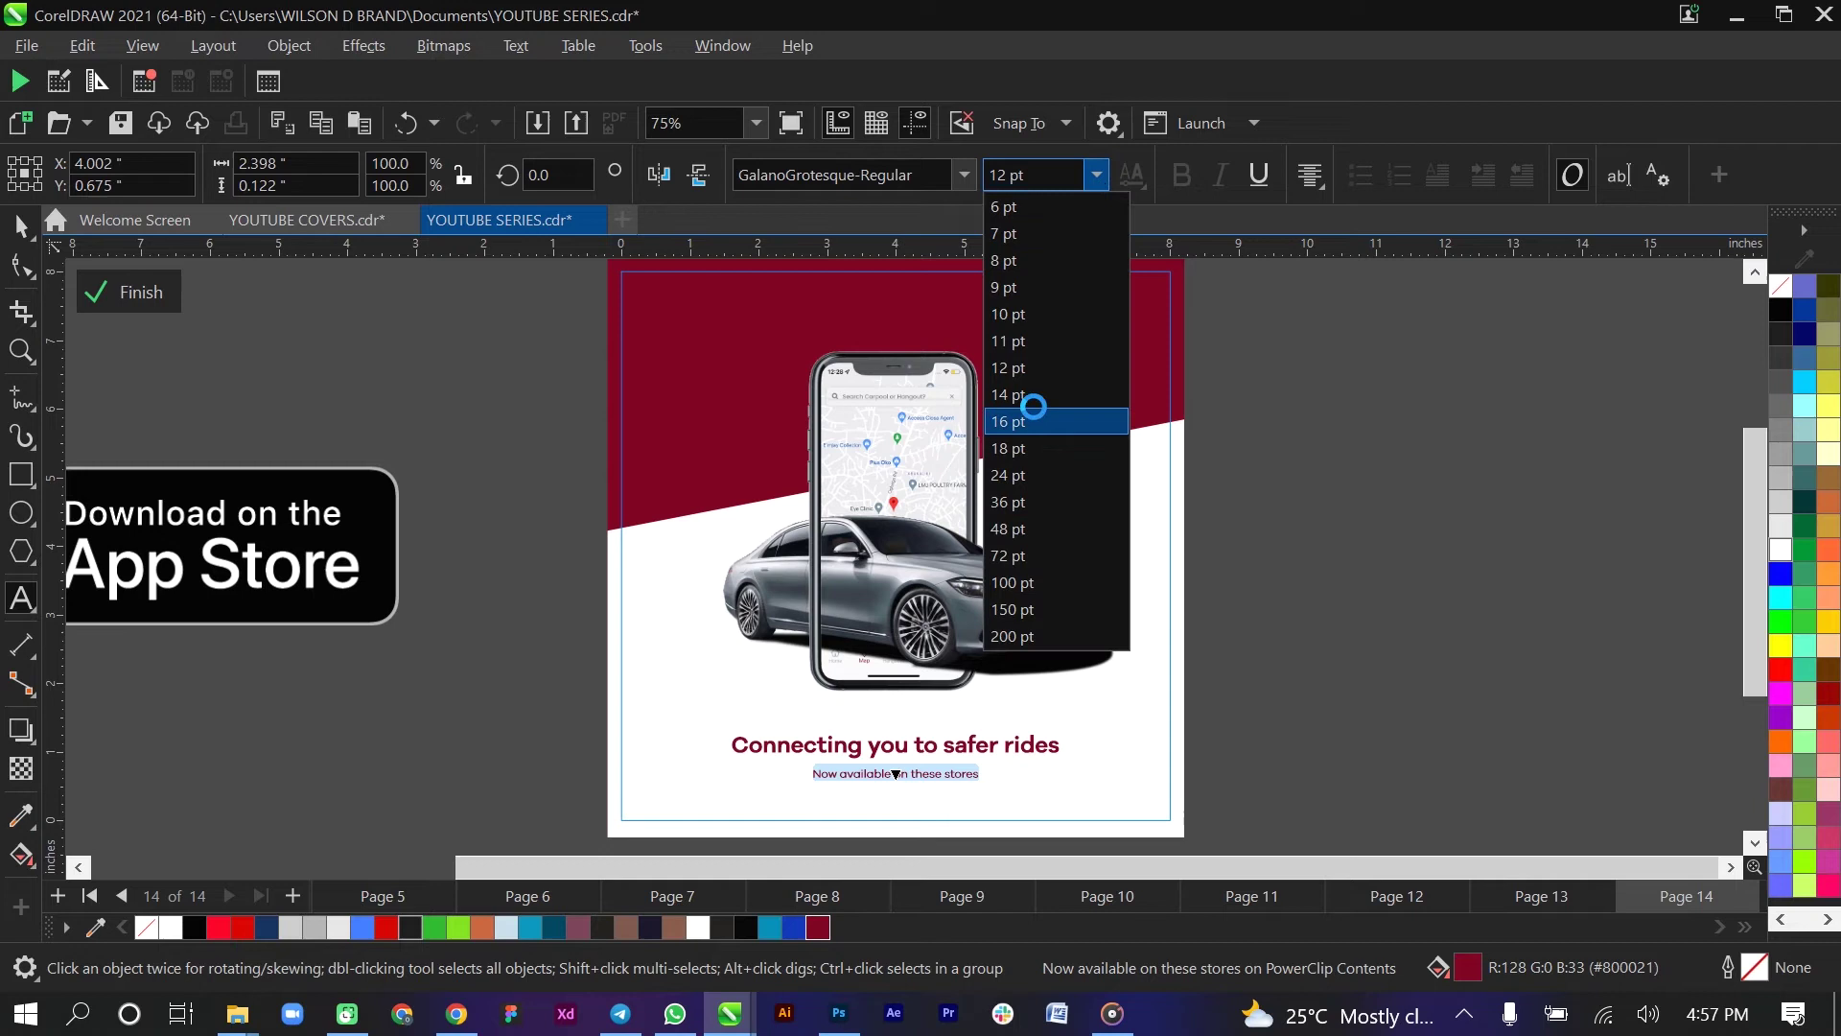
left_click(1030, 422)
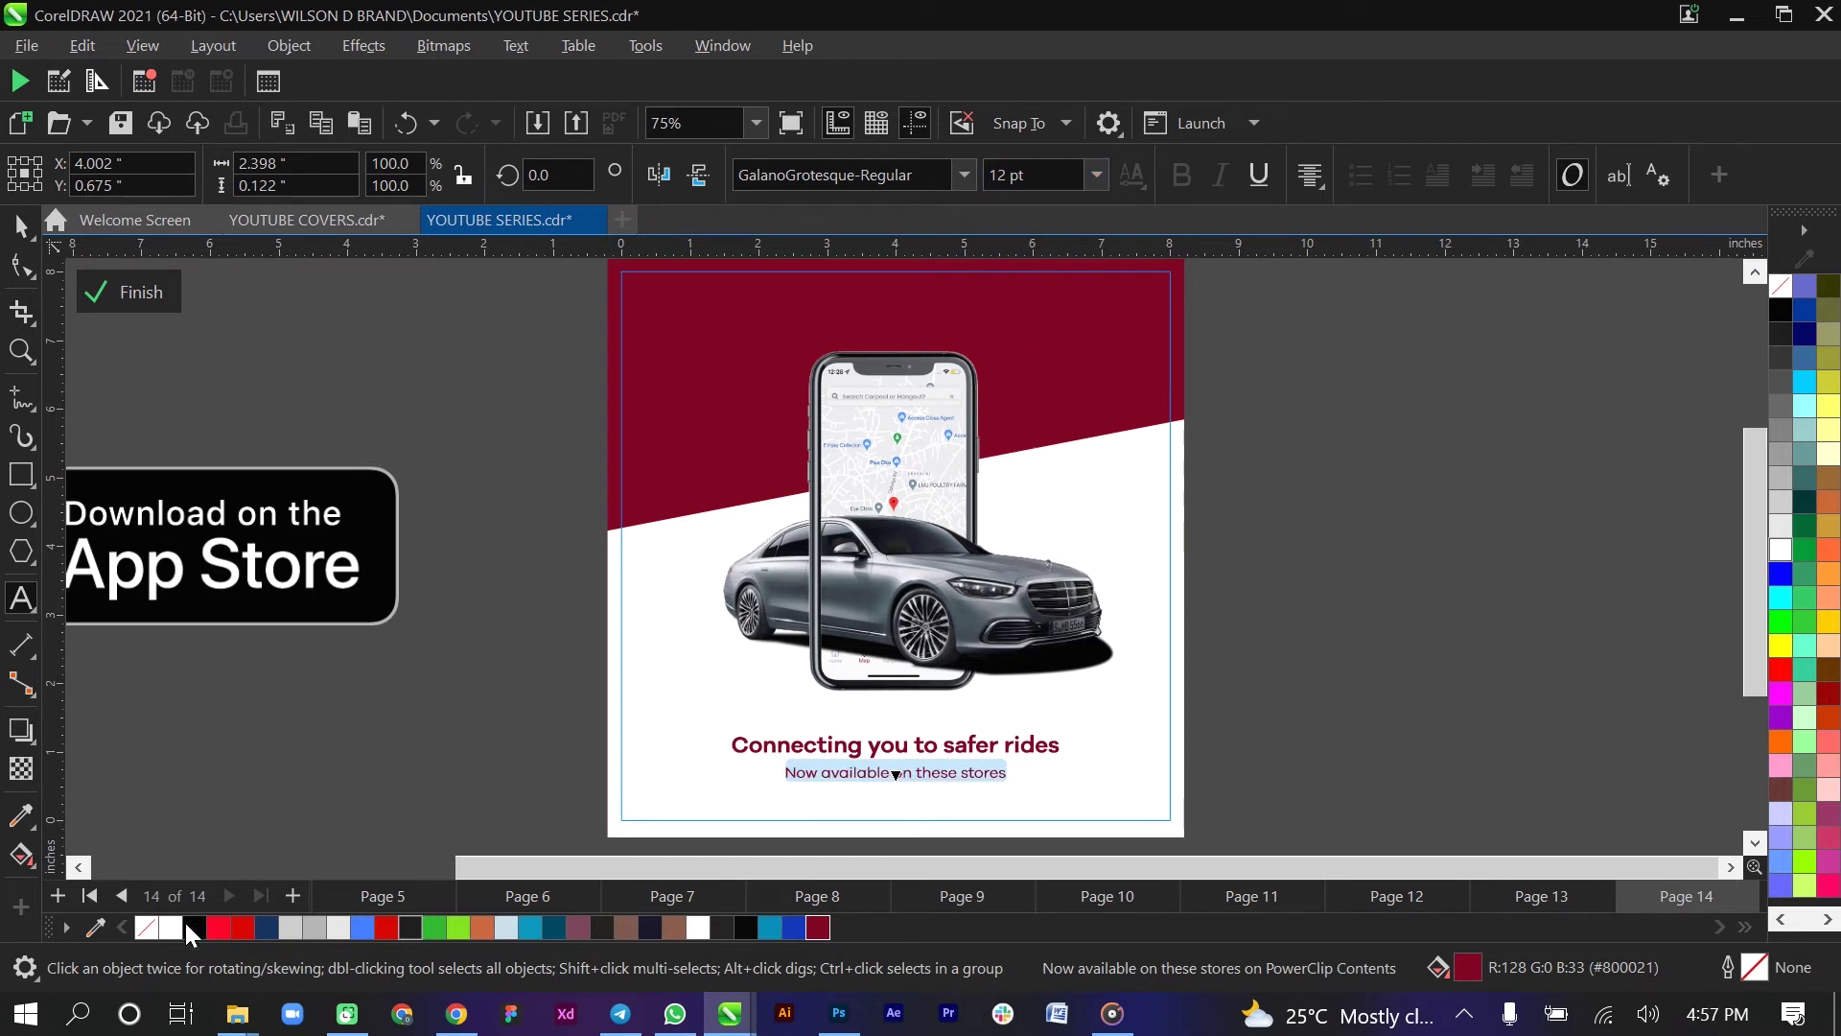
- Shrink the Google Play and App Store badges and move them onto the page below the second line
left_click(19, 230)
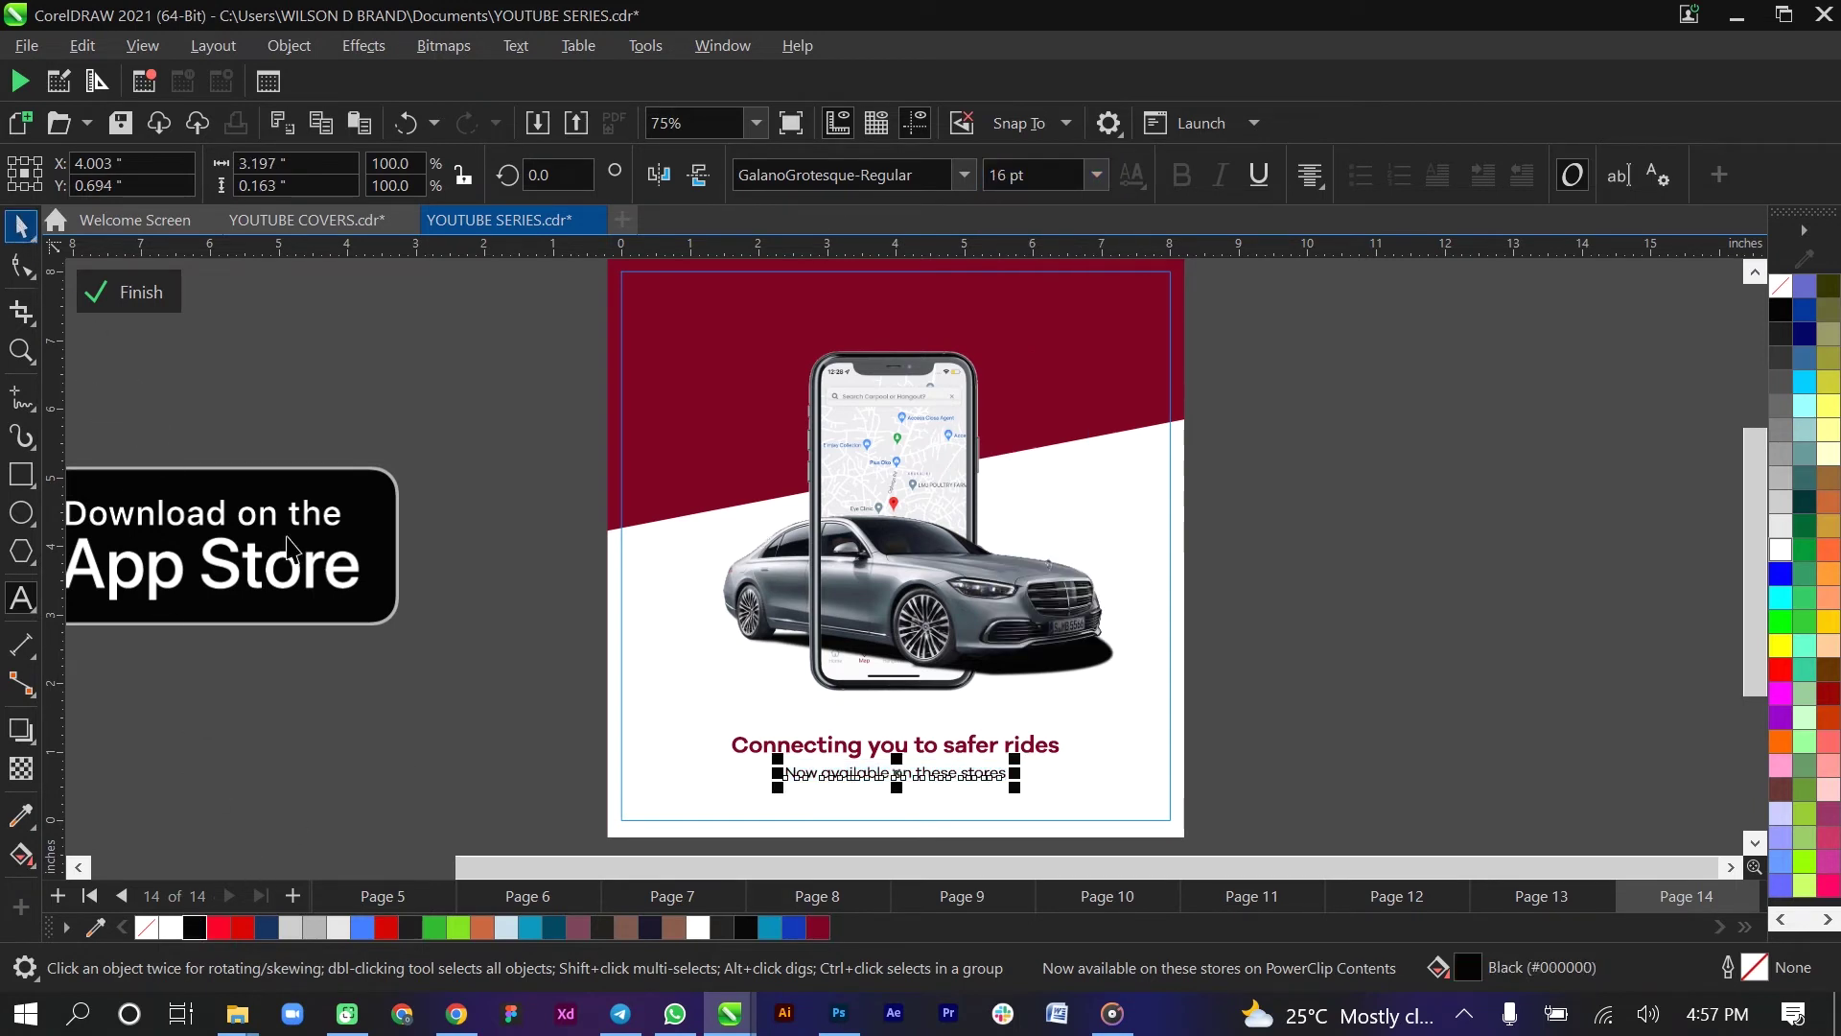
left_click(295, 549)
scroll(449, 665, "down", 2)
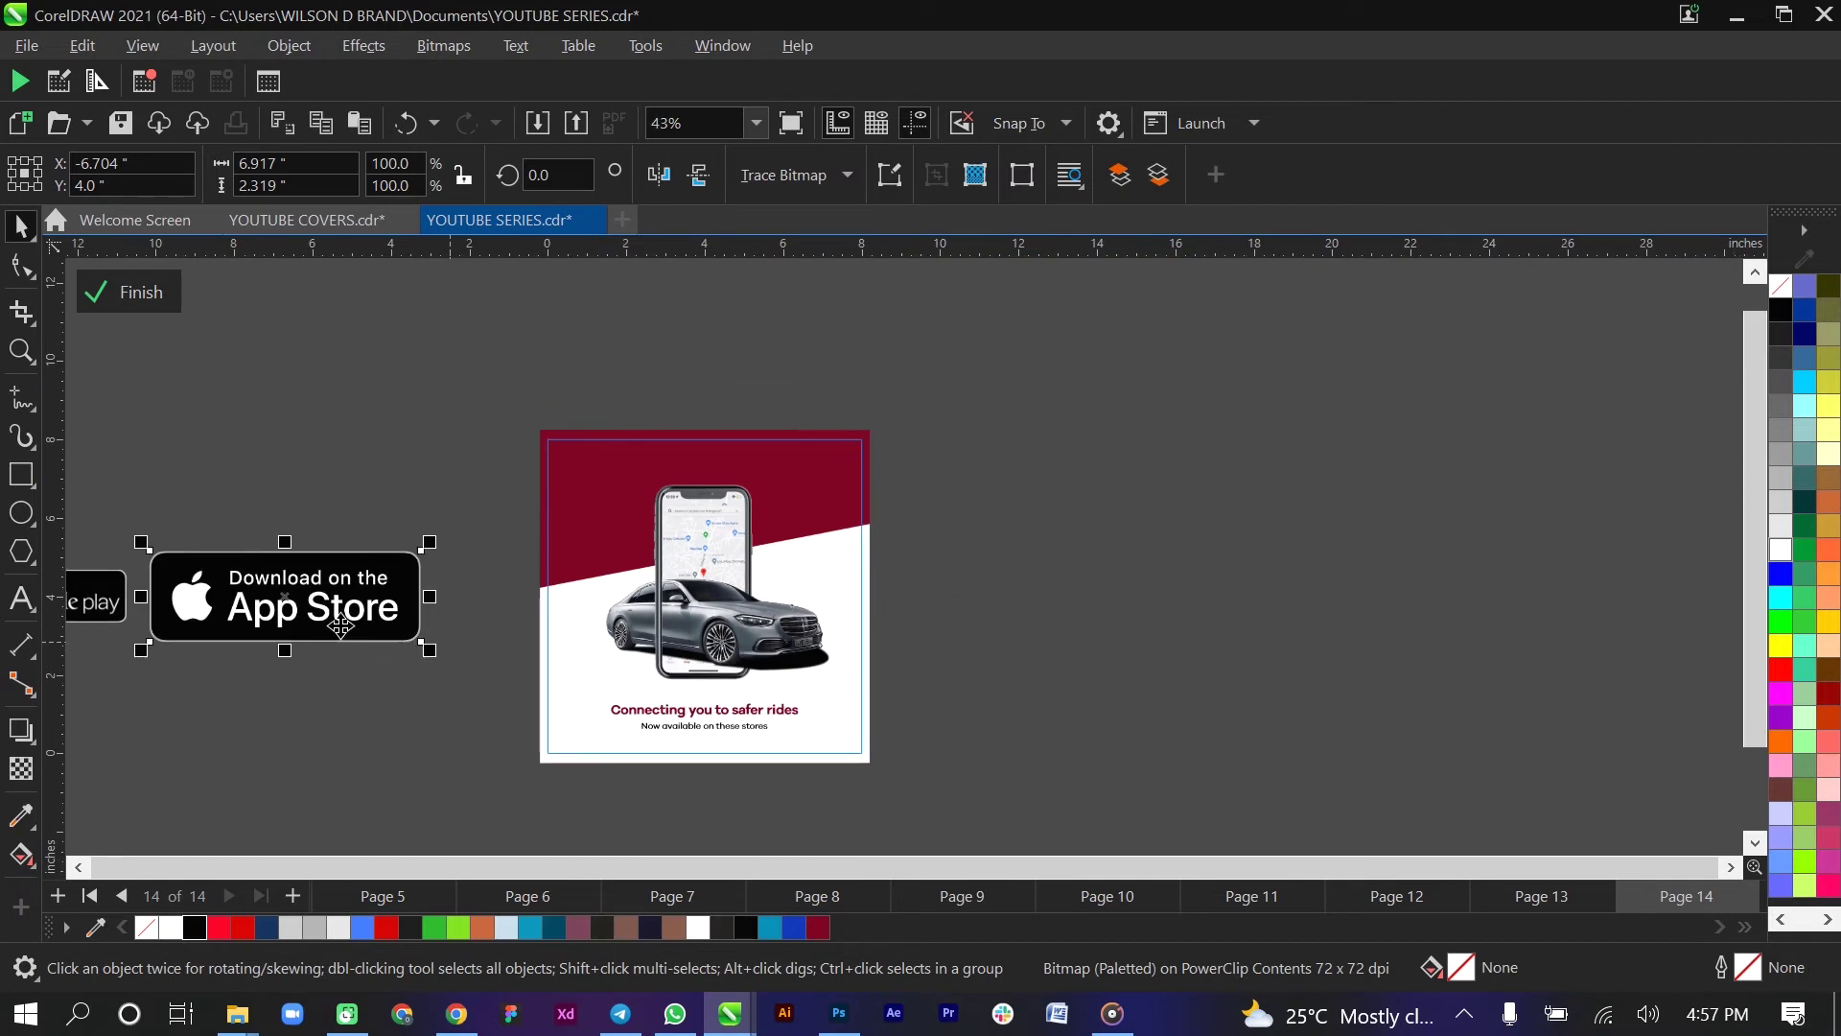
left_click_drag(114, 617, 670, 727)
left_click(383, 561)
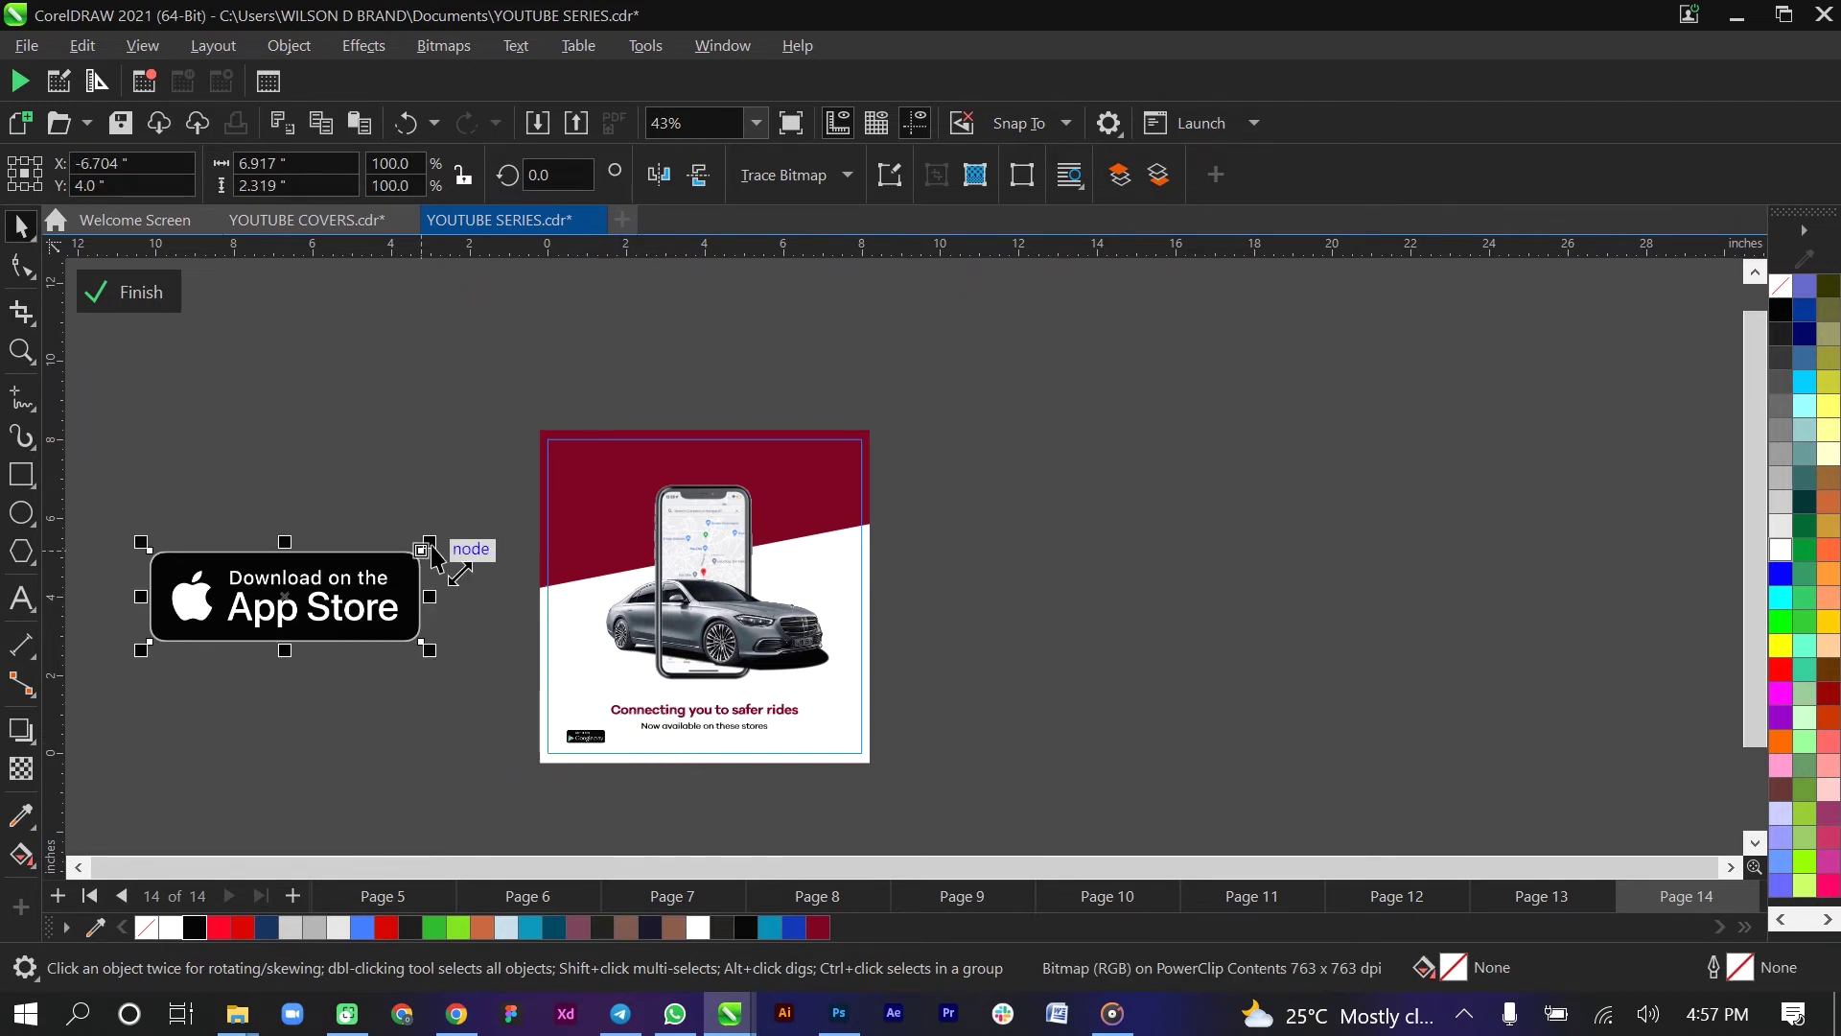
left_click_drag(384, 556, 659, 739)
scroll(659, 738, "up", 3)
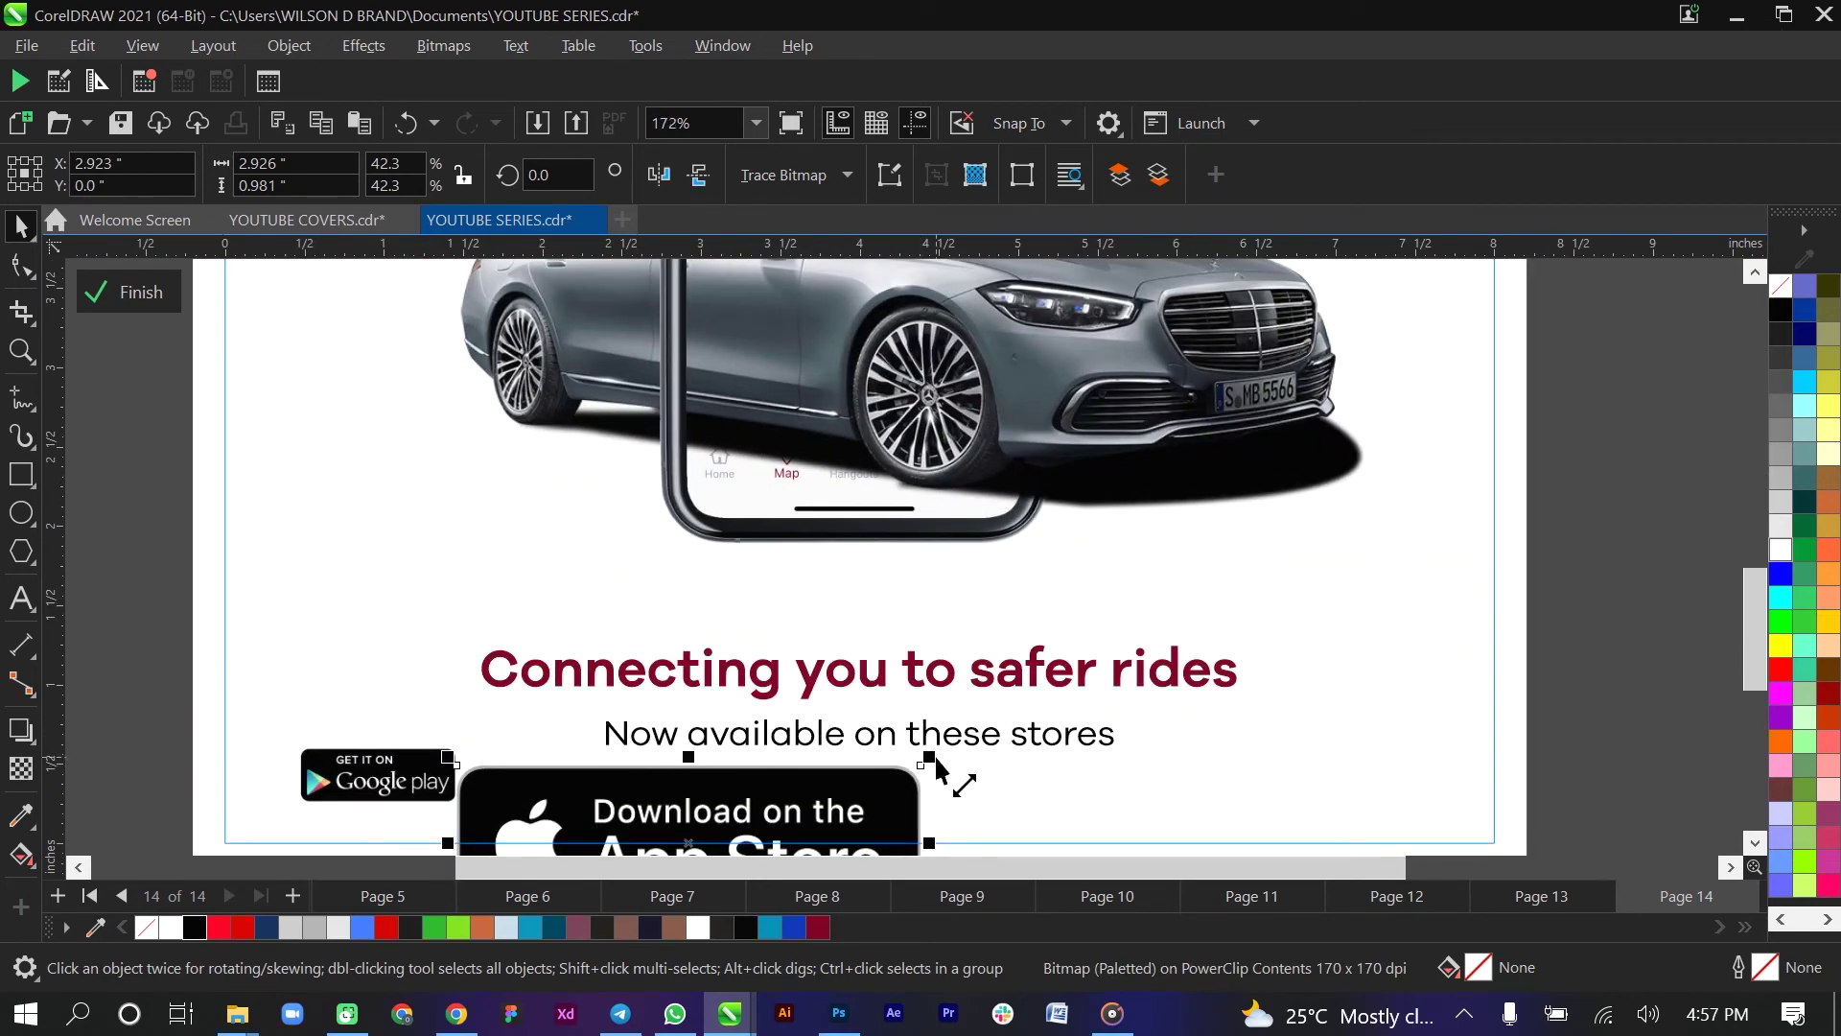
left_click_drag(882, 767, 614, 801)
- Align the Google Play badge to the right of the App Store badge, side by side
left_click(431, 793)
key("c")
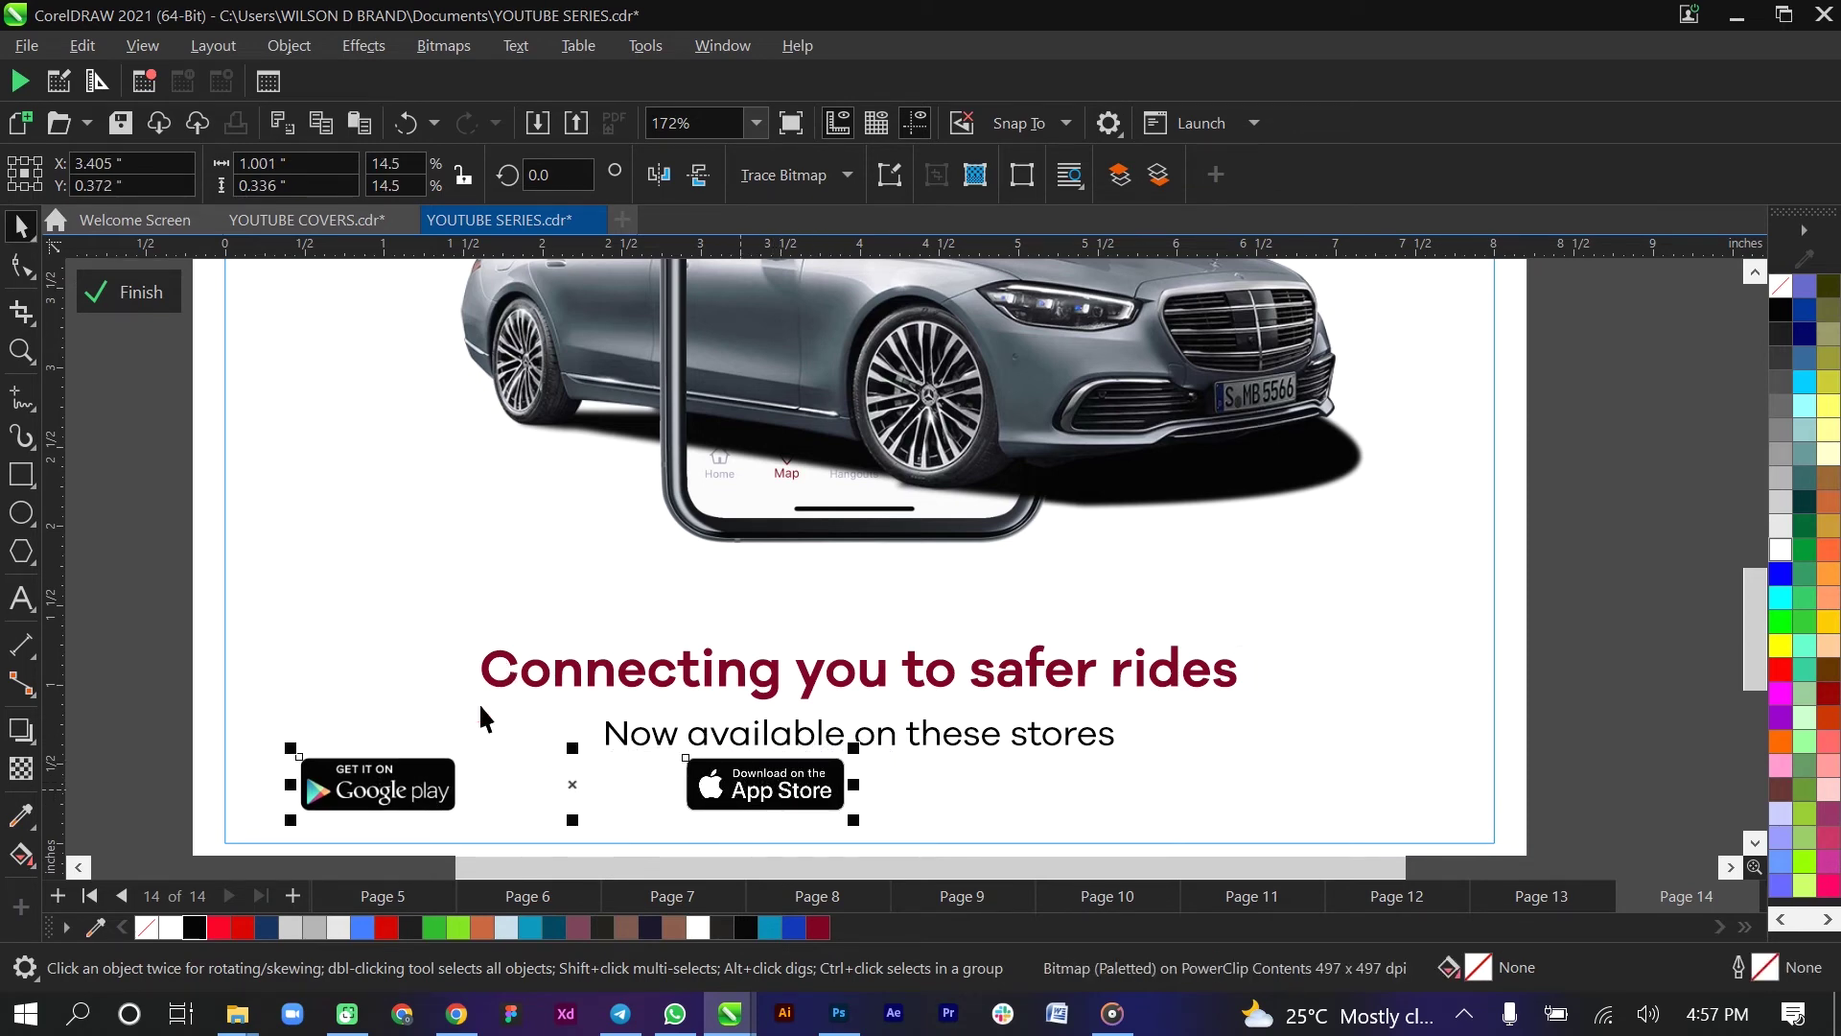
left_click_drag(794, 782, 957, 784)
left_click(799, 792, "shift")
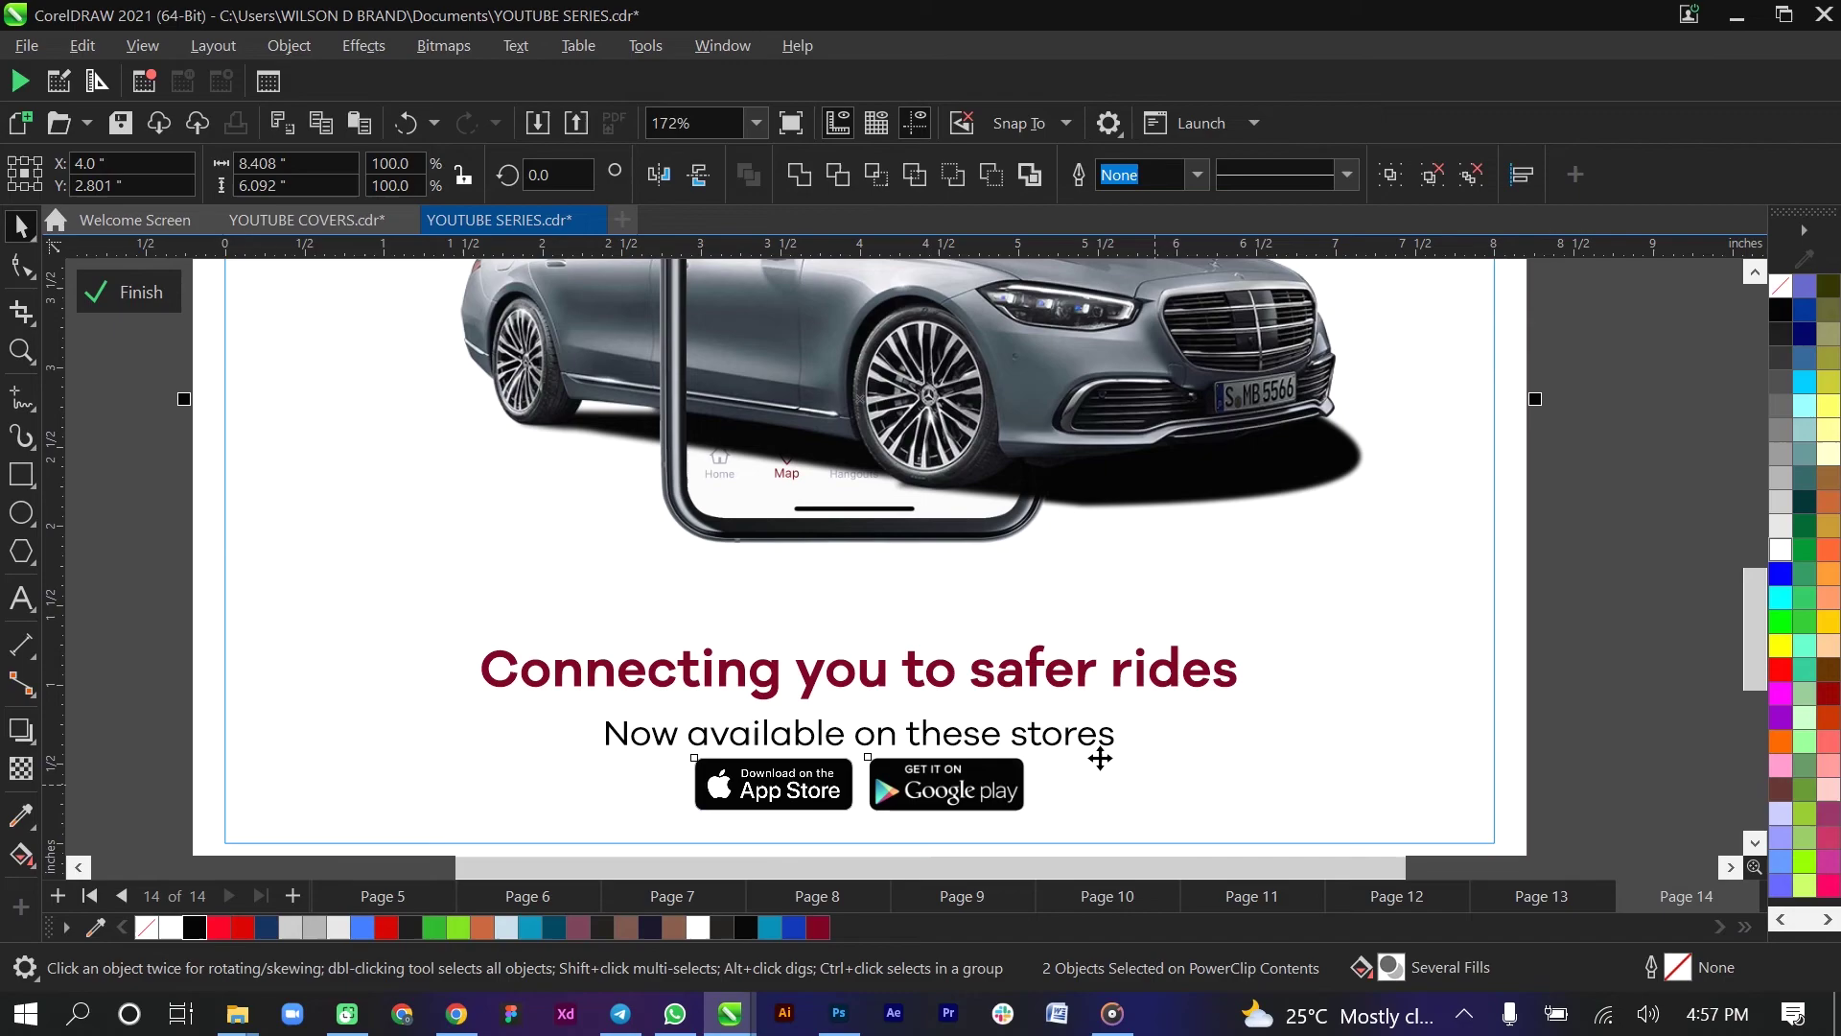
scroll(1099, 751, "down", 2)
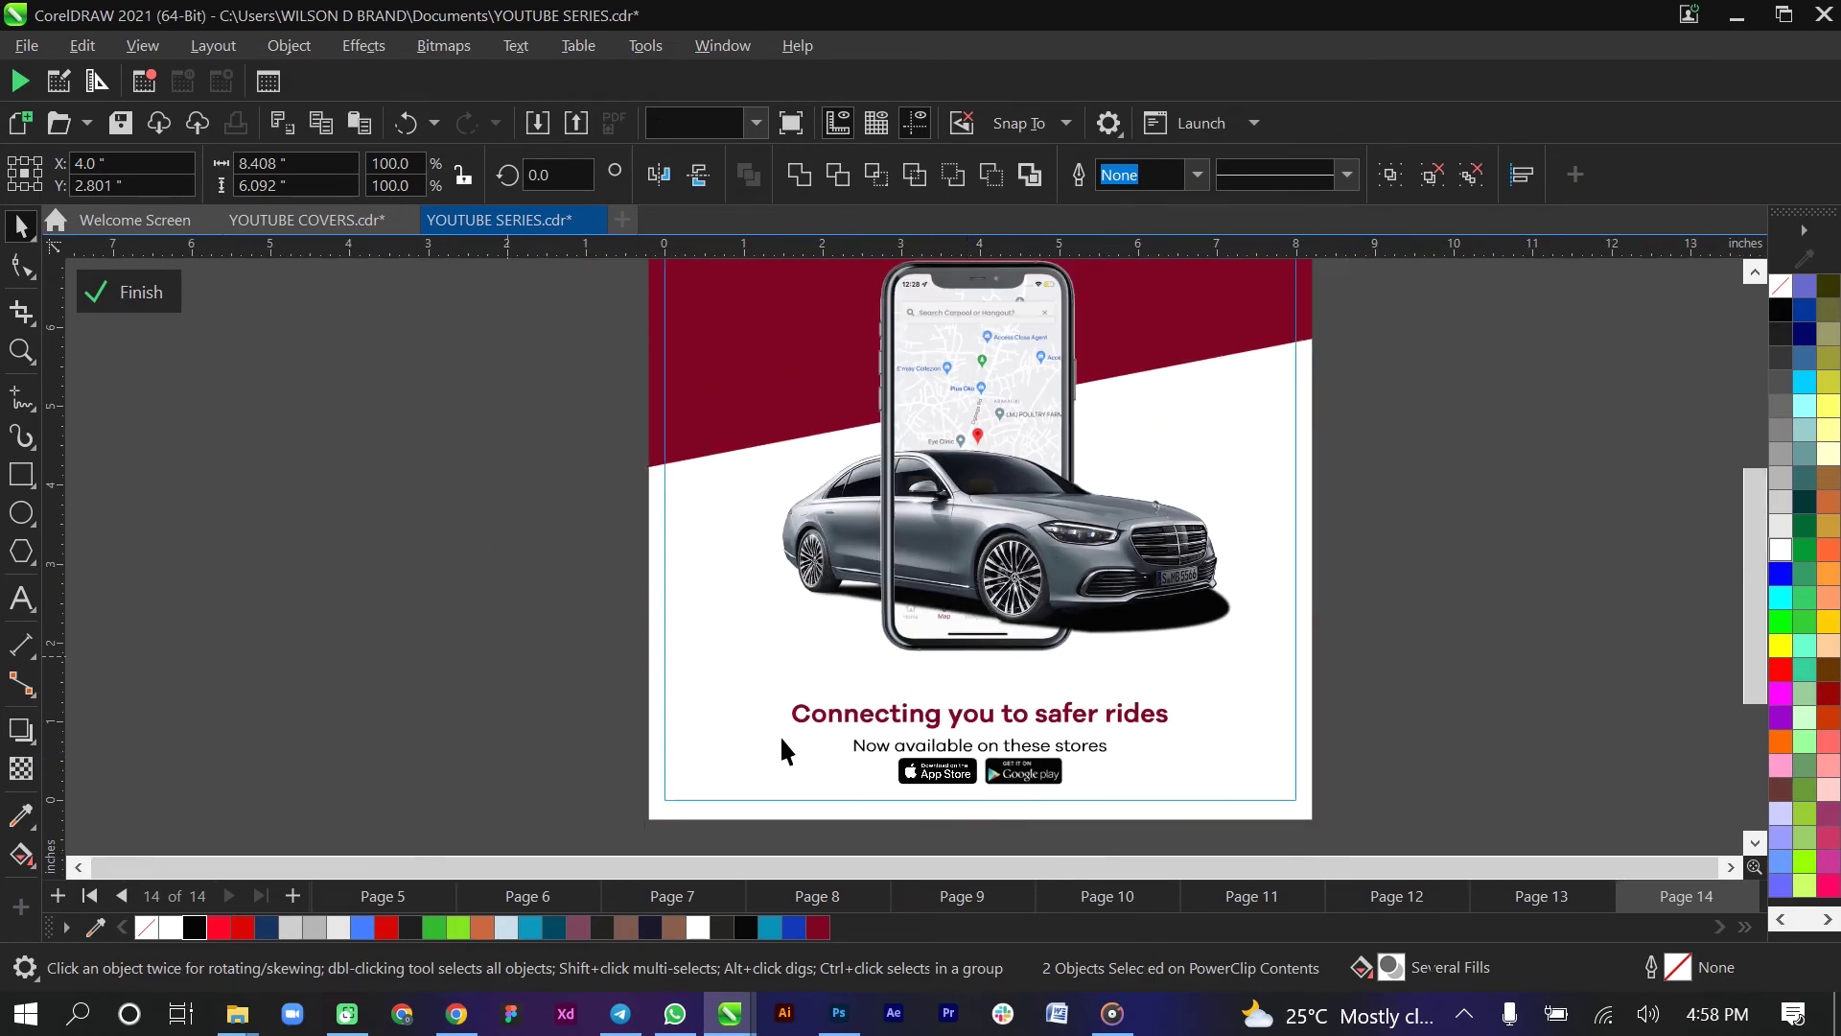